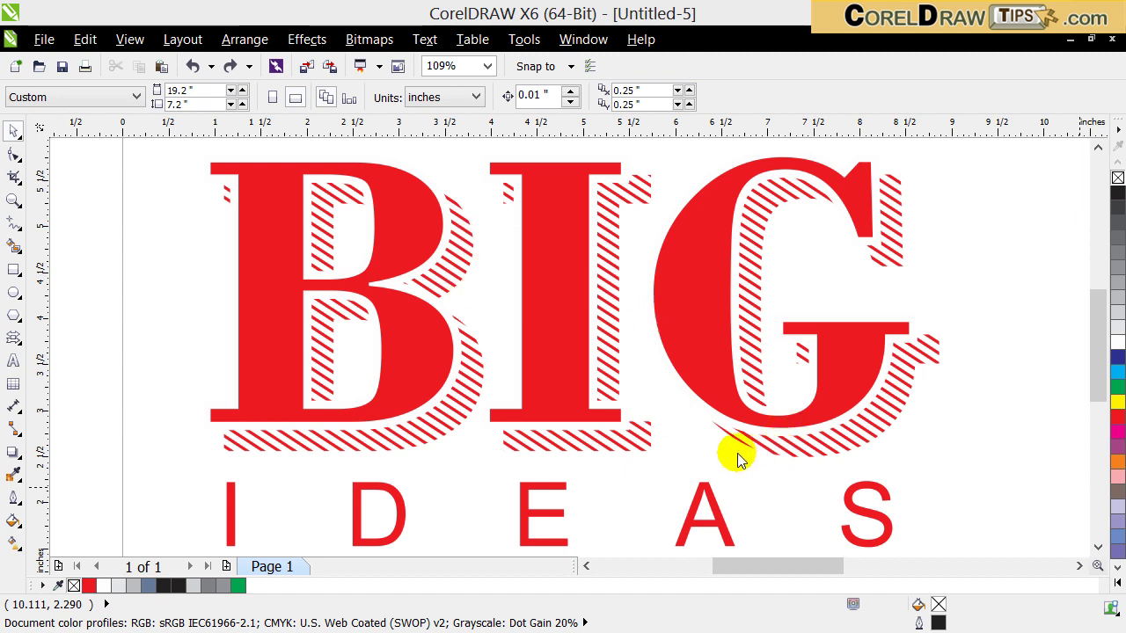
- Move the solid red BIG lettering away from its striped shadow, and undo the move
mouse_move(773, 564)
left_mouse_down()
mouse_move(779, 578)
mouse_move(762, 583)
left_mouse_up()
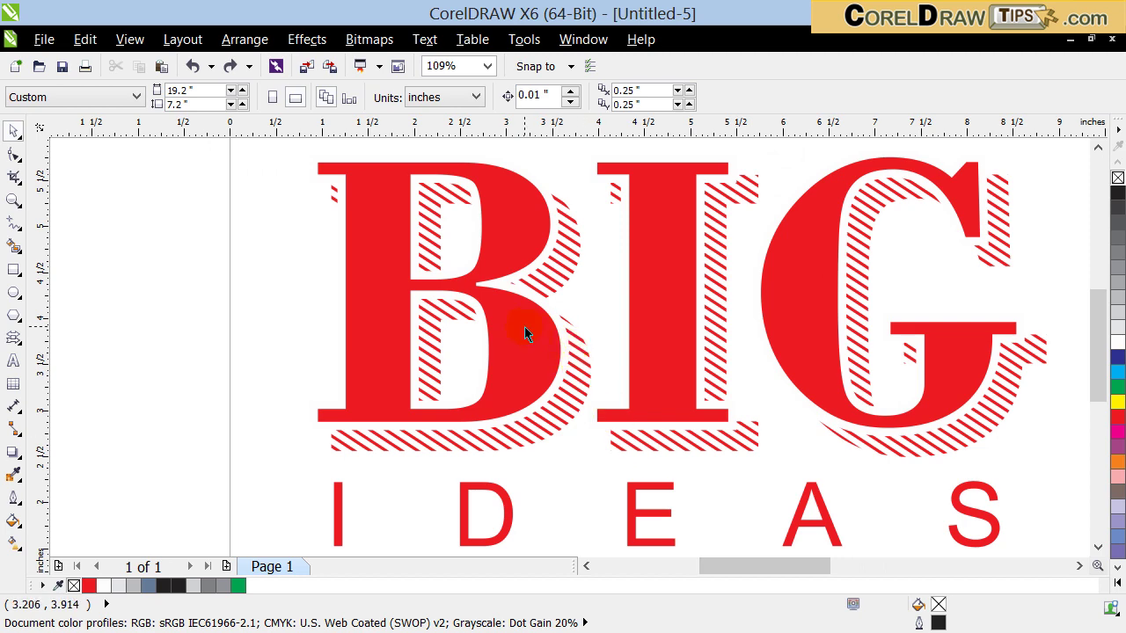
left_click(502, 315)
left_click_drag(507, 328, 234, 289)
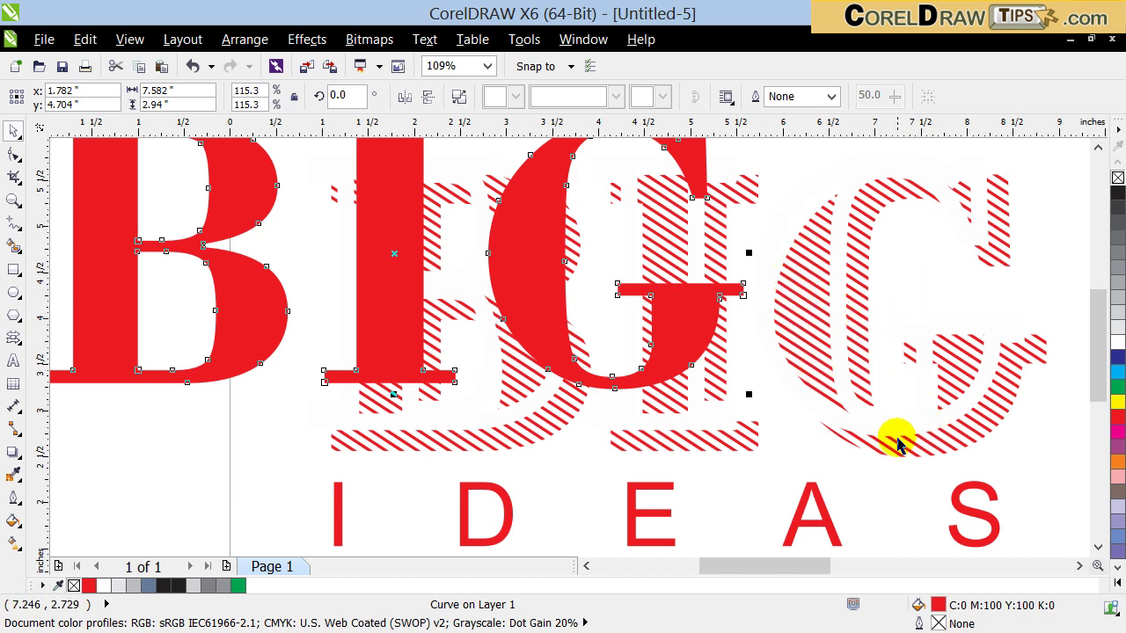
left_click(191, 66)
left_click(161, 236)
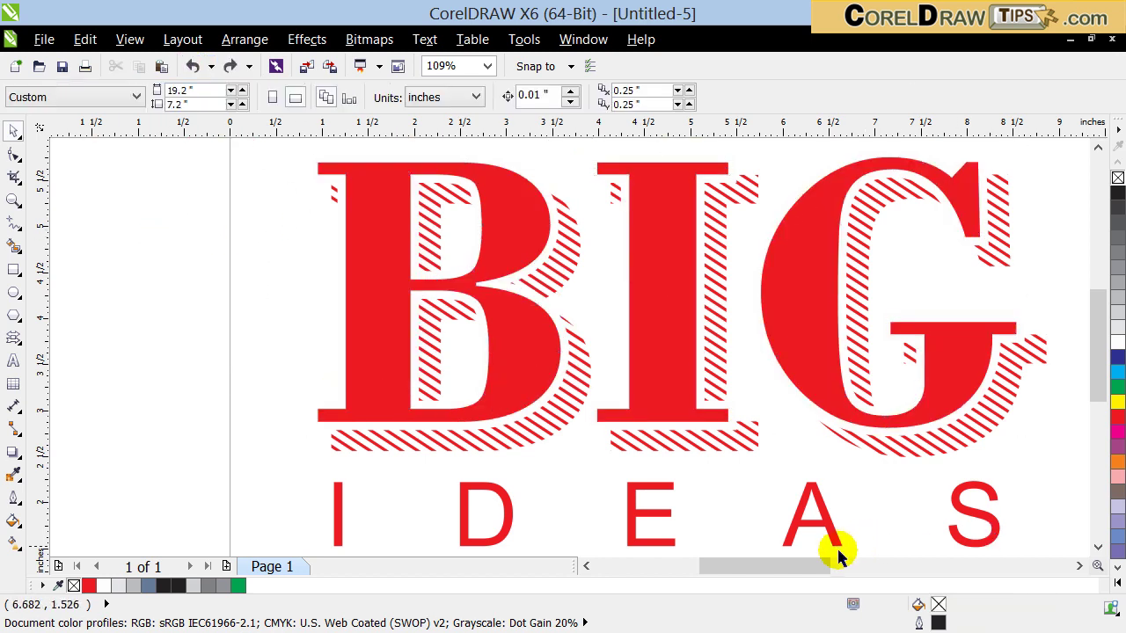
- Draw a rectangle about 1.4 by 1.08 inches in the empty area beside the lettering and fill it red
left_click_drag(825, 568, 901, 588)
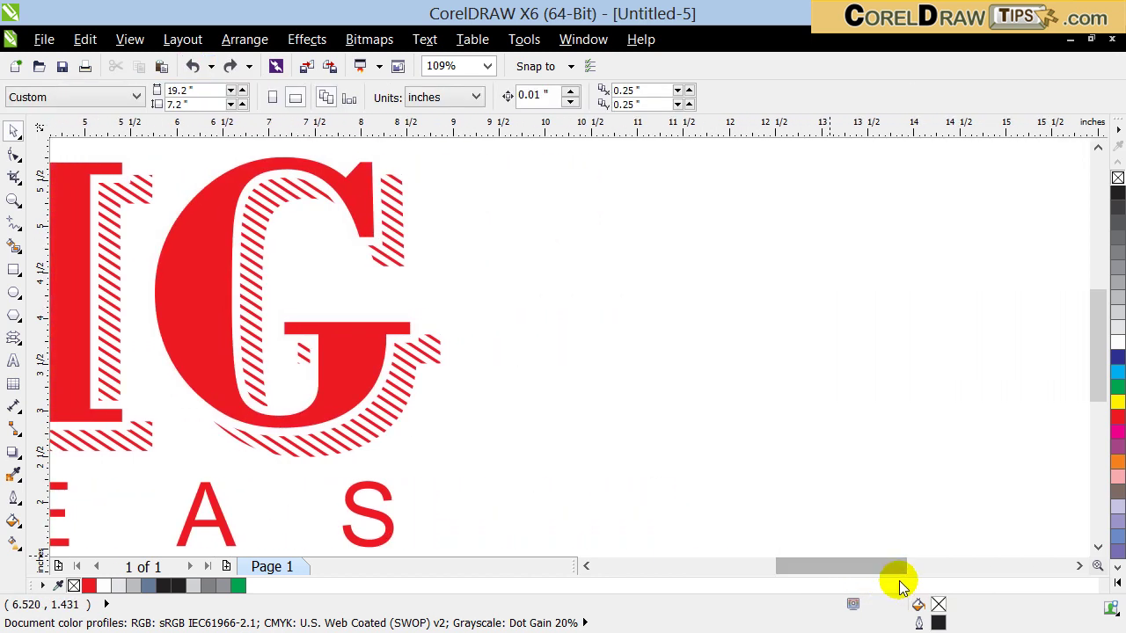
left_click(14, 271)
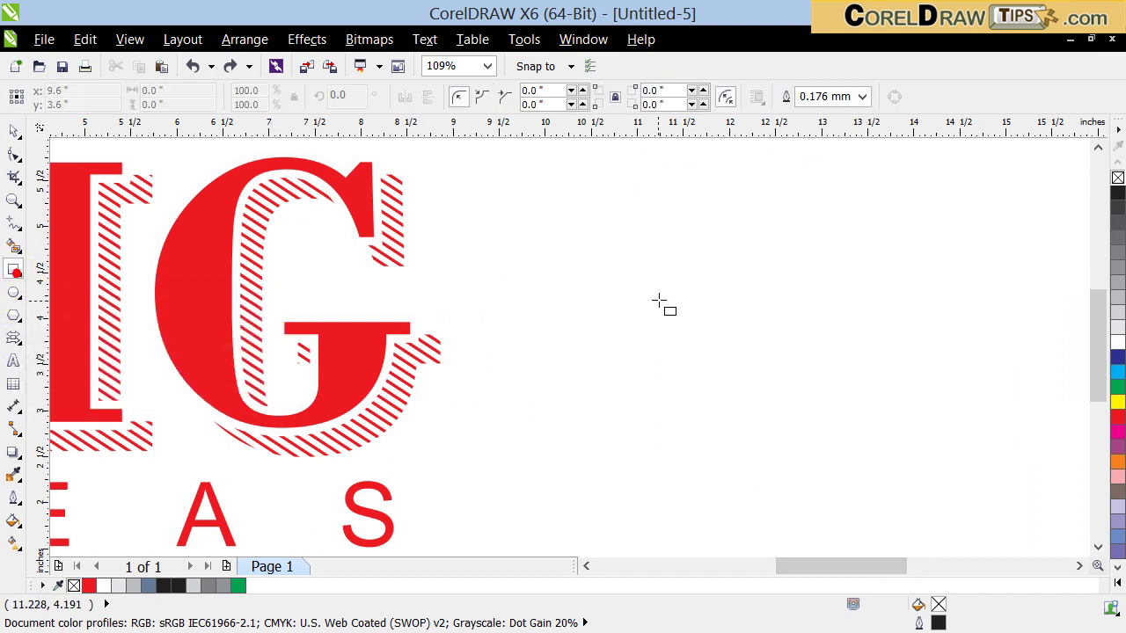
left_click_drag(563, 201, 693, 301)
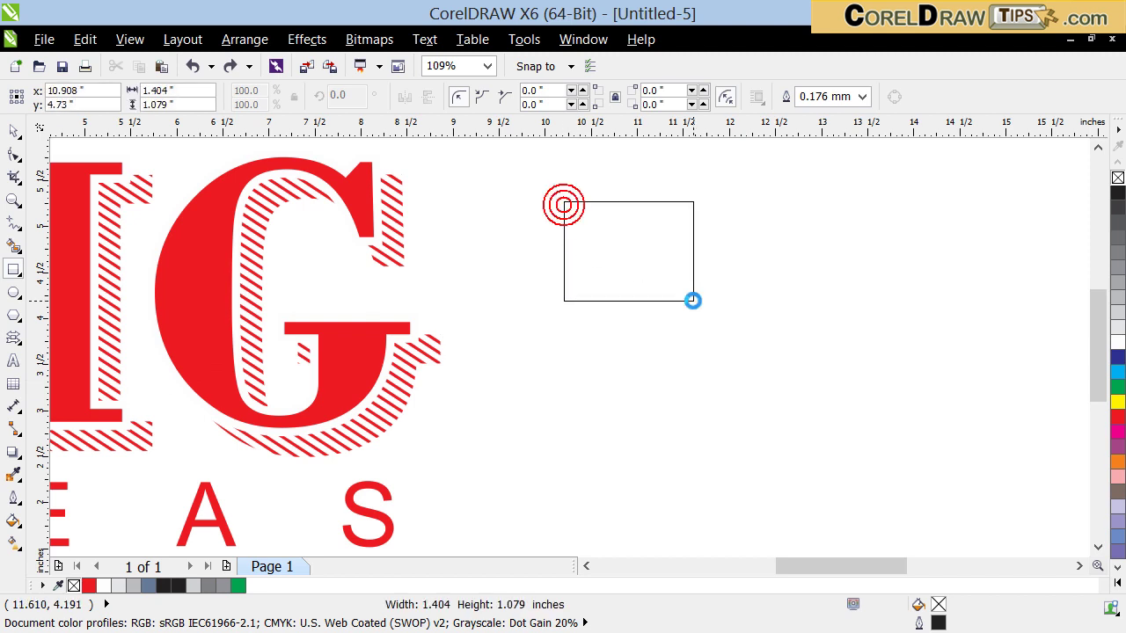
left_click(1116, 415)
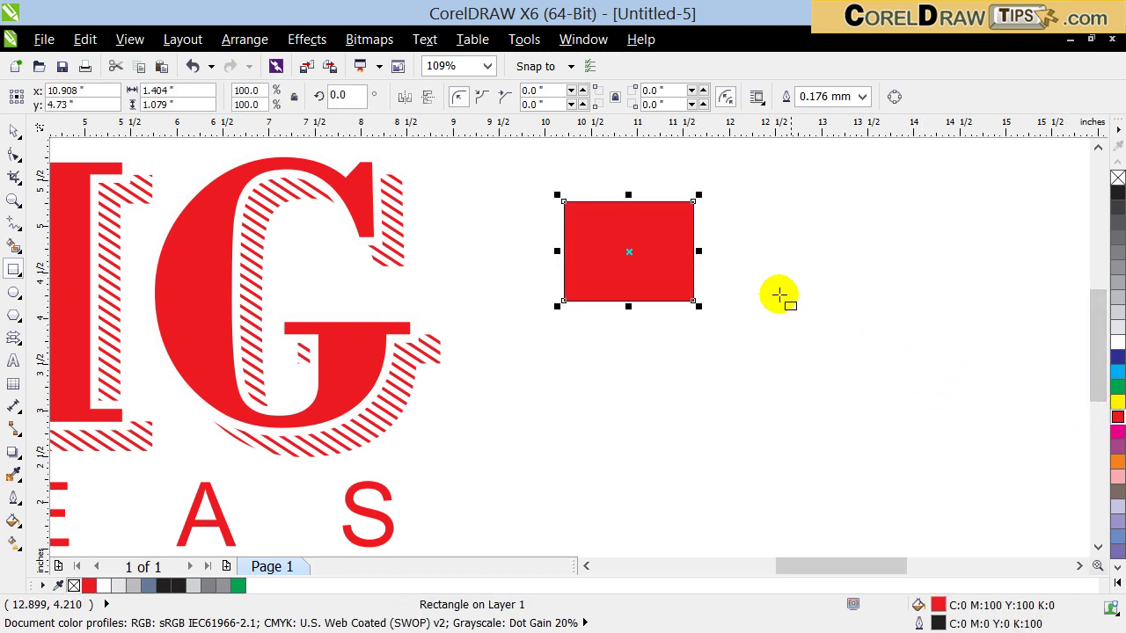
- Set the red rectangle's outline width to 2.5 mm and shift the rectangle slightly toward the lettering
scroll(643, 230, "up", 2)
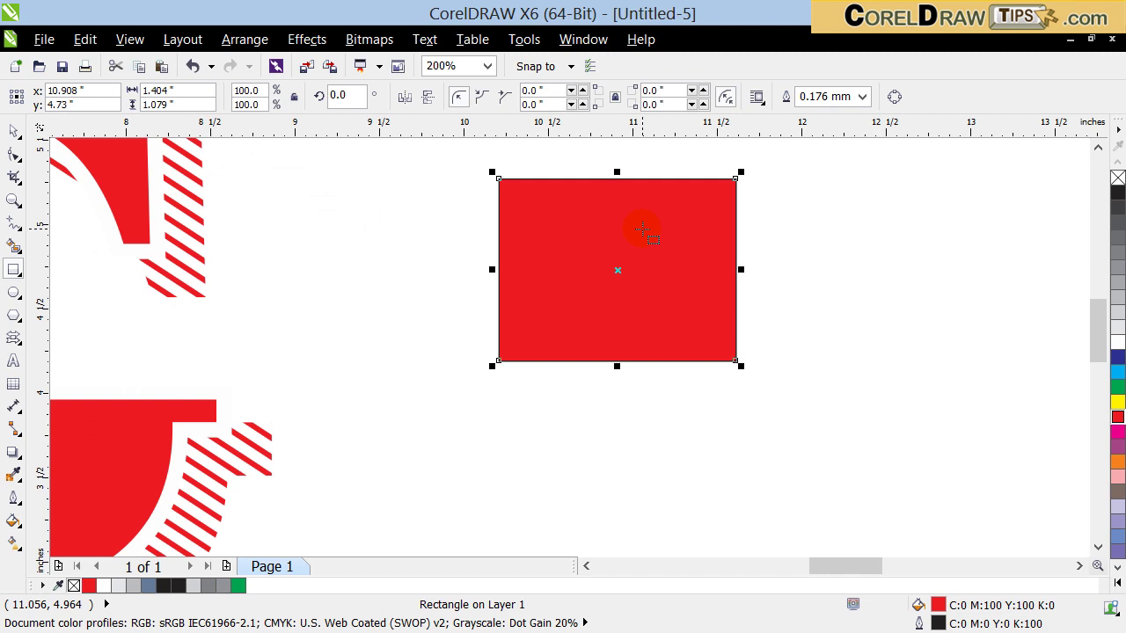
scroll(842, 163, "up", 2)
scroll(813, 211, "down", 2)
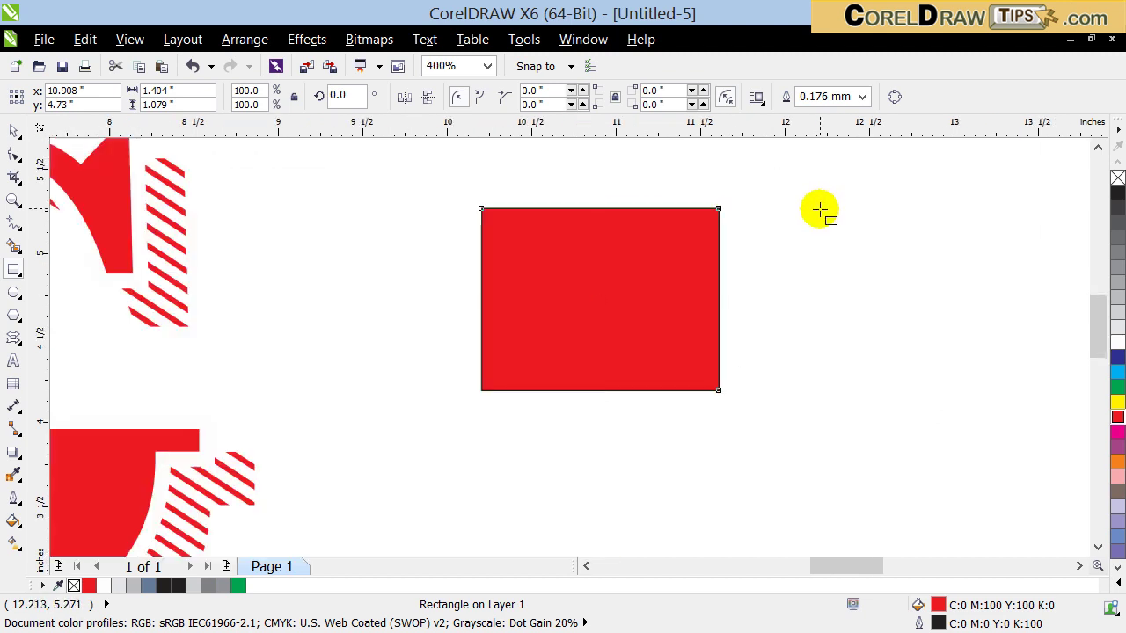
left_click(13, 497)
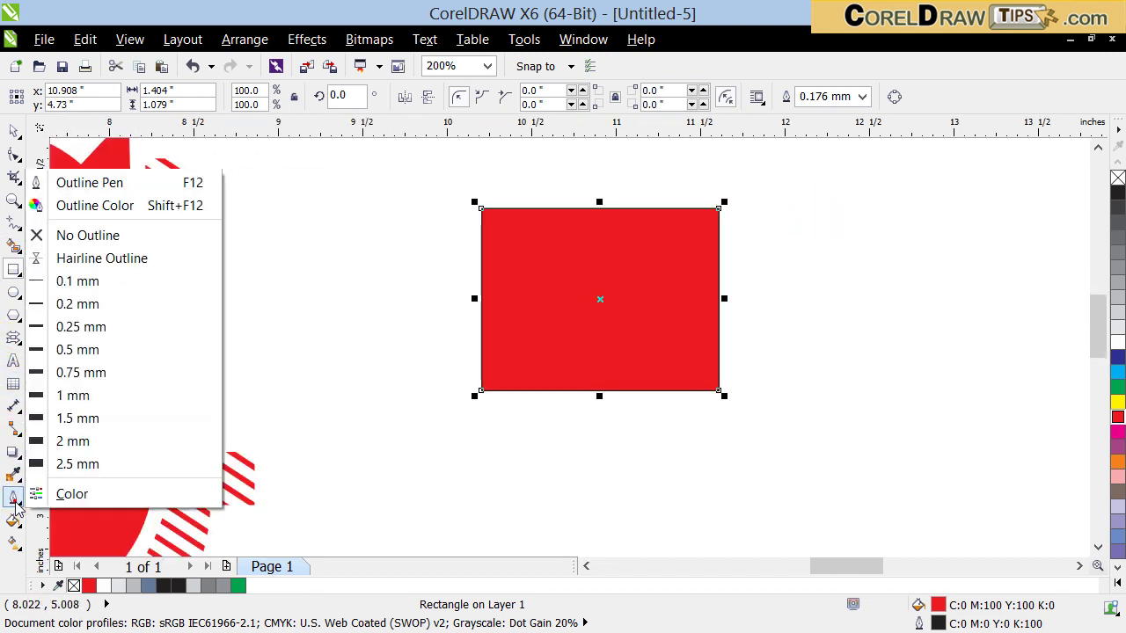
left_click(74, 464)
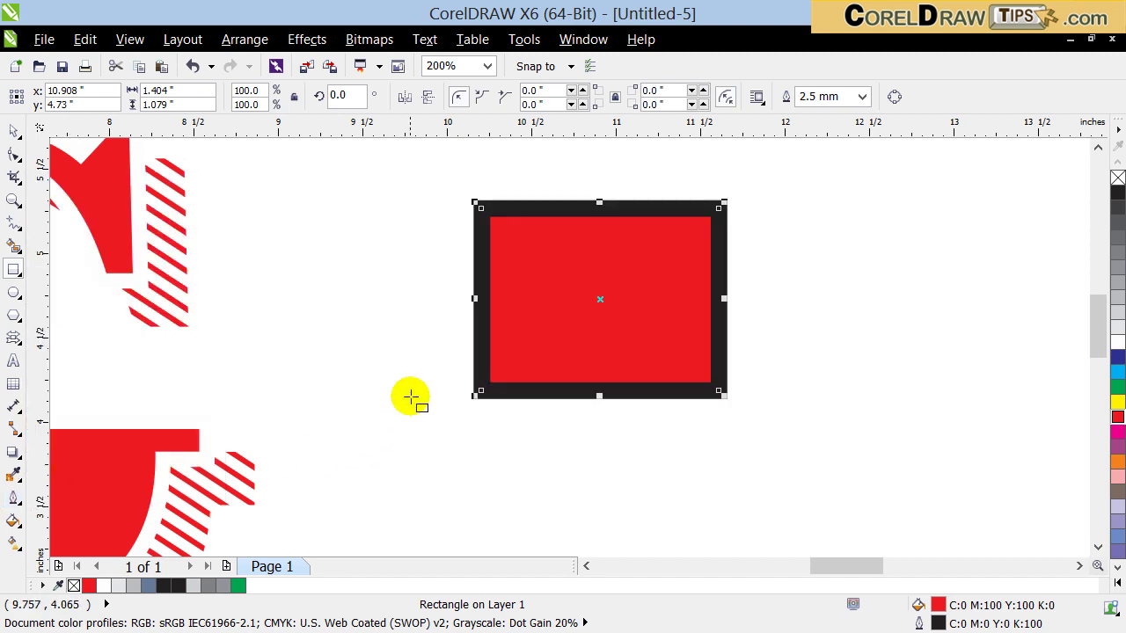
left_click_drag(563, 287, 519, 294)
scroll(600, 314, "up", 1)
scroll(601, 314, "down", 1)
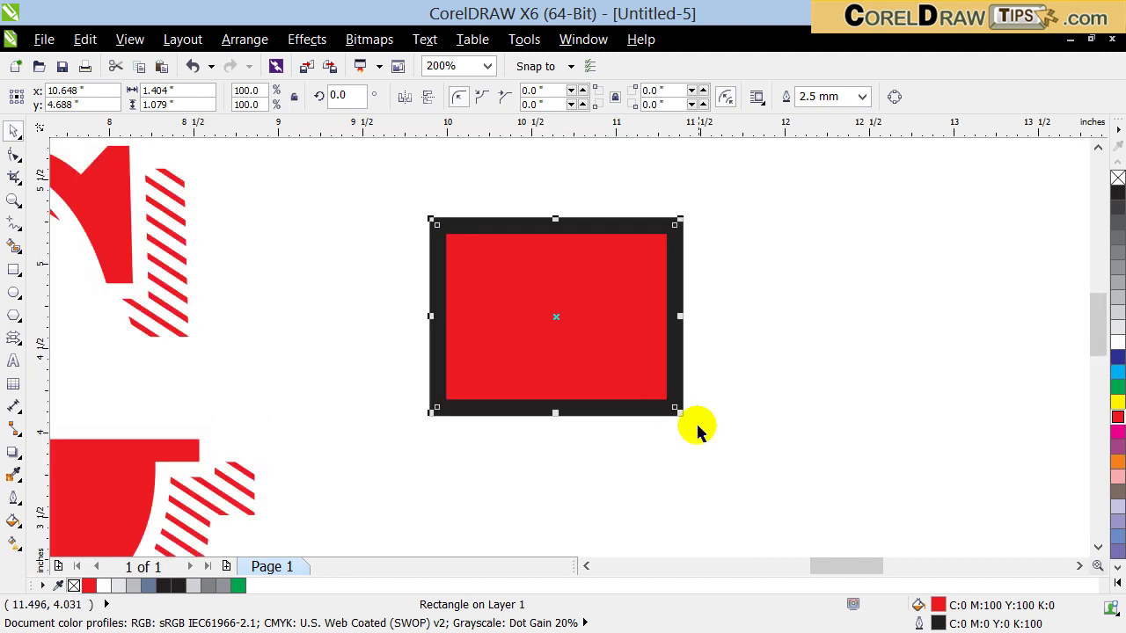
left_click(635, 464)
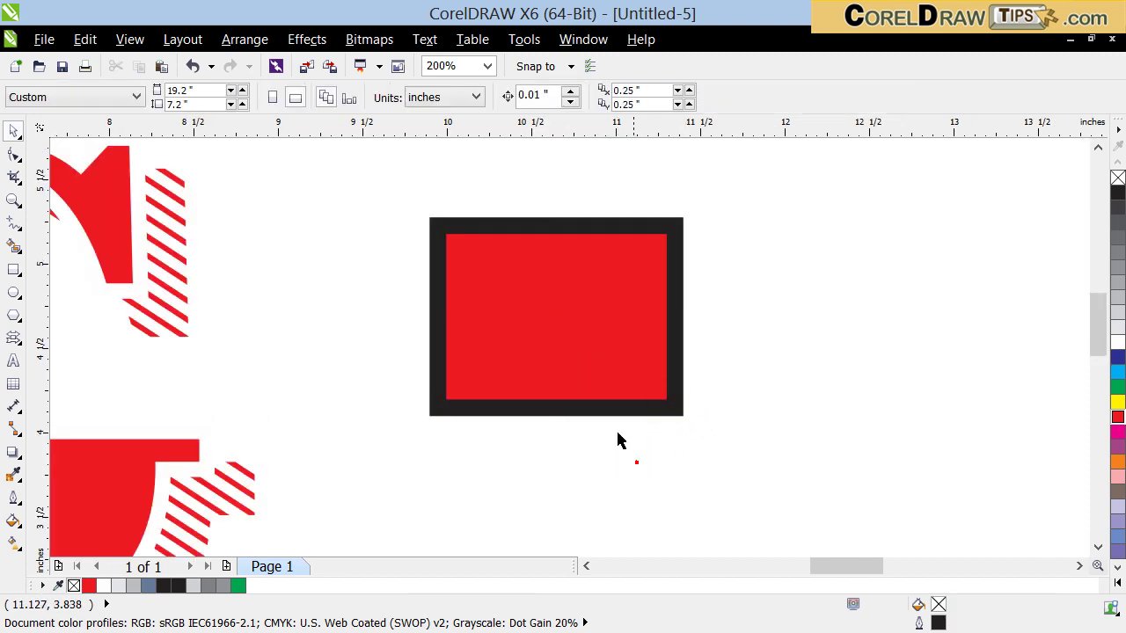
- Examine the outlined rectangle in Wireframe view, and return to Enhanced view
left_click(130, 40)
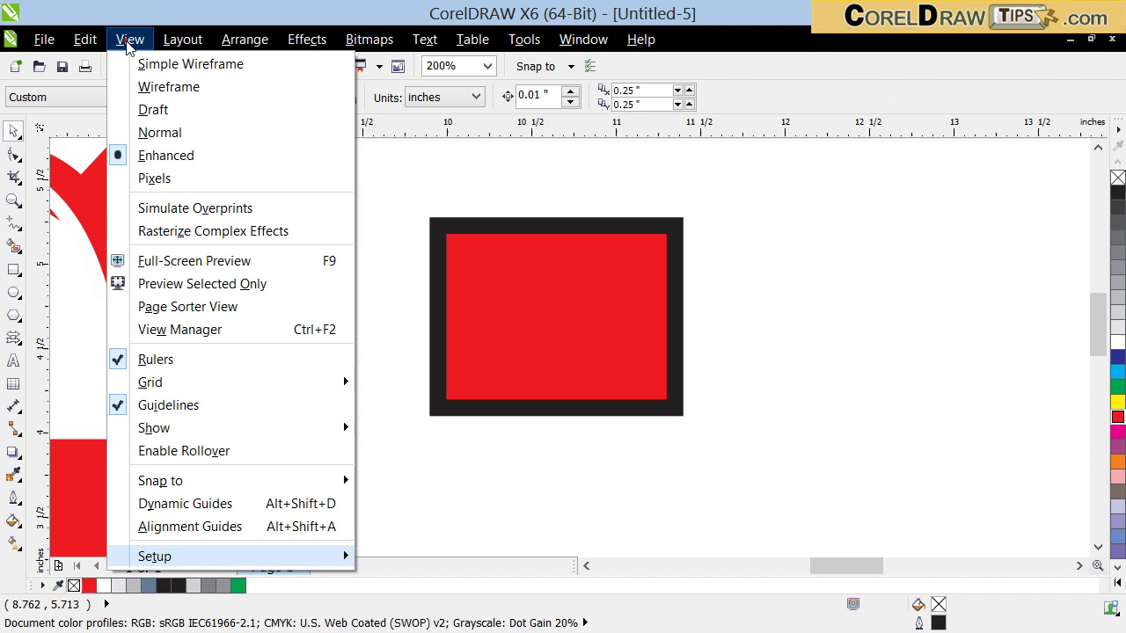
left_click(152, 89)
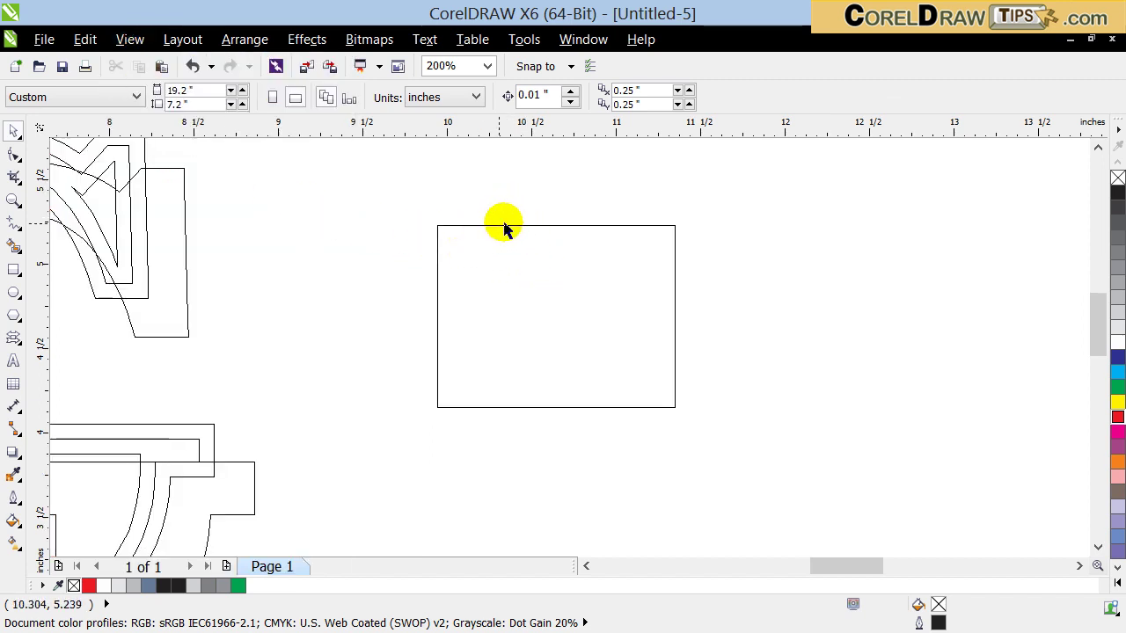
scroll(554, 236, "up", 1)
scroll(804, 258, "down", 1)
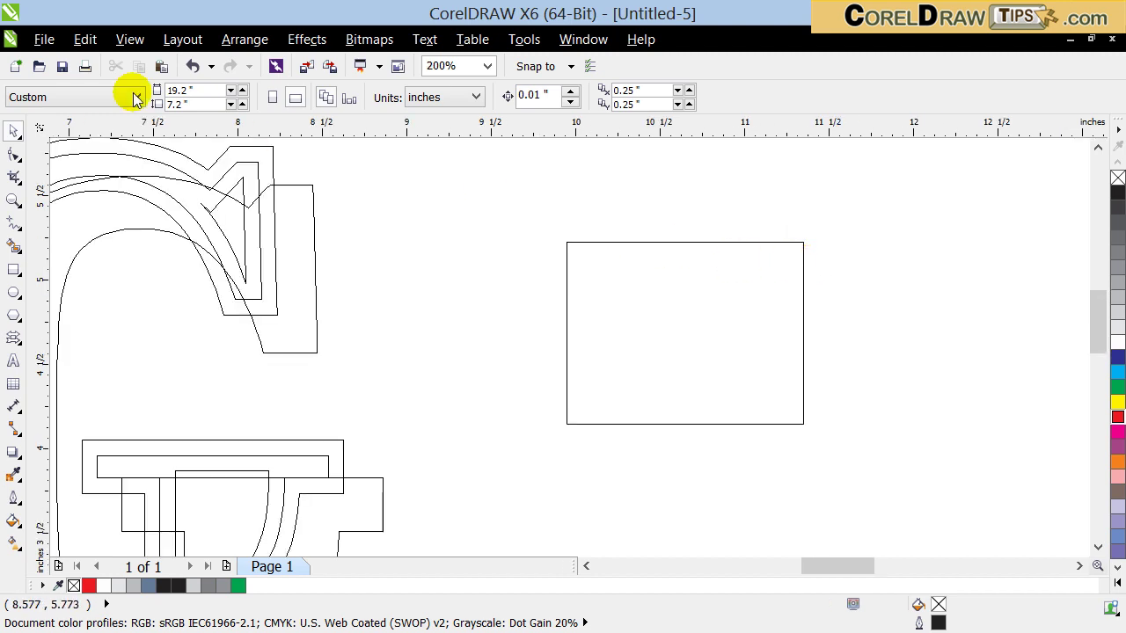
left_click(130, 39)
left_click(166, 162)
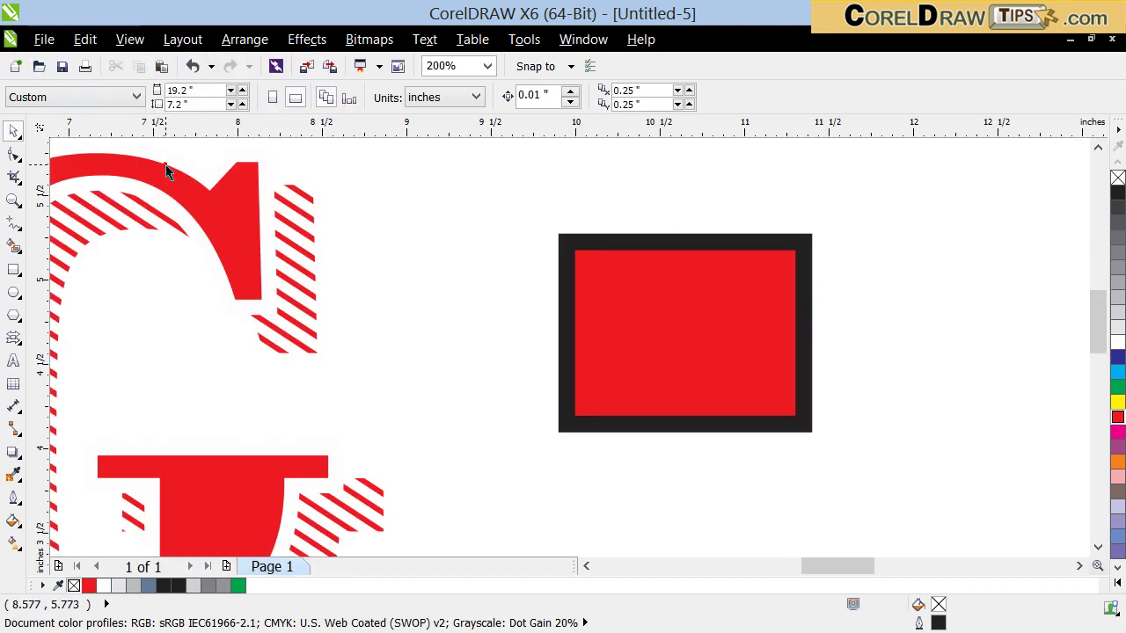
- Move the outlined rectangle closer to the lettering and place a duplicate beside it at the same height, leaving a gap between them
left_click_drag(614, 251, 535, 238)
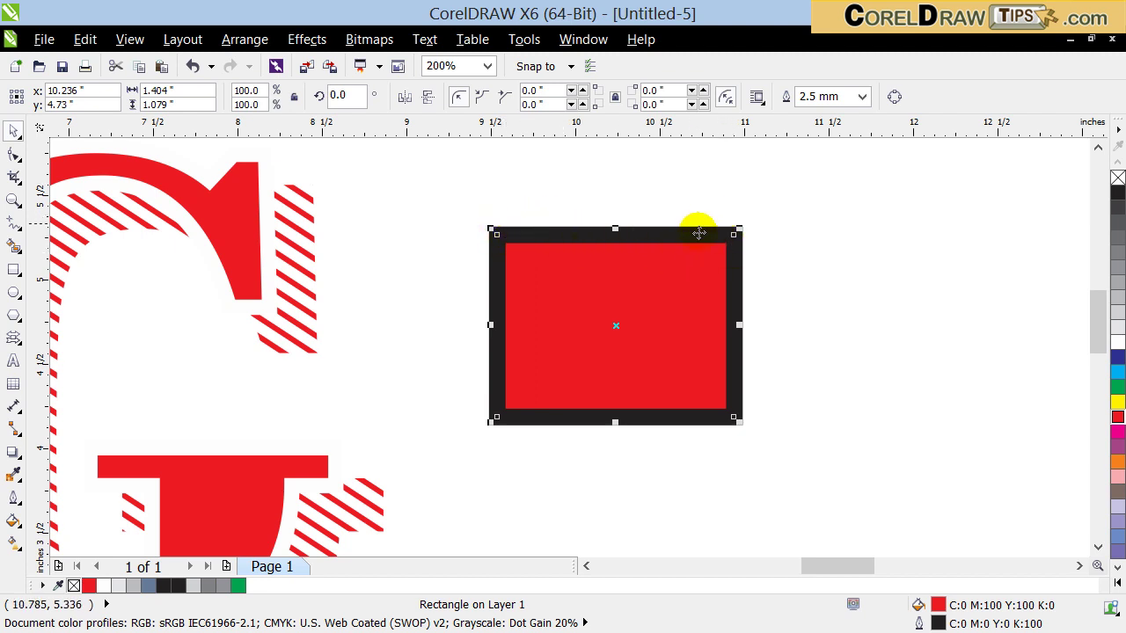
left_click_drag(653, 253, 601, 237)
key("plus")
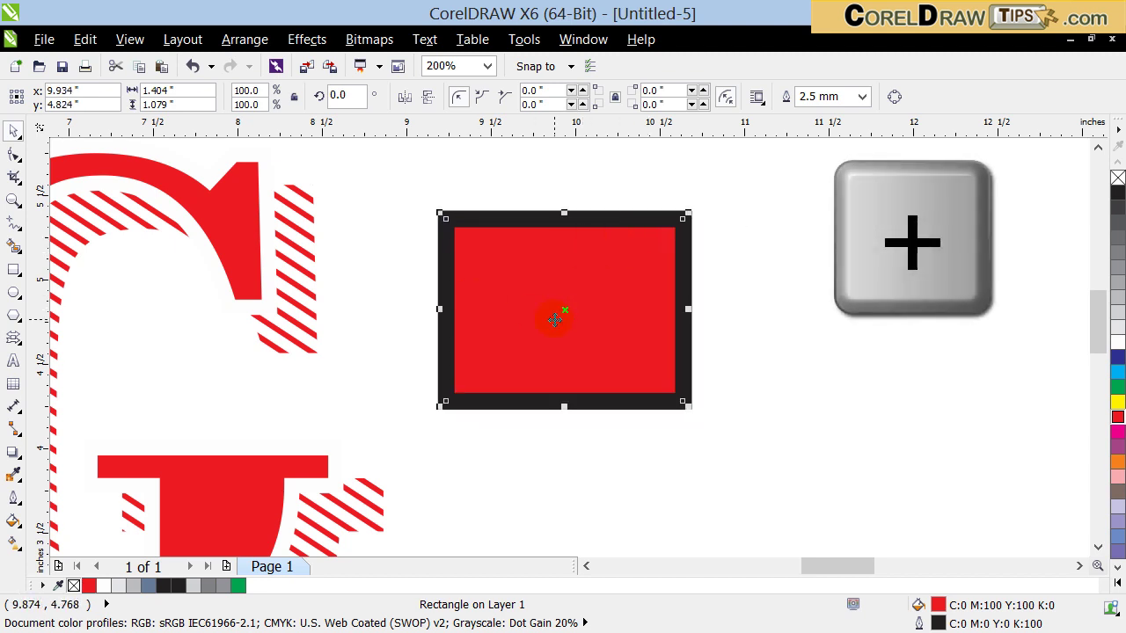
left_click_drag(555, 319, 858, 319)
left_click(771, 486)
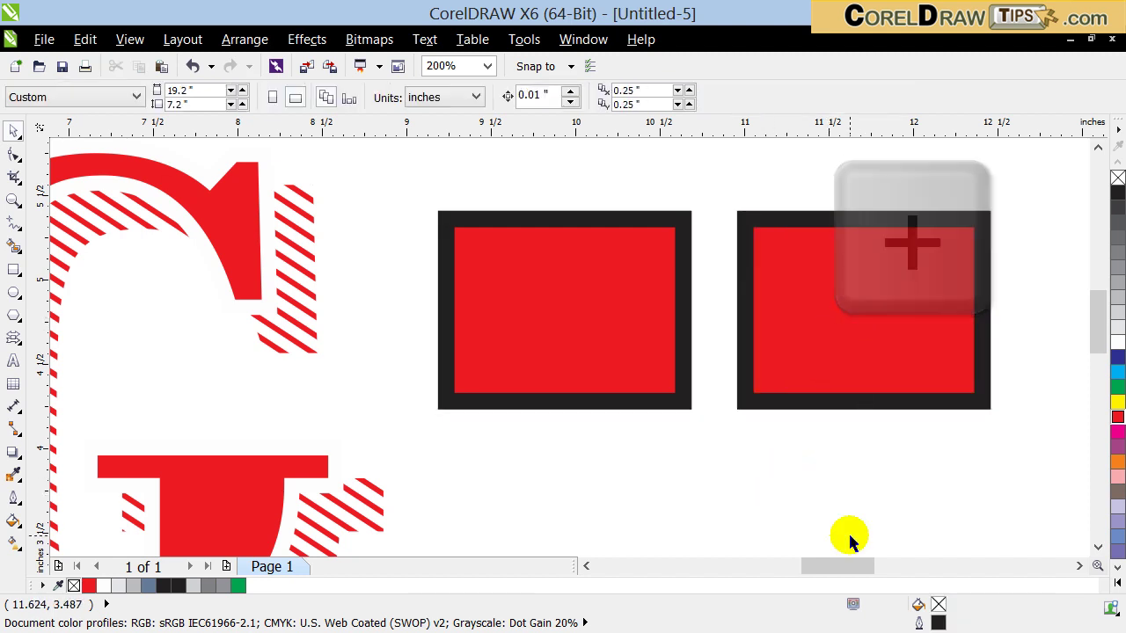
left_click_drag(839, 566, 854, 568)
left_click(339, 394)
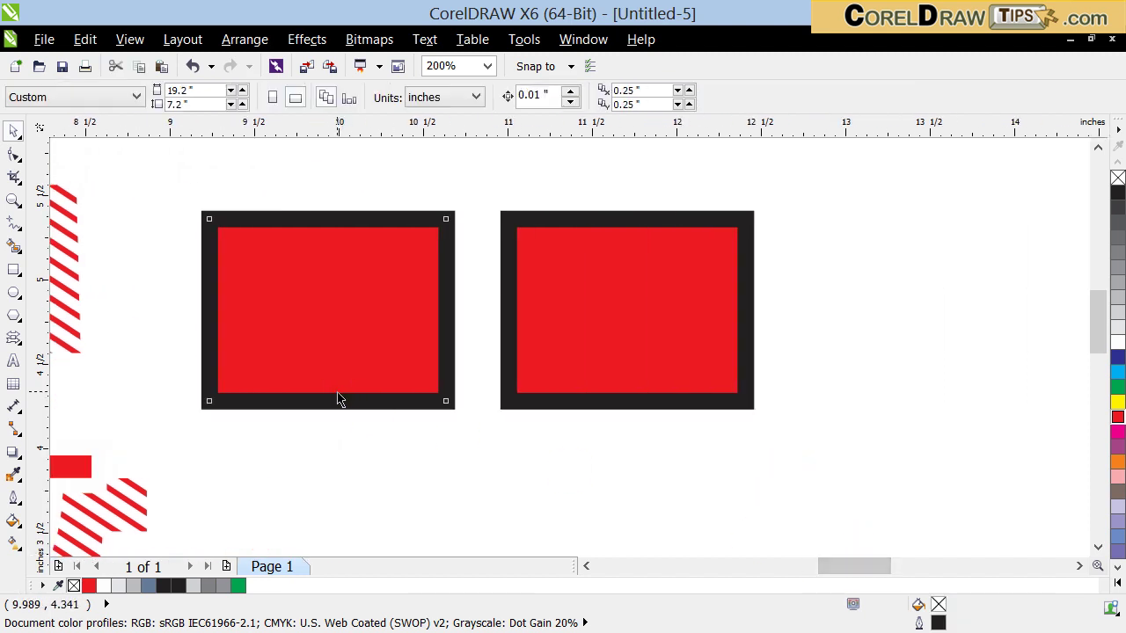
left_click(552, 361)
left_click_drag(552, 361, 581, 359)
left_click(551, 472)
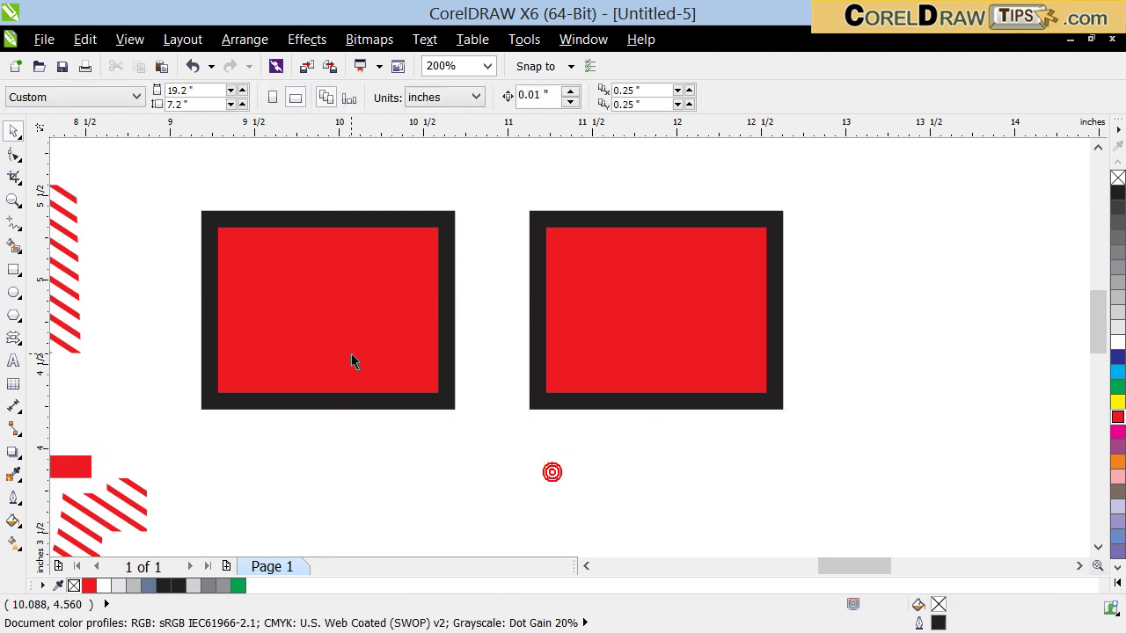
- Select the original rectangle and its duplicate in turn to compare their outlines
left_click(320, 220)
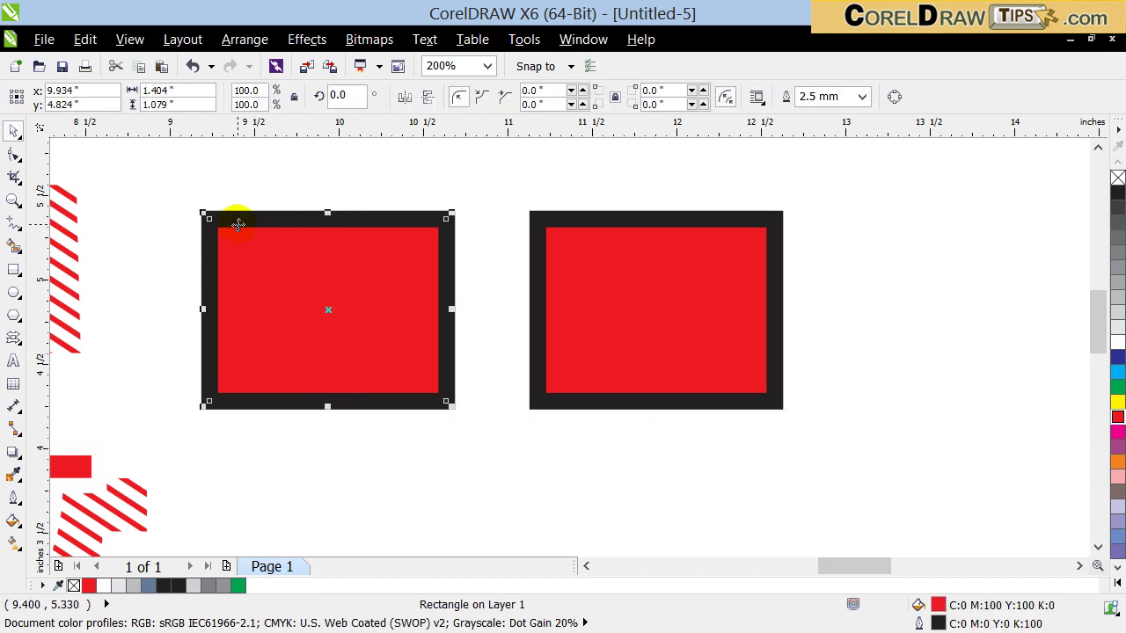
left_click(605, 218)
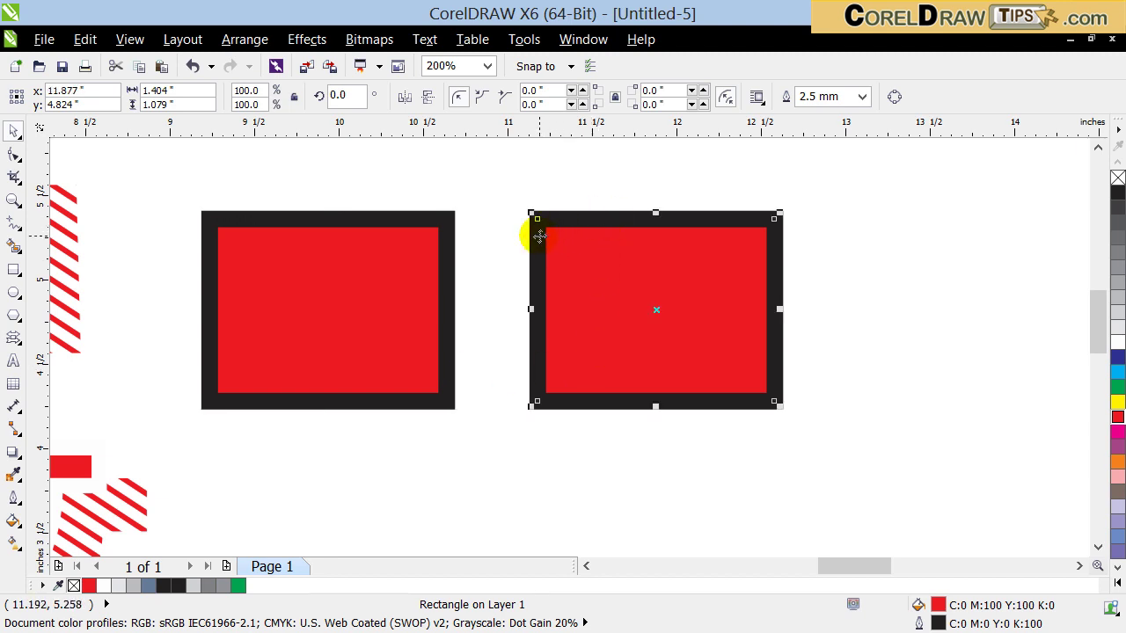
left_click(480, 471)
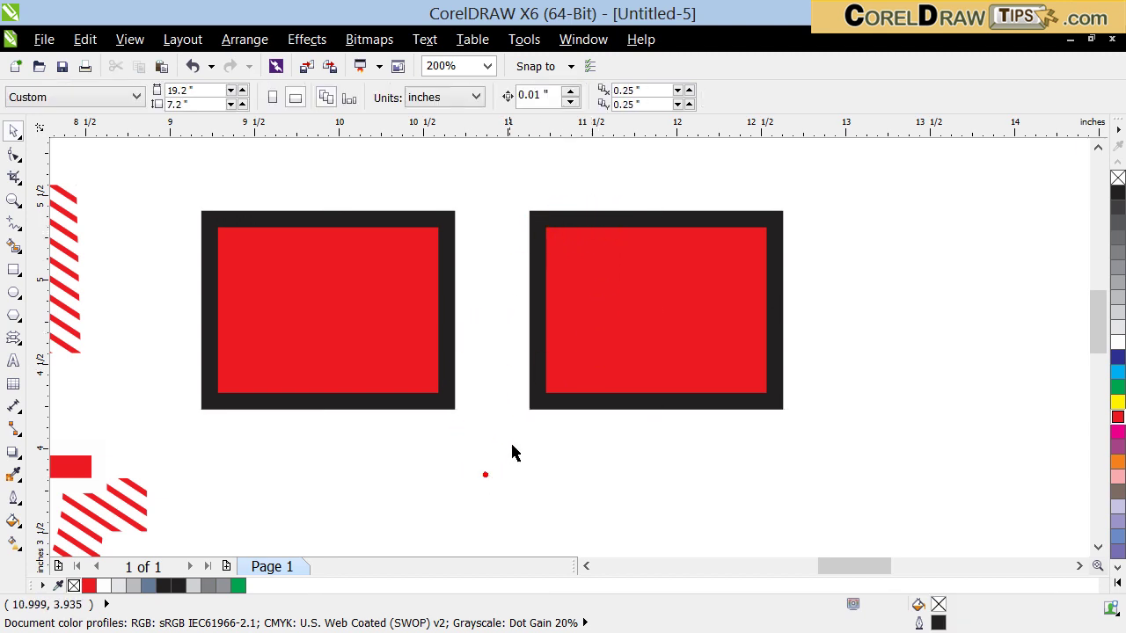
left_click(566, 222)
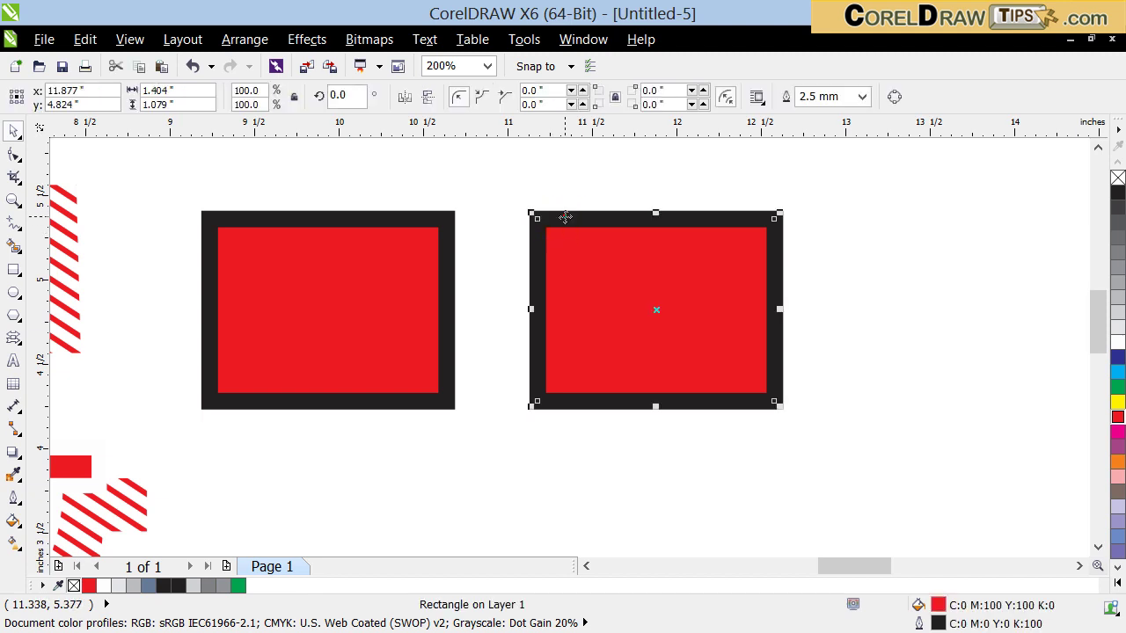
left_click(505, 322)
- Convert the duplicate rectangle's outline to an object and deselect it
left_click(549, 219)
left_click(245, 39)
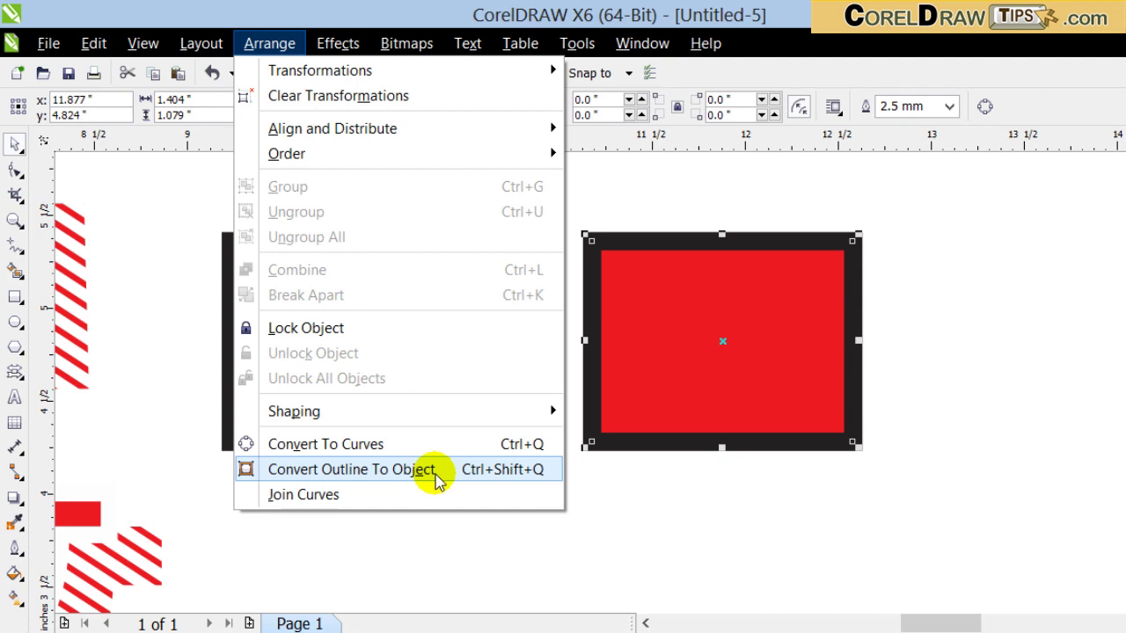
left_click(380, 482)
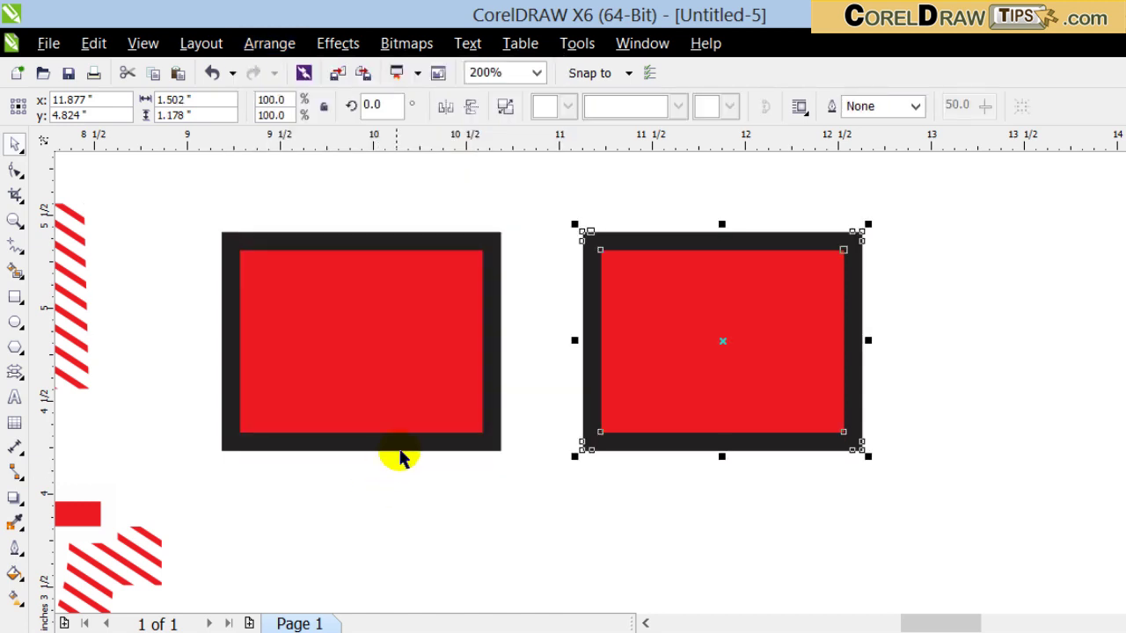
key("F10")
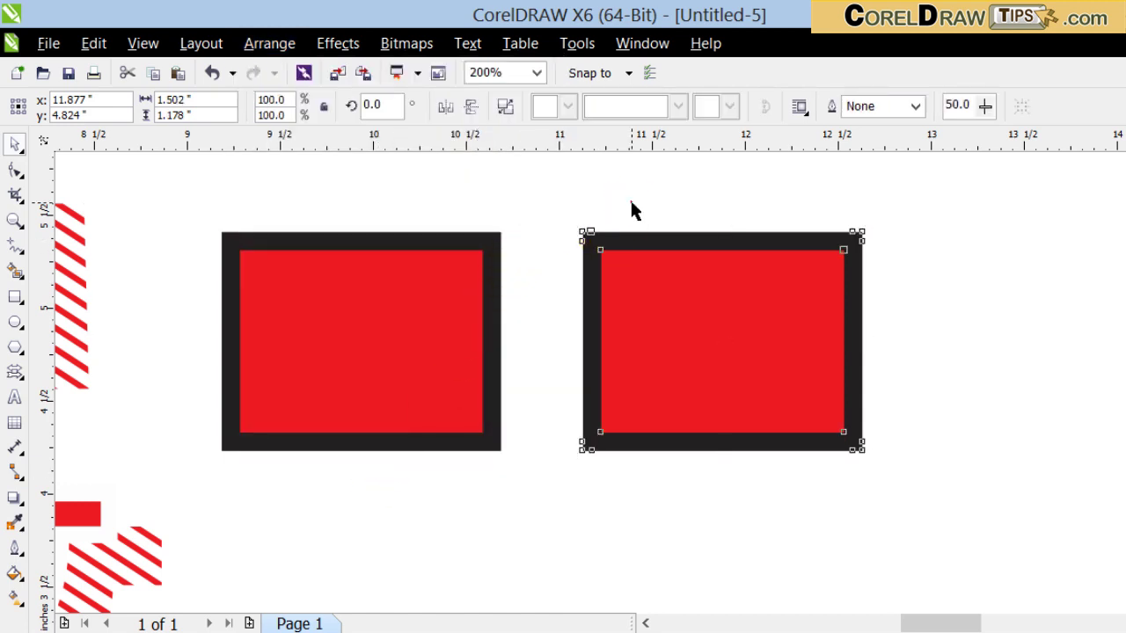
left_click(630, 202)
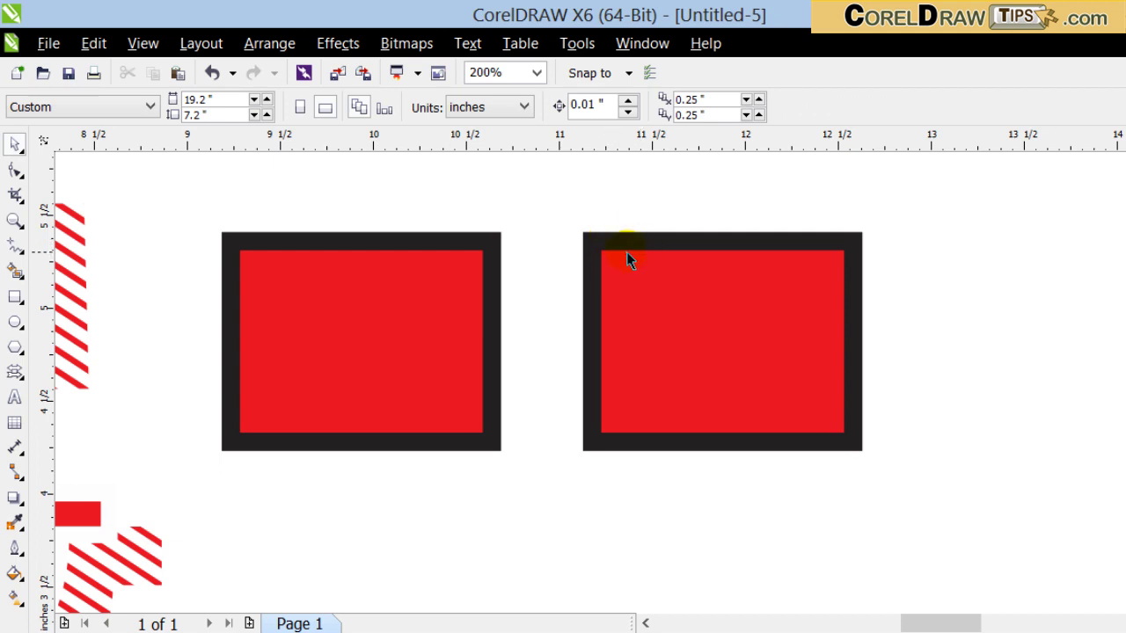
- Compare the original rectangle with the converted duplicate in Wireframe view, and return to Enhanced view
left_click(143, 43)
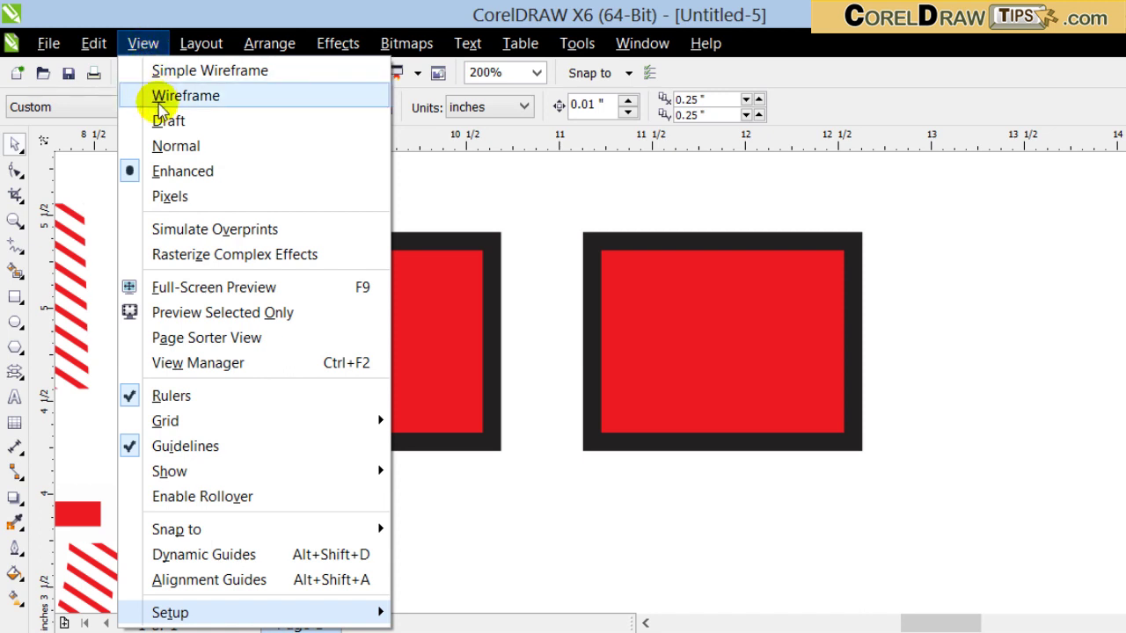
left_click(189, 94)
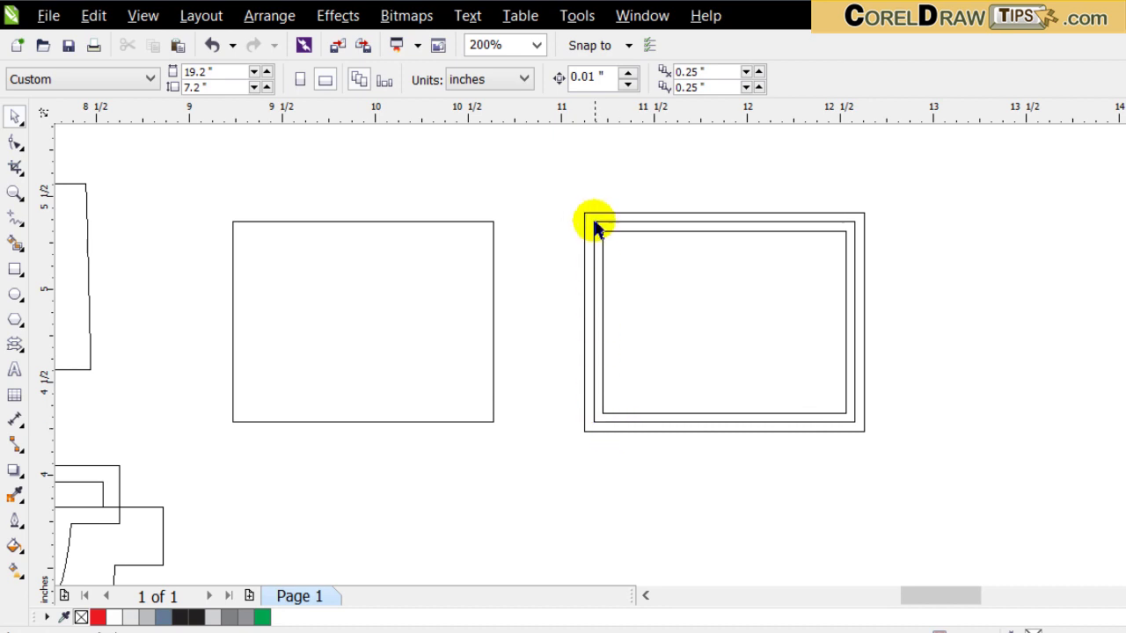
left_click(141, 16)
left_click(163, 143)
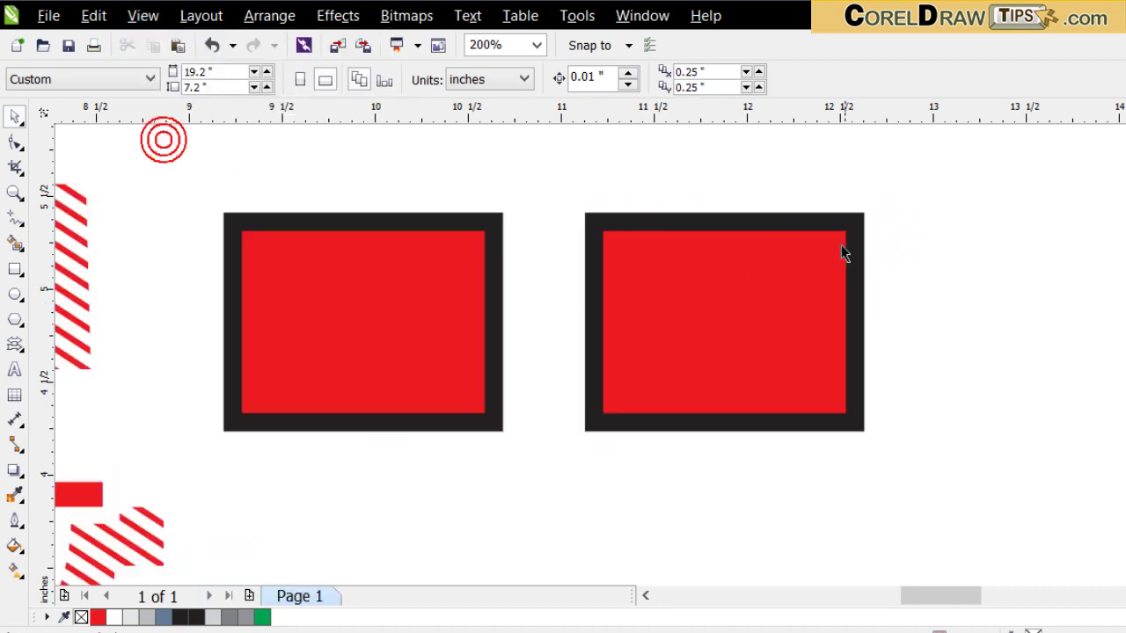
- Move the duplicate's red fill rectangle about 0.59 inches to the right, away from its separated black outline
left_click(762, 278)
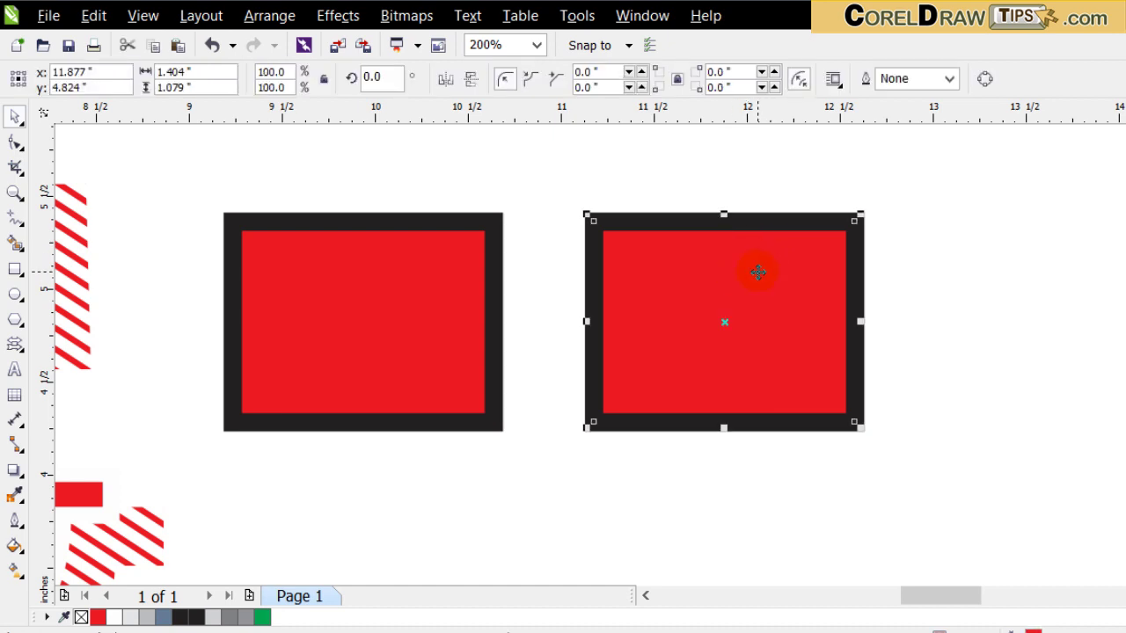
left_click_drag(758, 272, 867, 272)
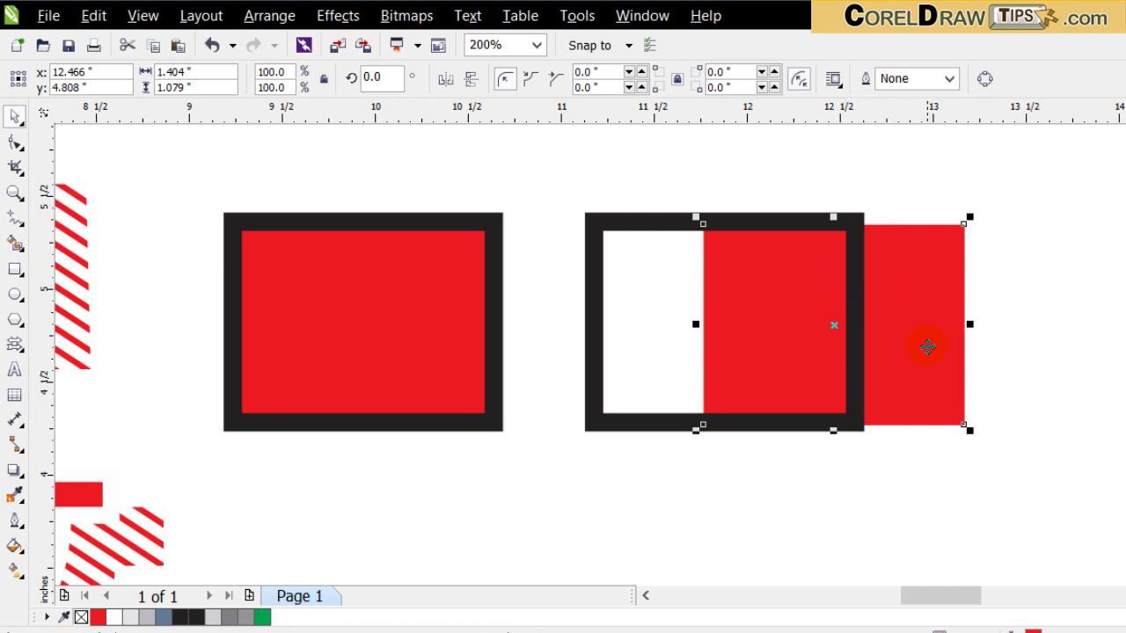
- Undo the last move of the duplicate's red fill and clear the selection
left_click(210, 44)
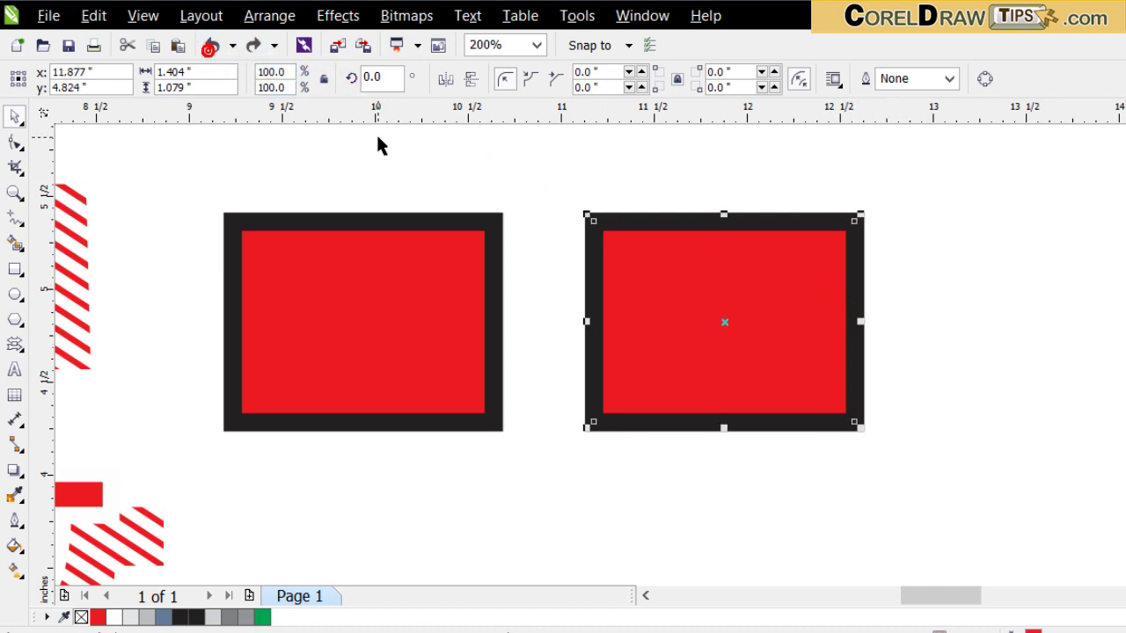
left_click(355, 181)
- Compare the original and converted rectangles in Wireframe view, and return to Enhanced view
left_click(143, 15)
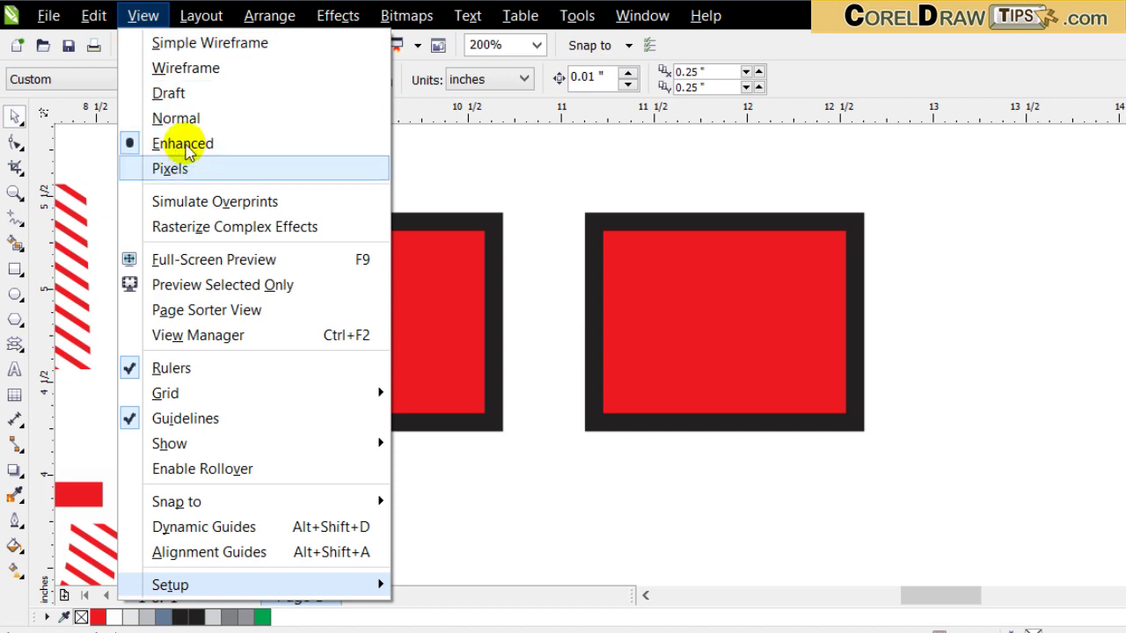
left_click(181, 67)
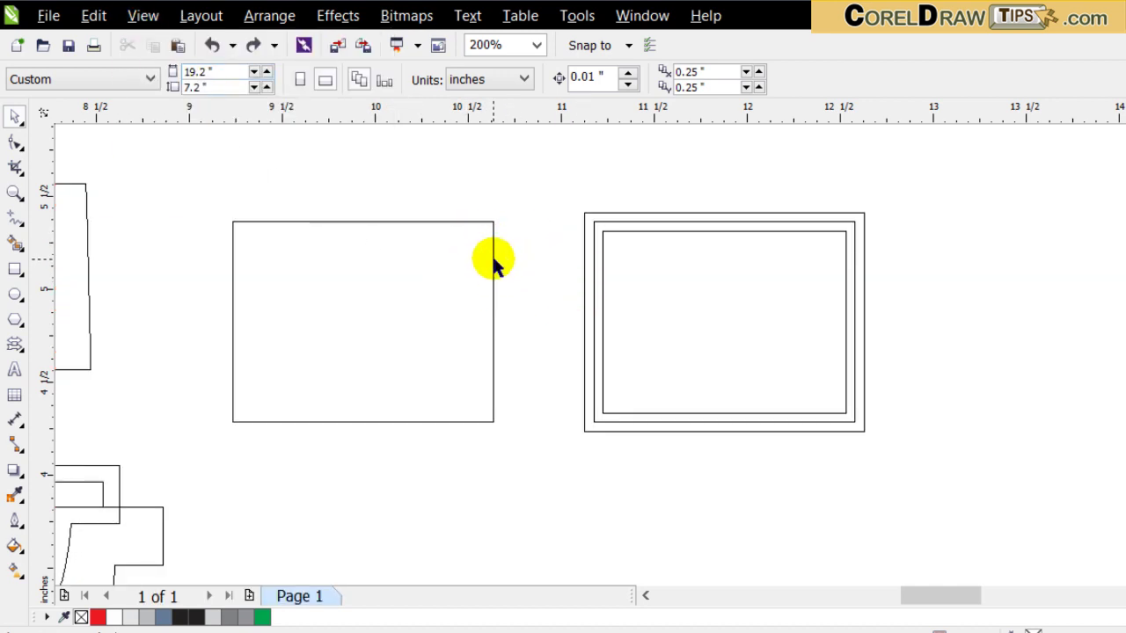
left_click(140, 16)
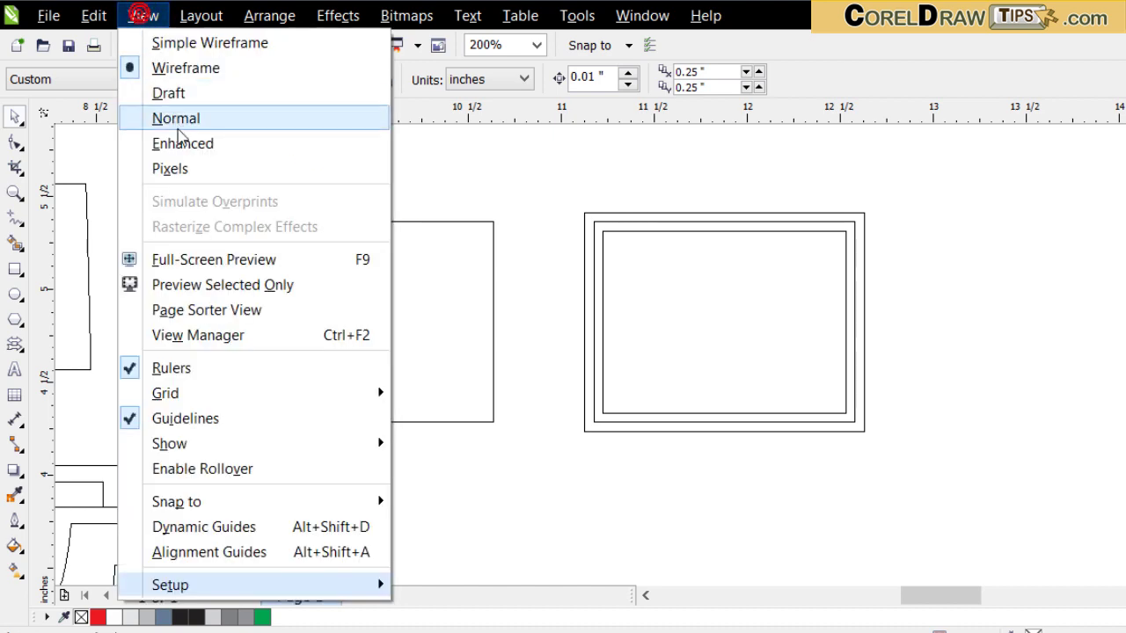
left_click(178, 144)
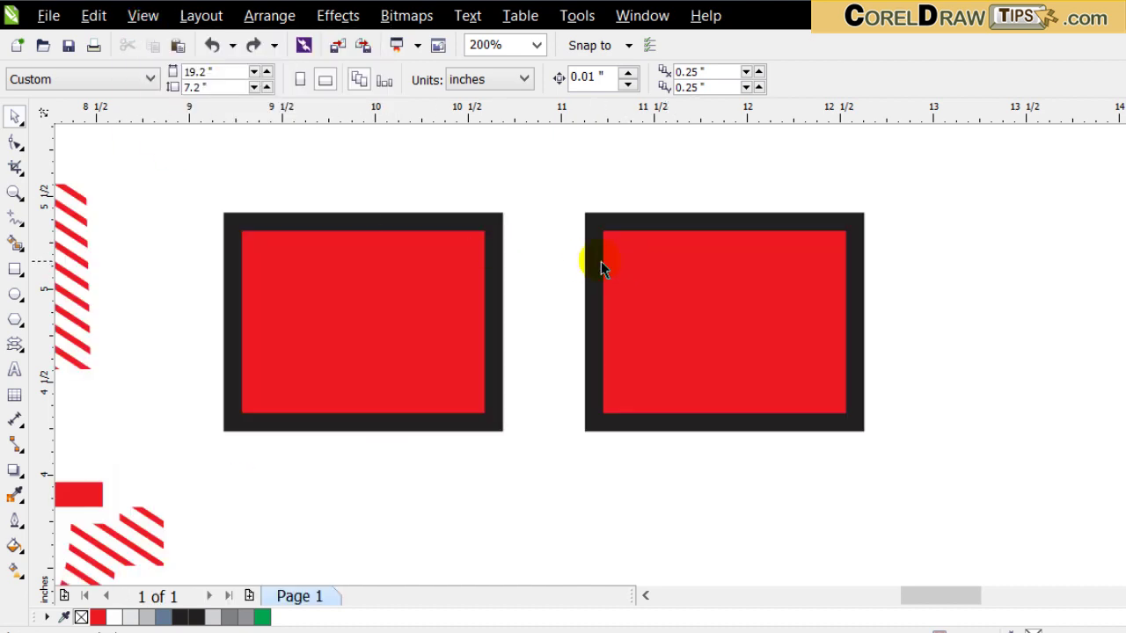
- Draw a rectangle about 1.5 by 1.2 inches over the original rectangle's lower-right part and fill it green
mouse_move(962, 603)
left_mouse_down()
mouse_move(983, 606)
mouse_move(959, 619)
left_mouse_up()
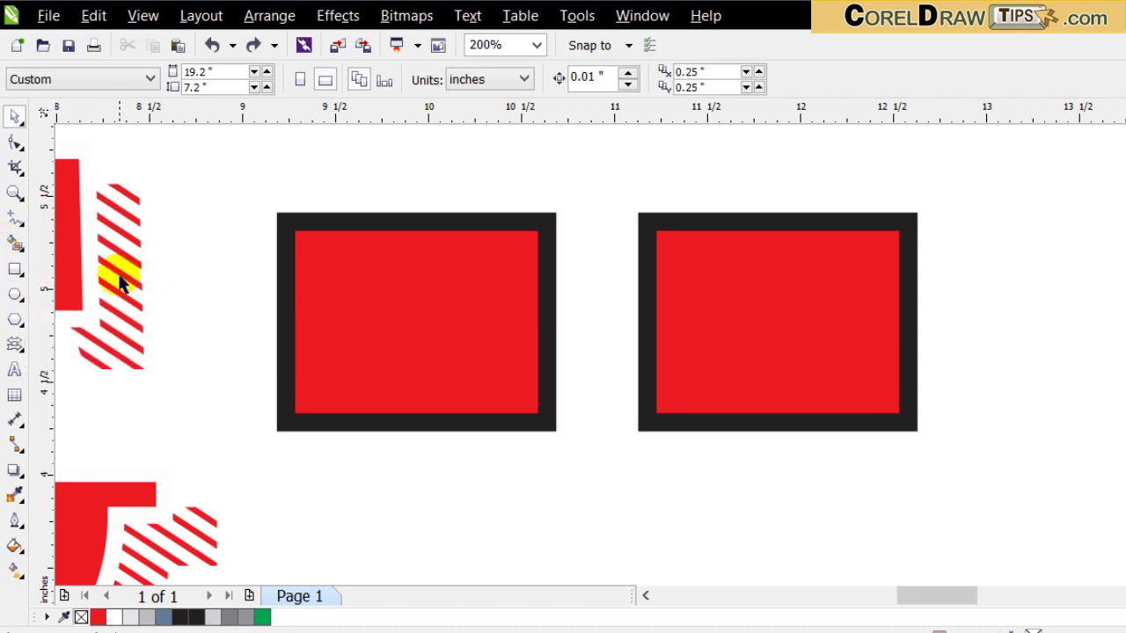
left_click(647, 598)
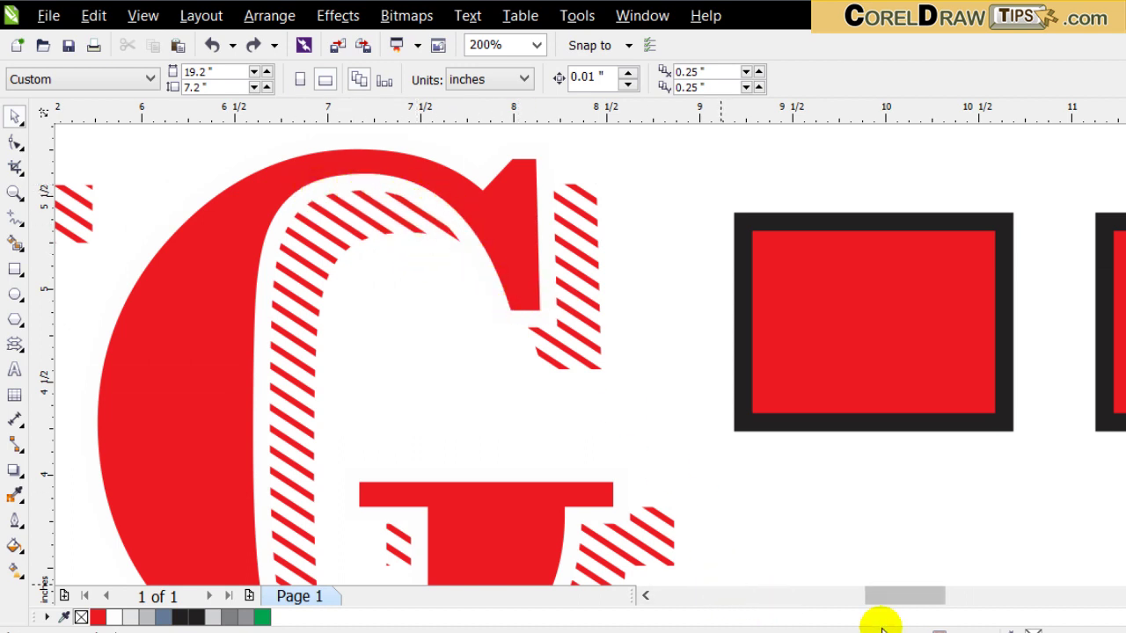
left_click_drag(885, 605, 925, 609)
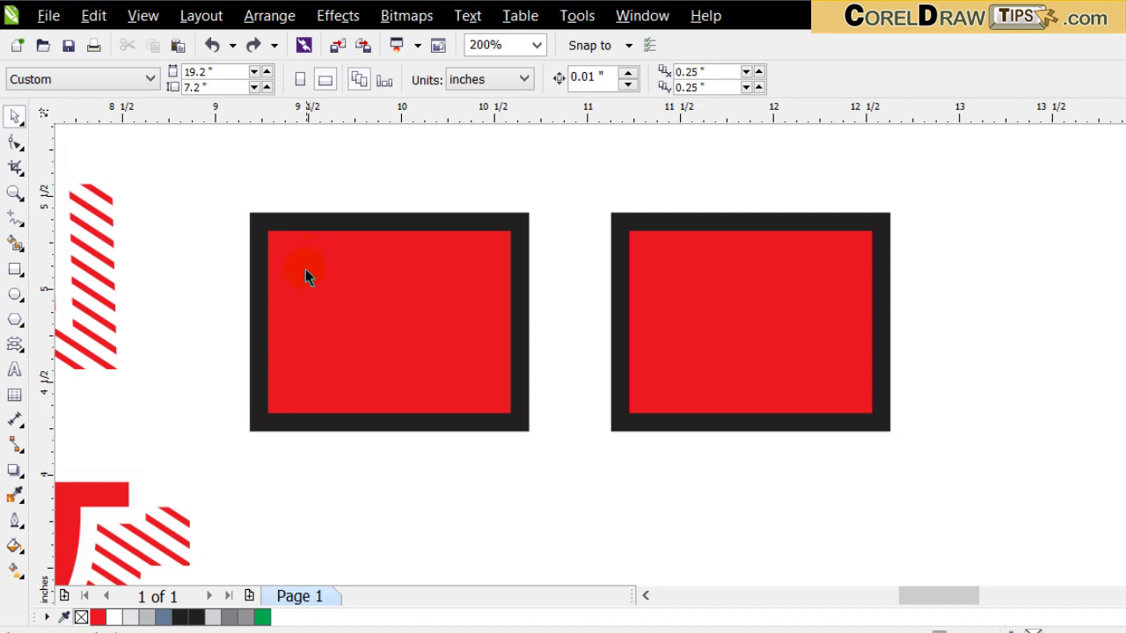
left_click(14, 270)
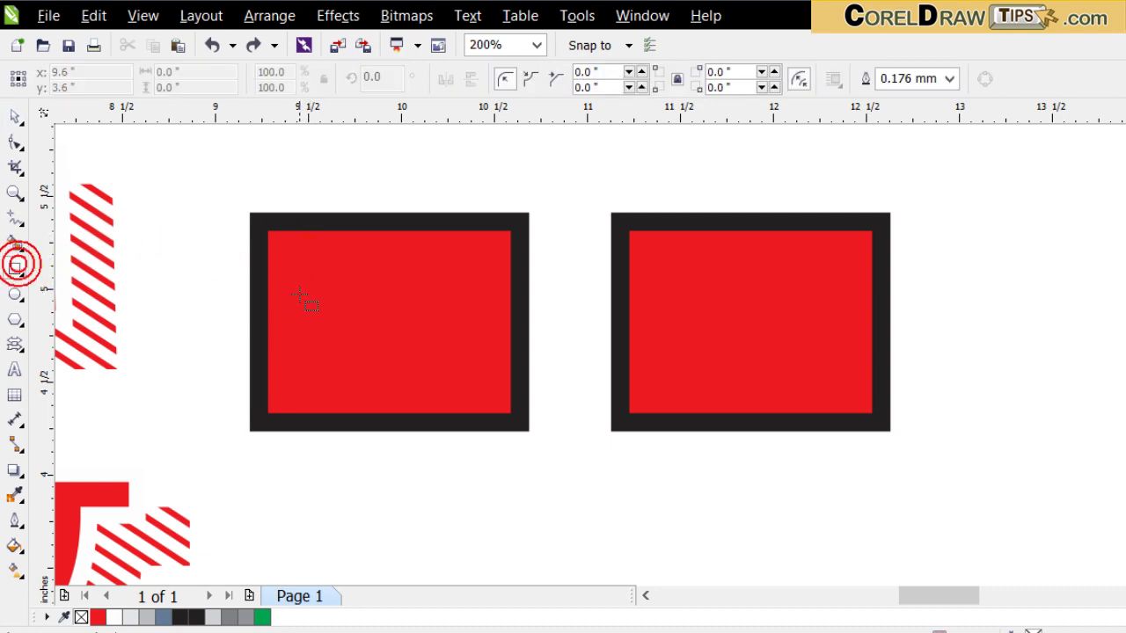
left_click_drag(306, 294, 586, 516)
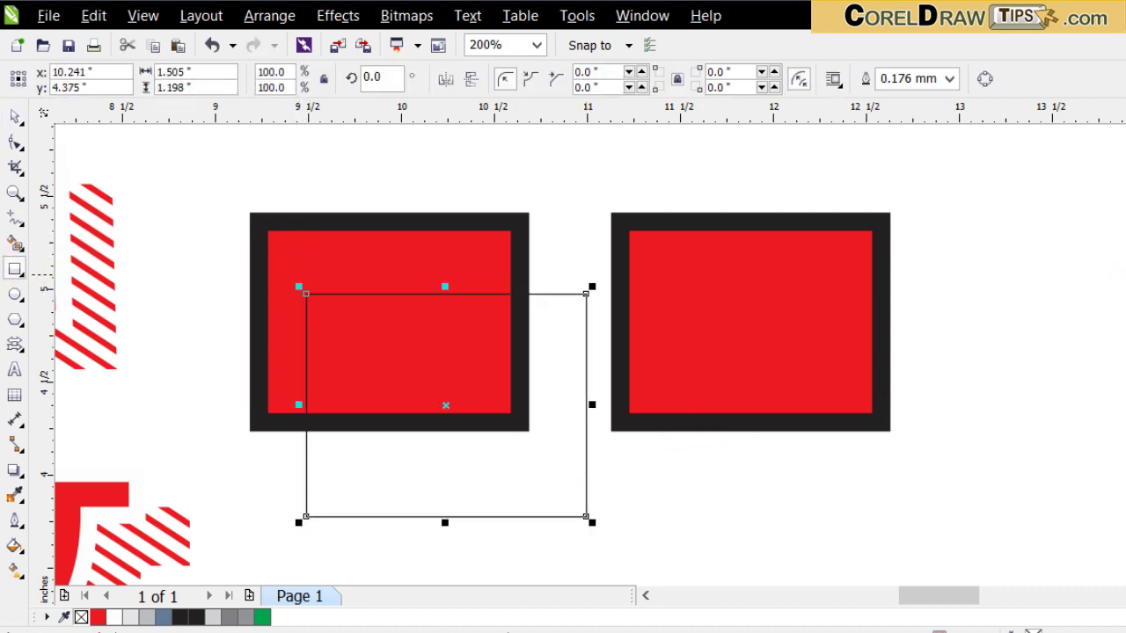
left_click(262, 618)
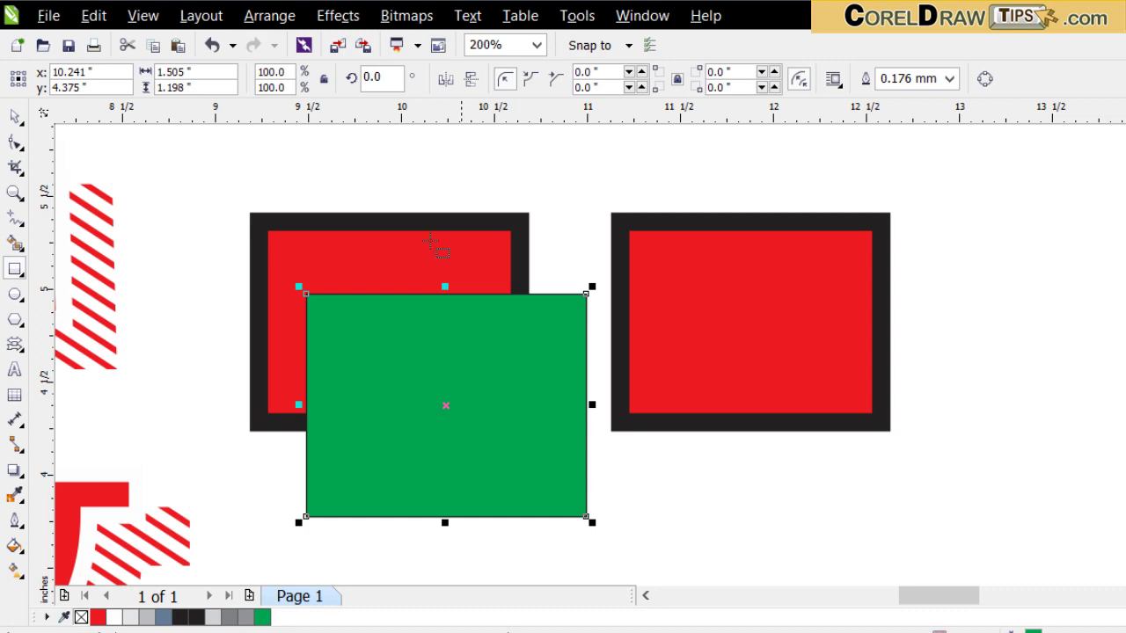
left_click(17, 117)
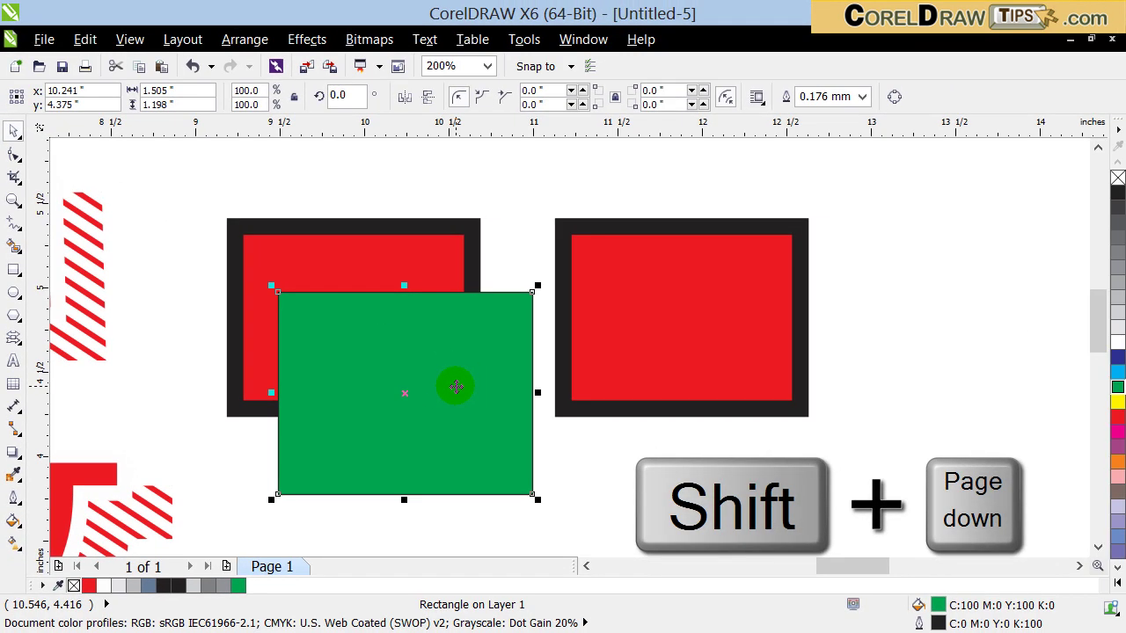
- Send the green rectangle to the back and place a copy of it behind the converted rectangle
key("shift+Page_Down")
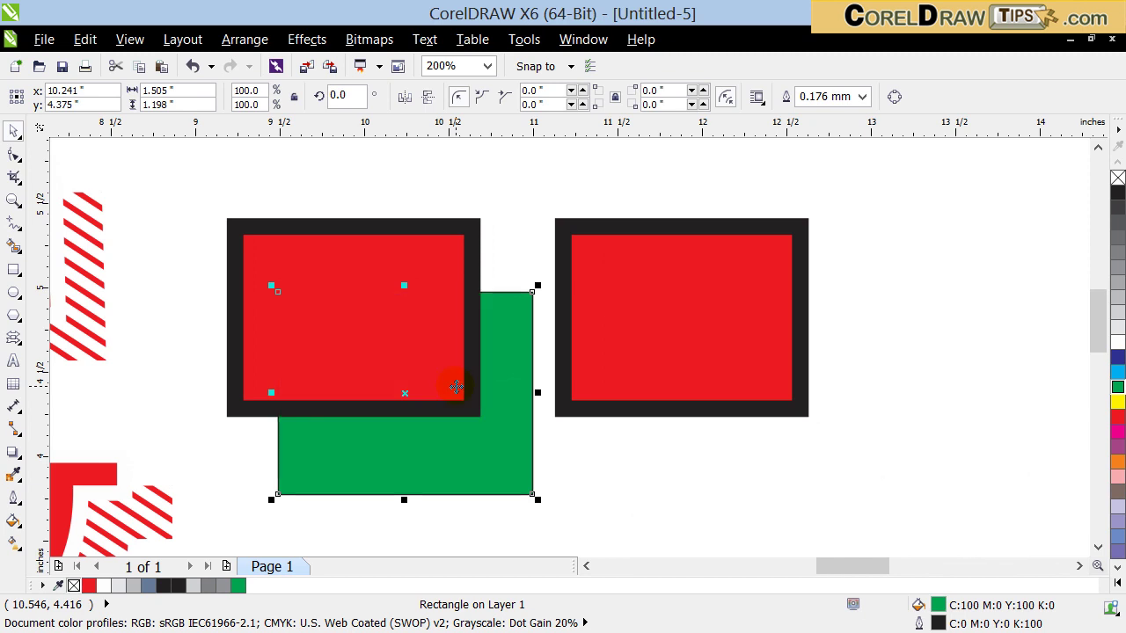
left_click_drag(493, 431, 858, 493)
left_click(1007, 431)
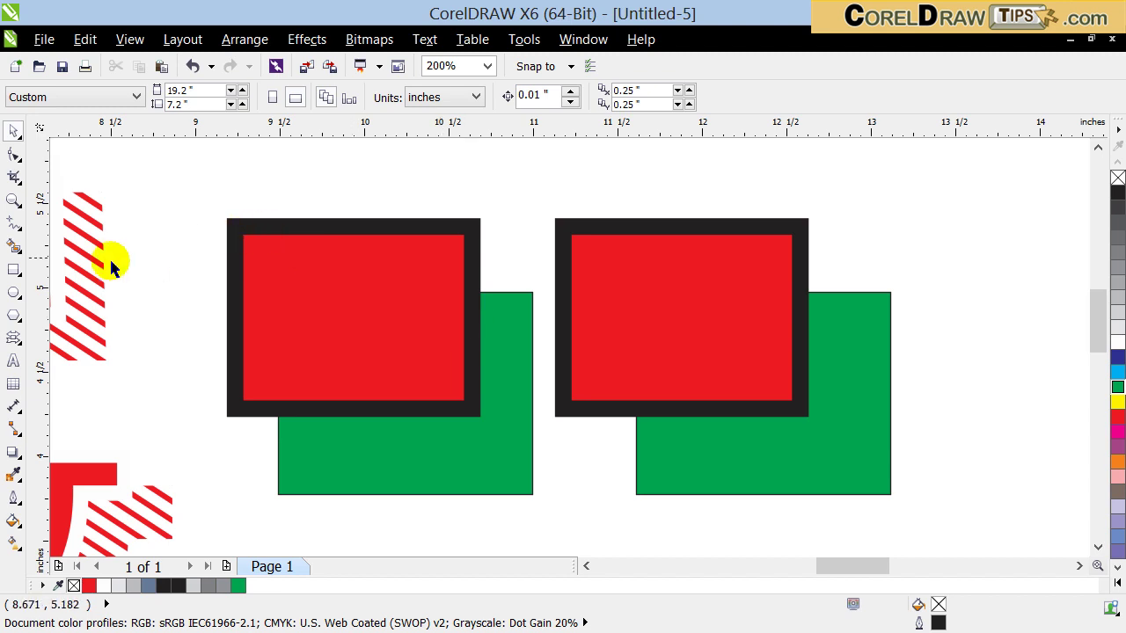
- Smart Fill the exposed areas of both green rectangles with slate blue and a 0.176 mm black outline, and deselect
left_click(12, 248)
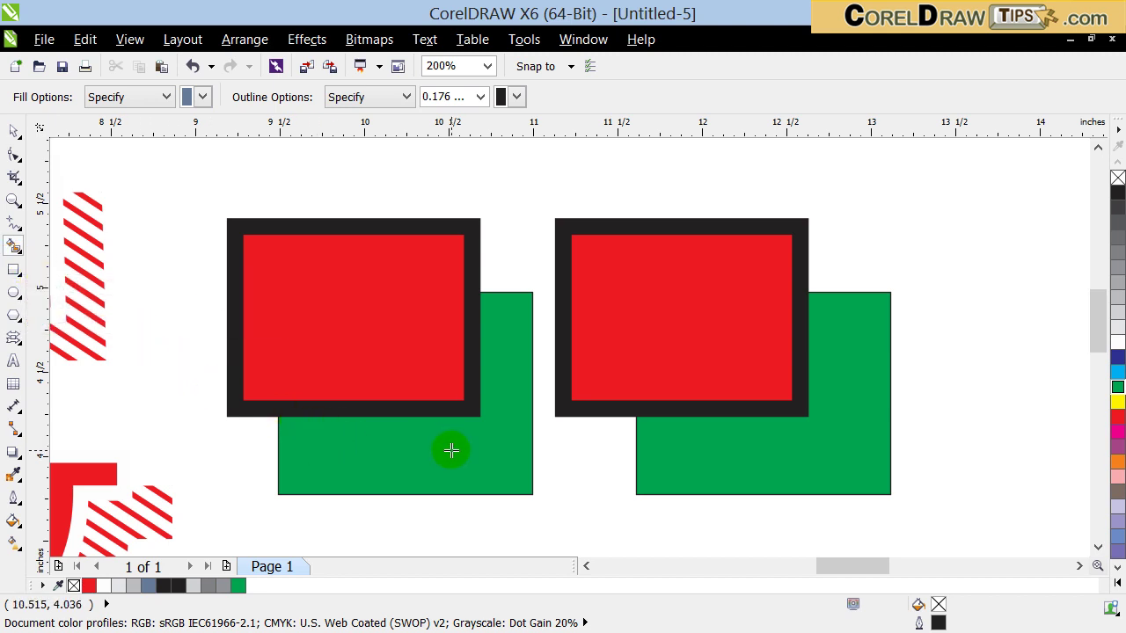
left_click(368, 455)
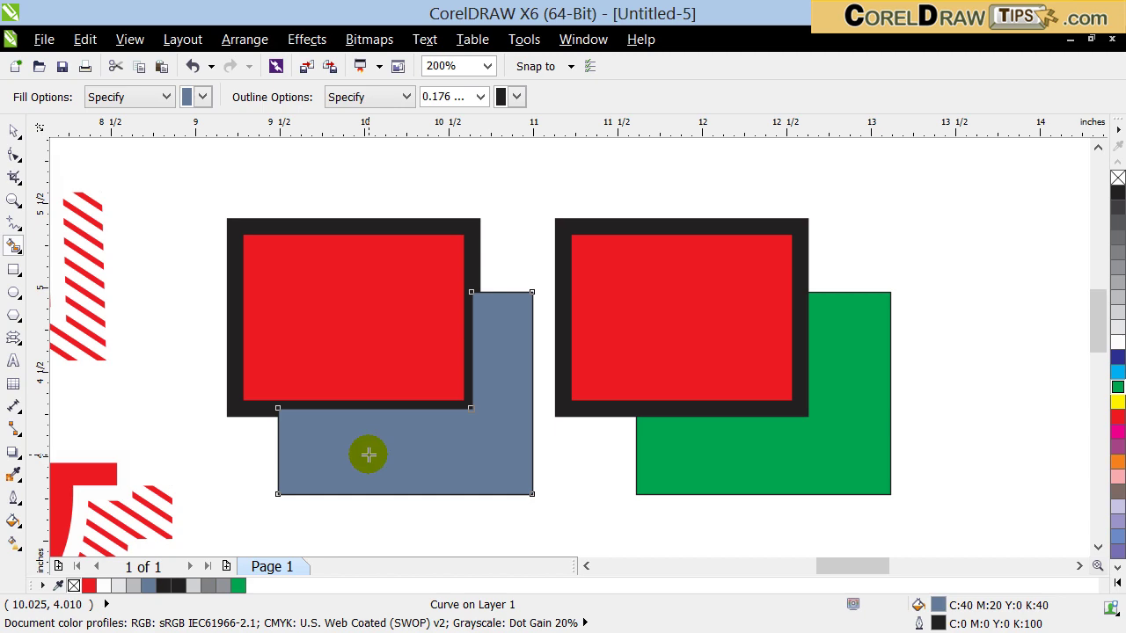
left_click(721, 477)
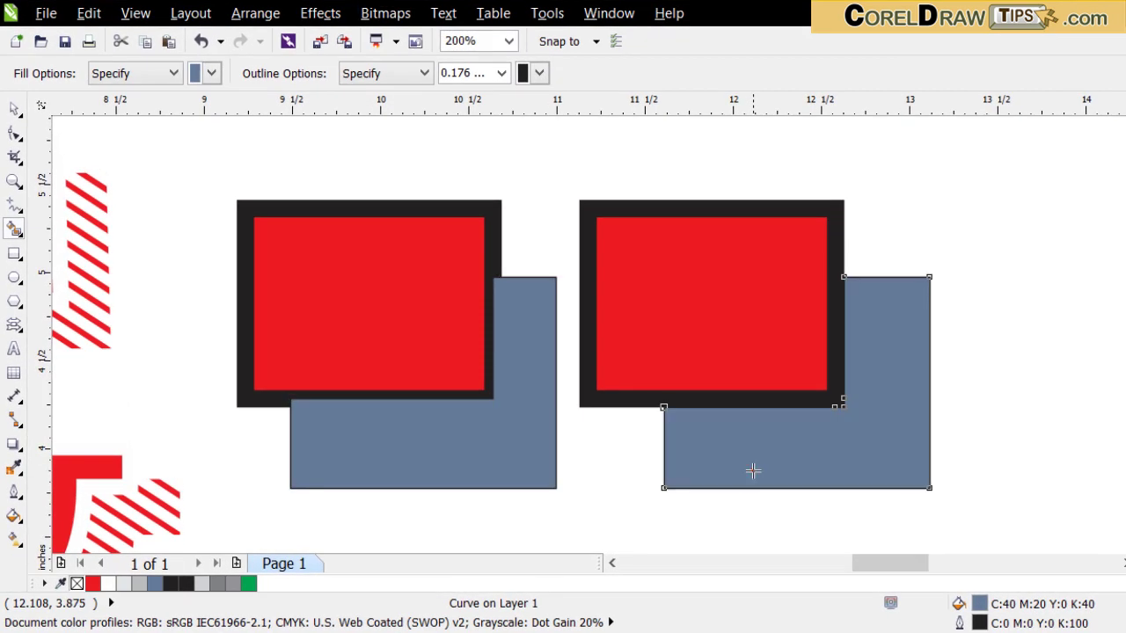
left_click(14, 107)
left_click(620, 494)
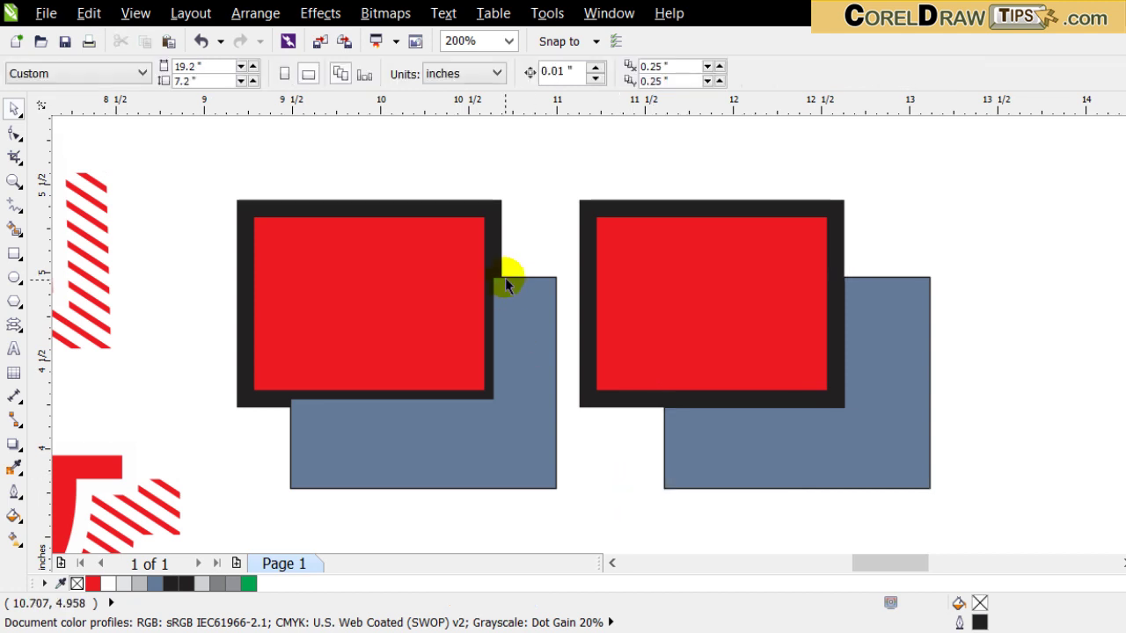
- Inspect how the blue fills meet the black outlines, and delete all demonstration rectangles beside the lettering
scroll(308, 447, "up", 1)
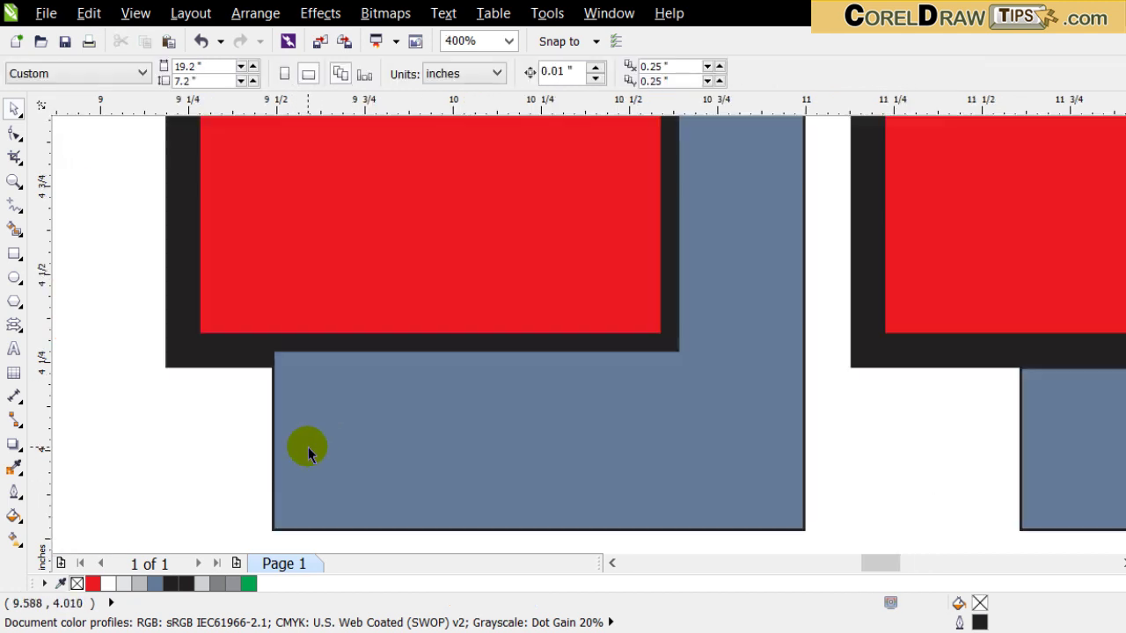
scroll(320, 378, "down", 1)
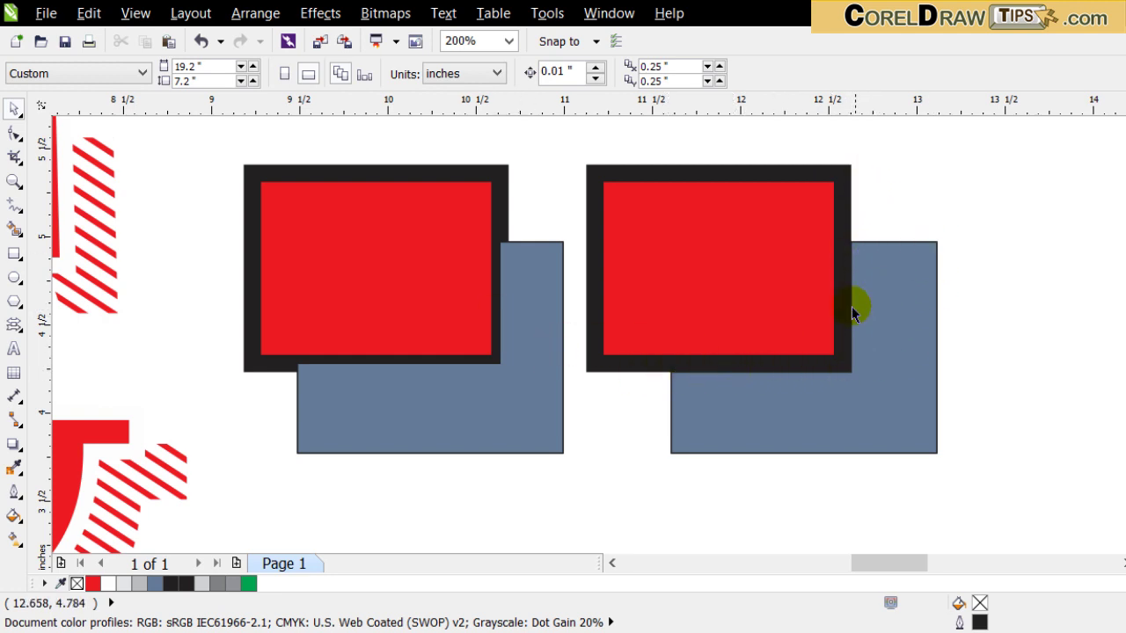
scroll(826, 380, "down", 1)
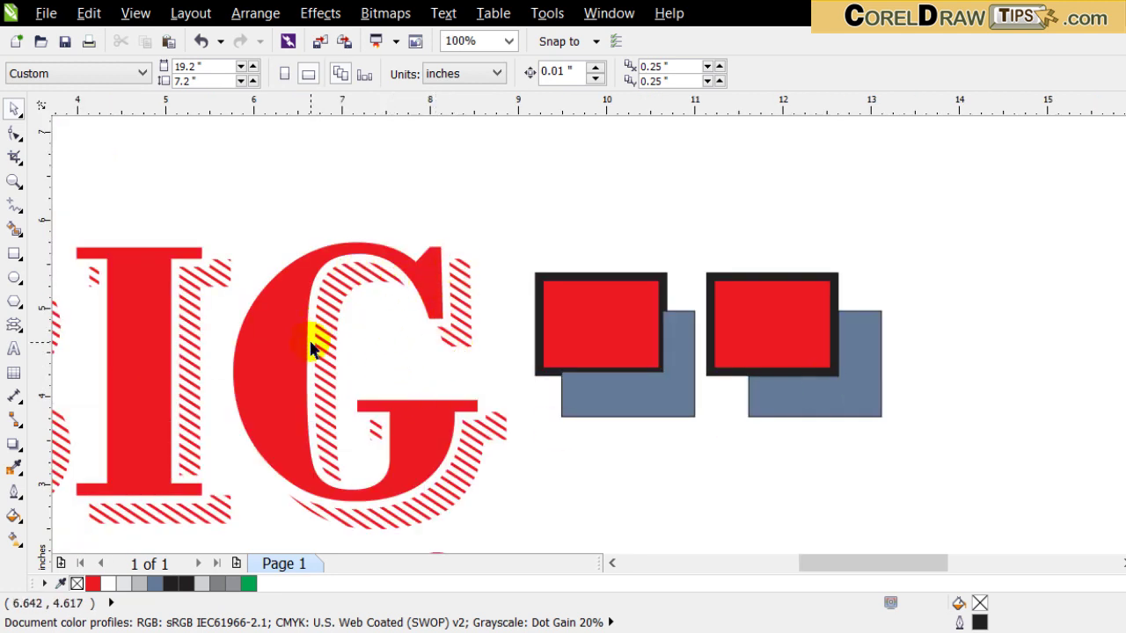
left_click_drag(506, 203, 983, 492)
key("Delete")
- Add the artistic text "BIG" in the empty page area beside the finished striped-shadow design
key("F4")
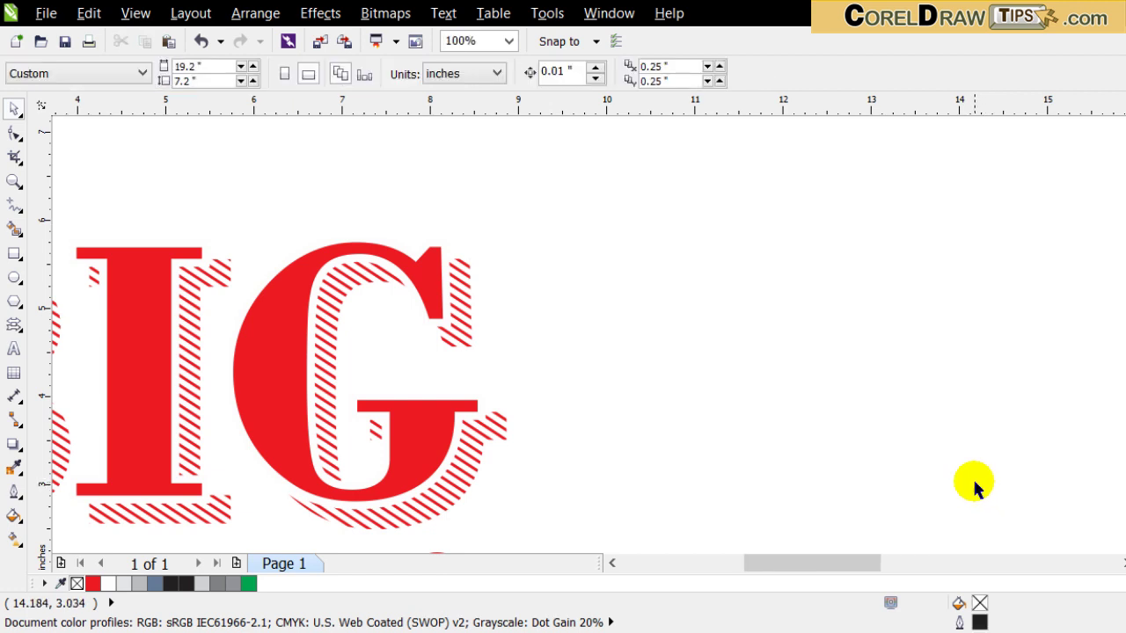
scroll(845, 519, "down", 3)
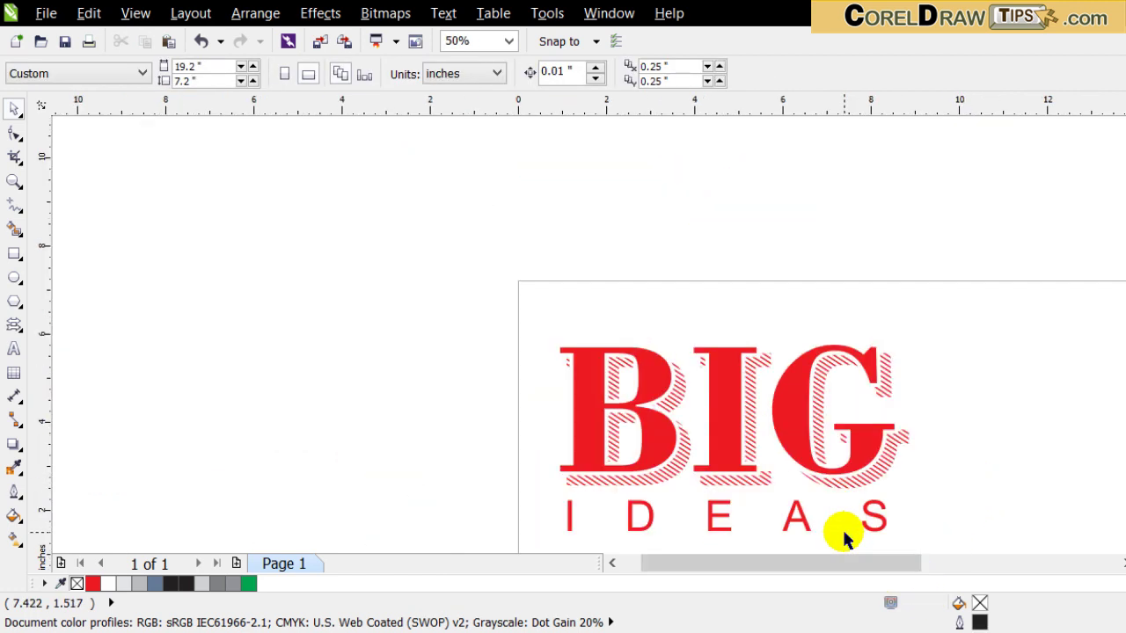
left_click_drag(856, 563, 930, 586)
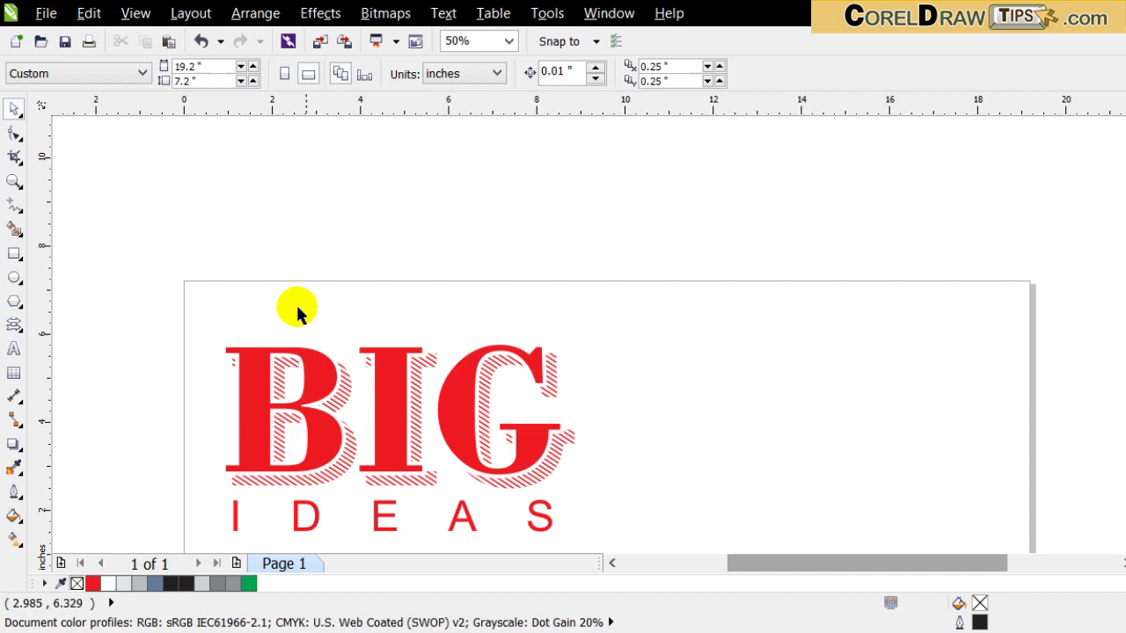
left_click(14, 182)
left_click_drag(211, 326, 1013, 499)
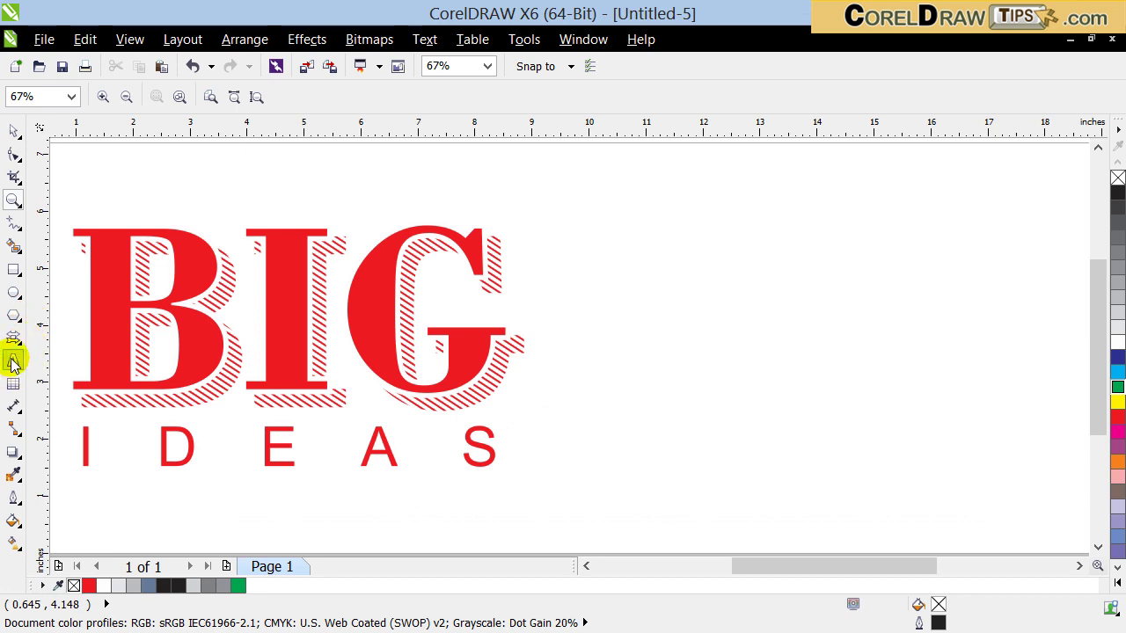
left_click(13, 361)
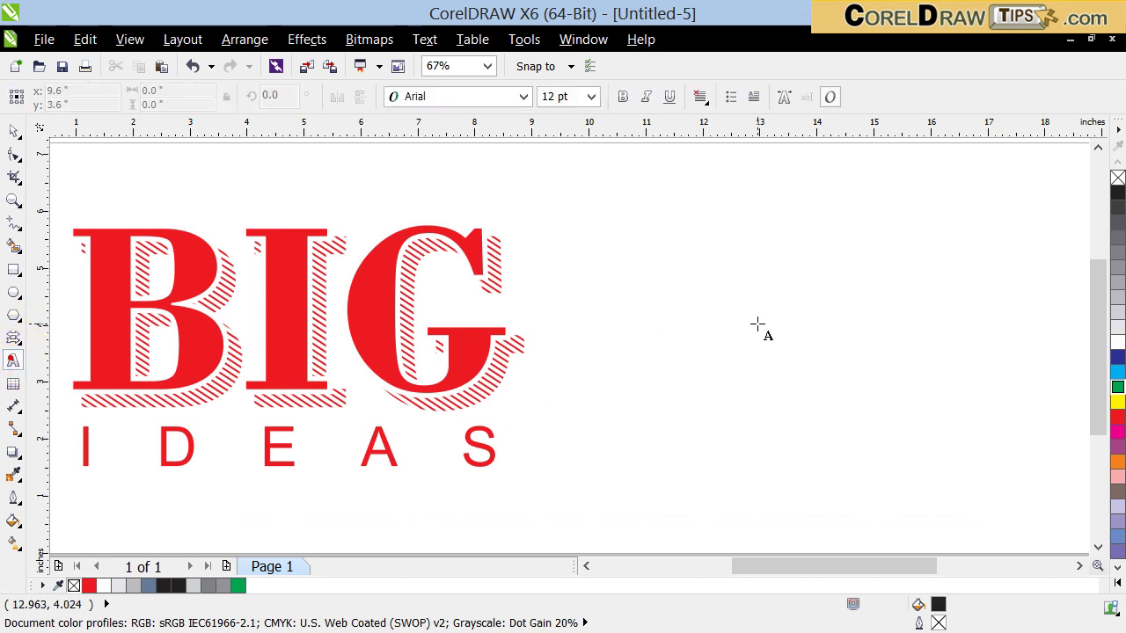
left_click(661, 313)
type("BIG")
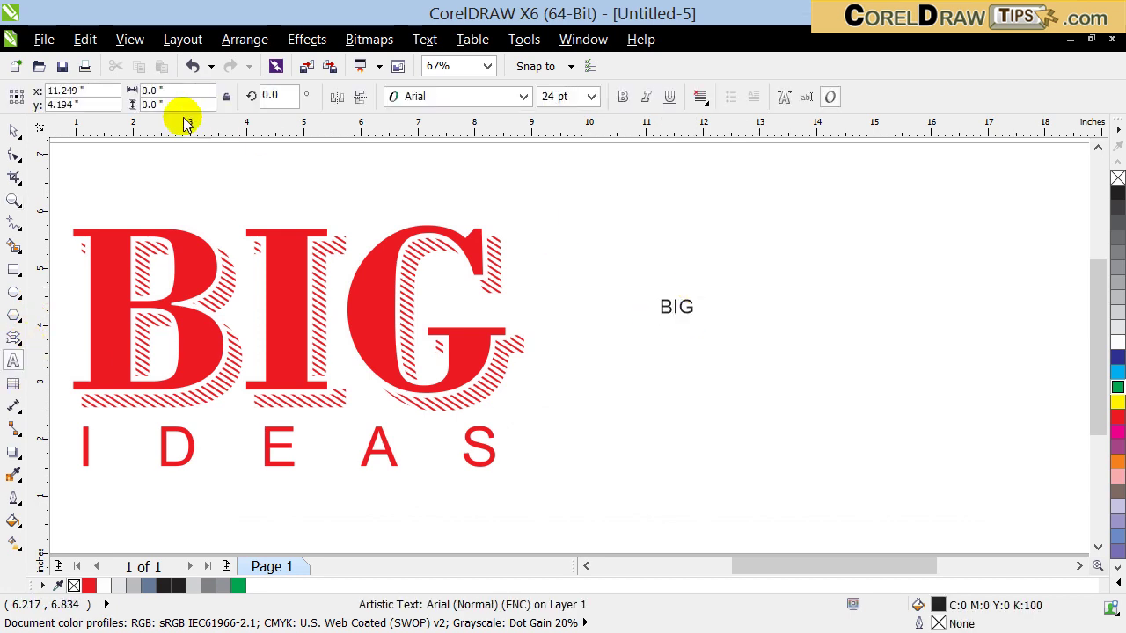
- Enlarge the new BIG text to about 6.9 by 3.1 inches and position it beside the finished design
left_click(13, 131)
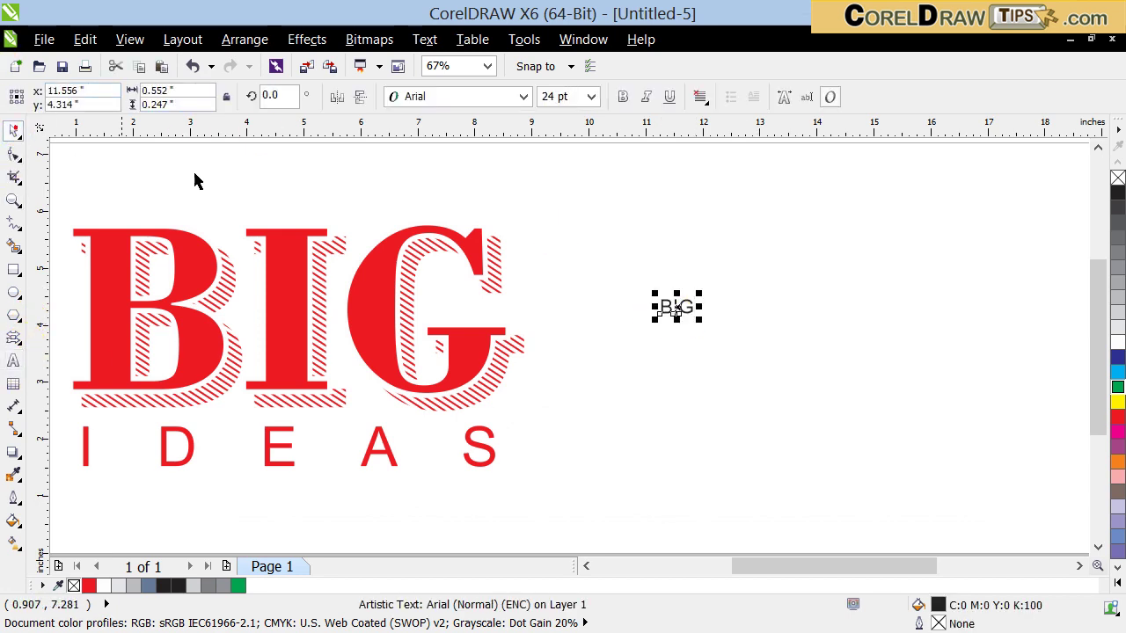
left_click_drag(700, 320, 922, 419)
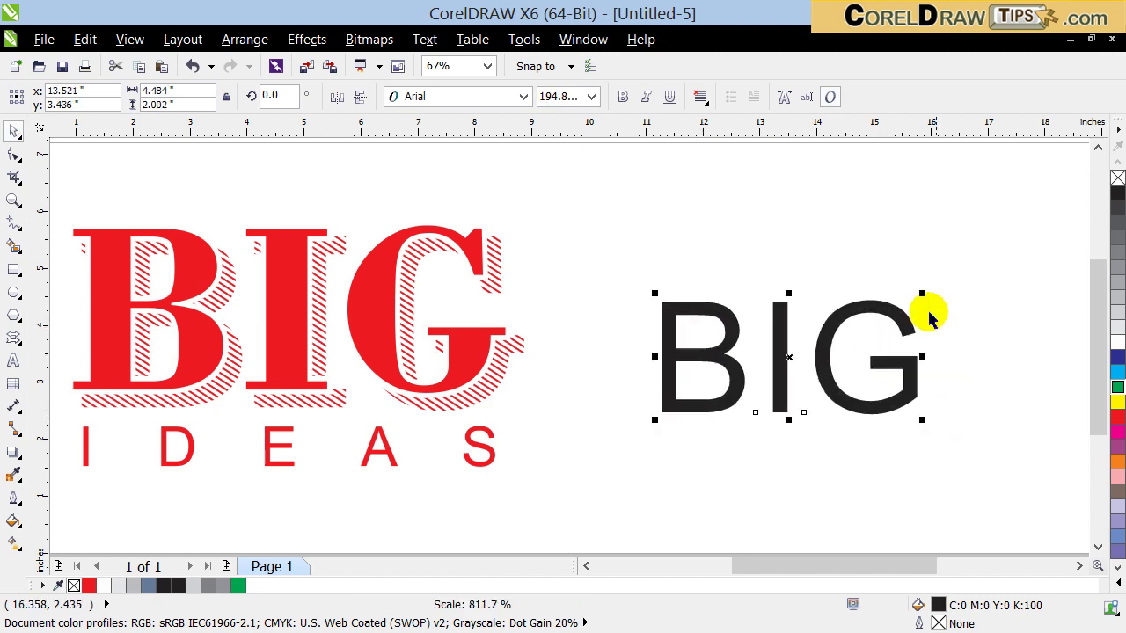
left_click_drag(931, 299, 958, 223)
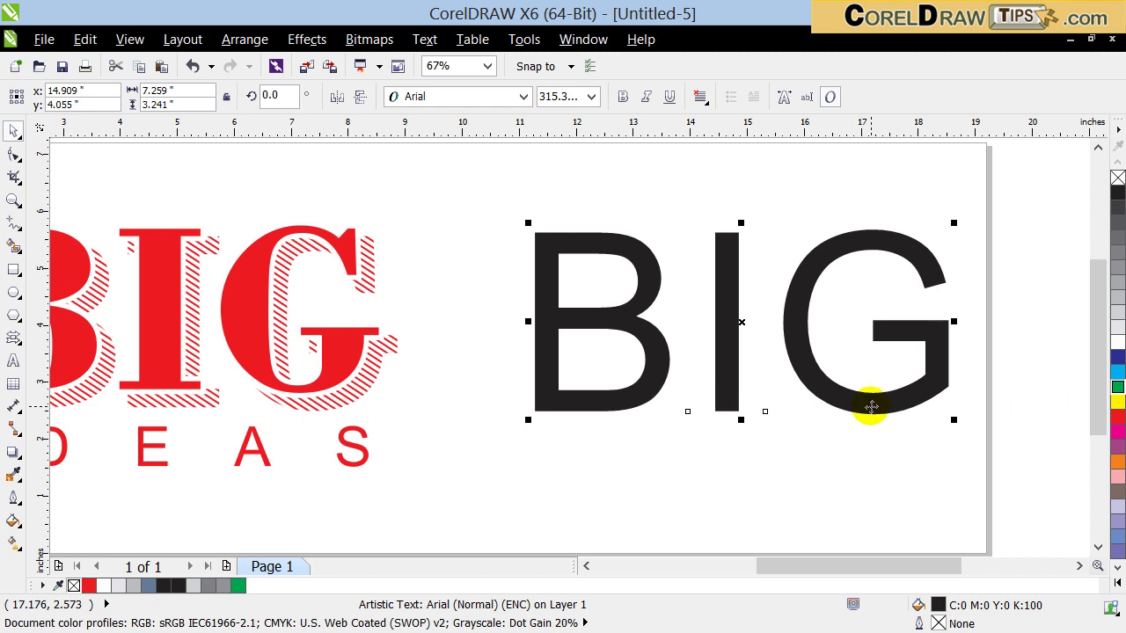
left_click_drag(870, 406, 836, 398)
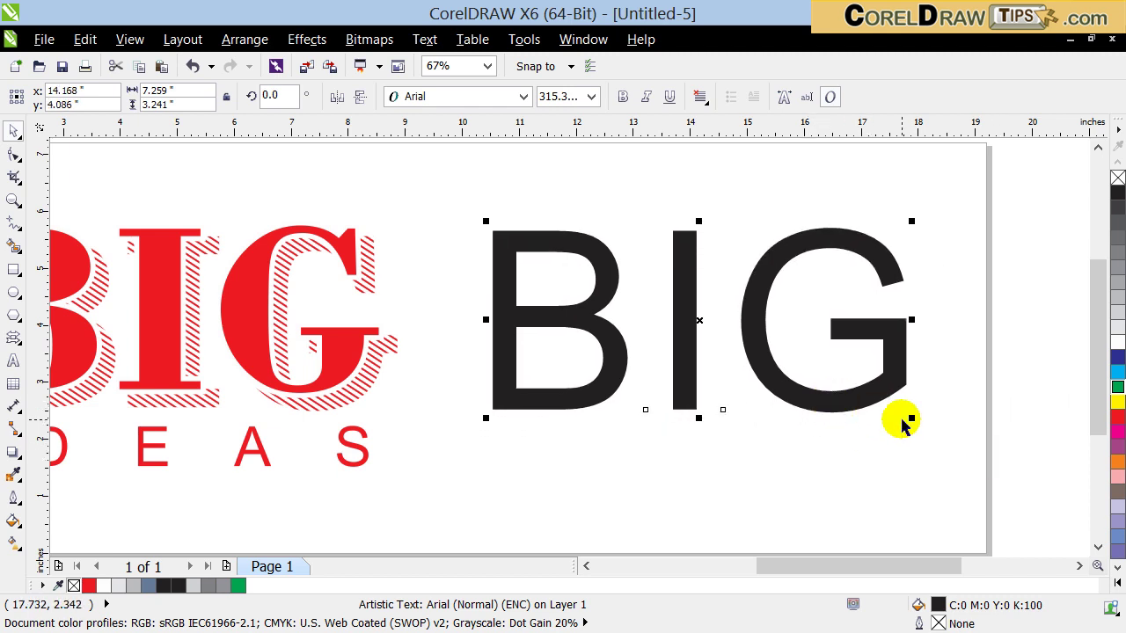
left_click_drag(913, 417, 892, 409)
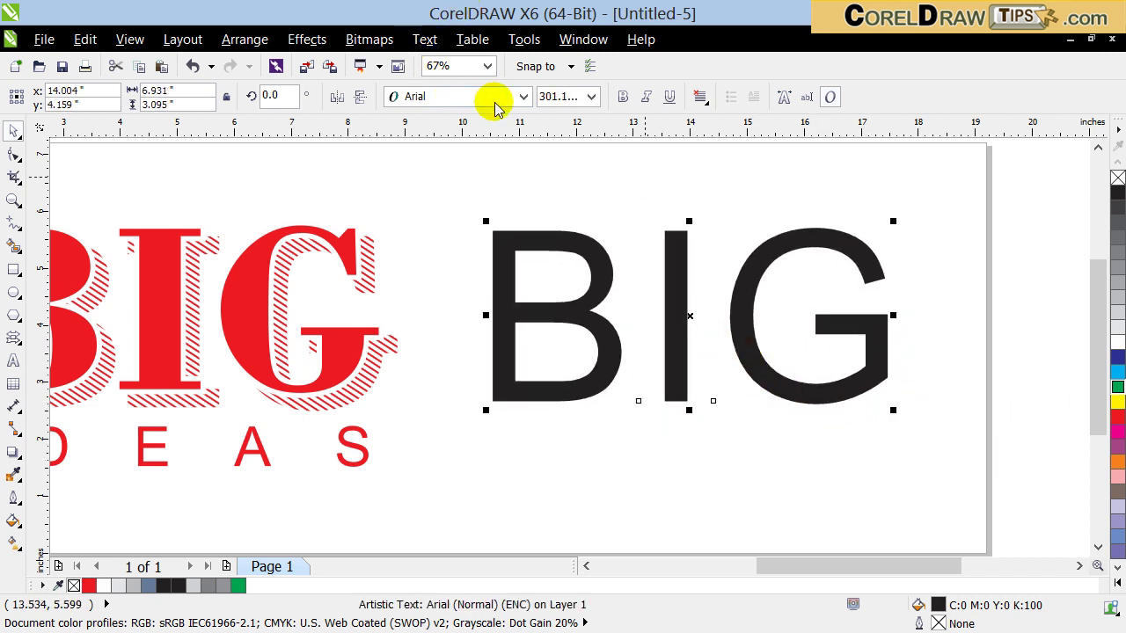
- Set the new BIG text in bold Georgia
left_click(522, 97)
left_click(506, 132)
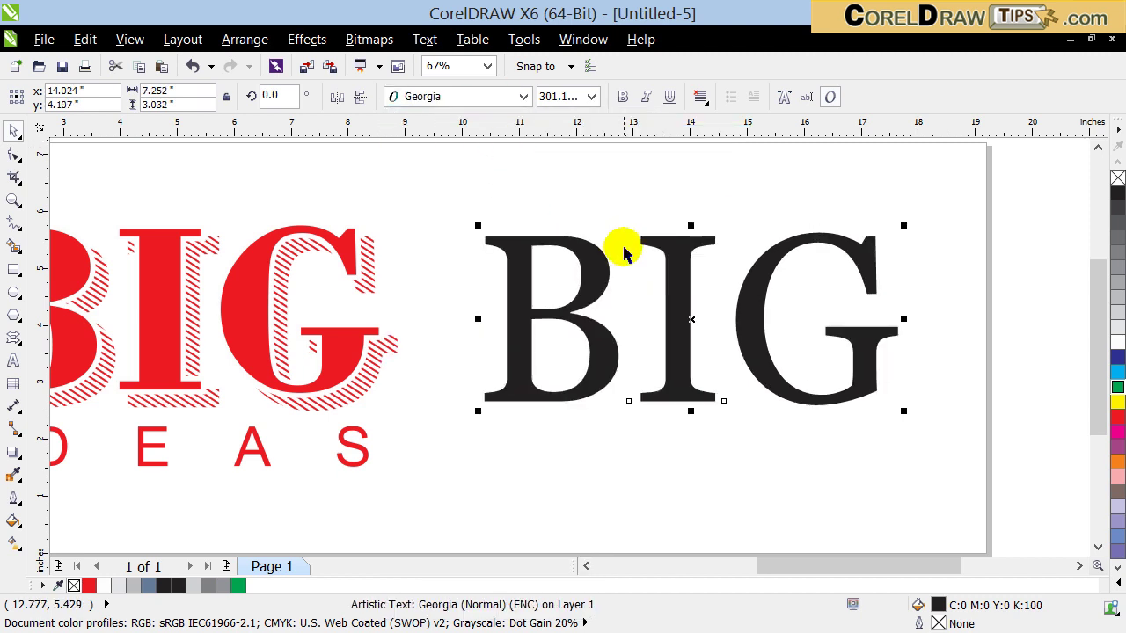
left_click(625, 99)
- Scale the new BIG text down to about 7.9 by 2.9 inches and fill it red
left_click_drag(964, 412, 936, 401)
left_click_drag(863, 565, 854, 600)
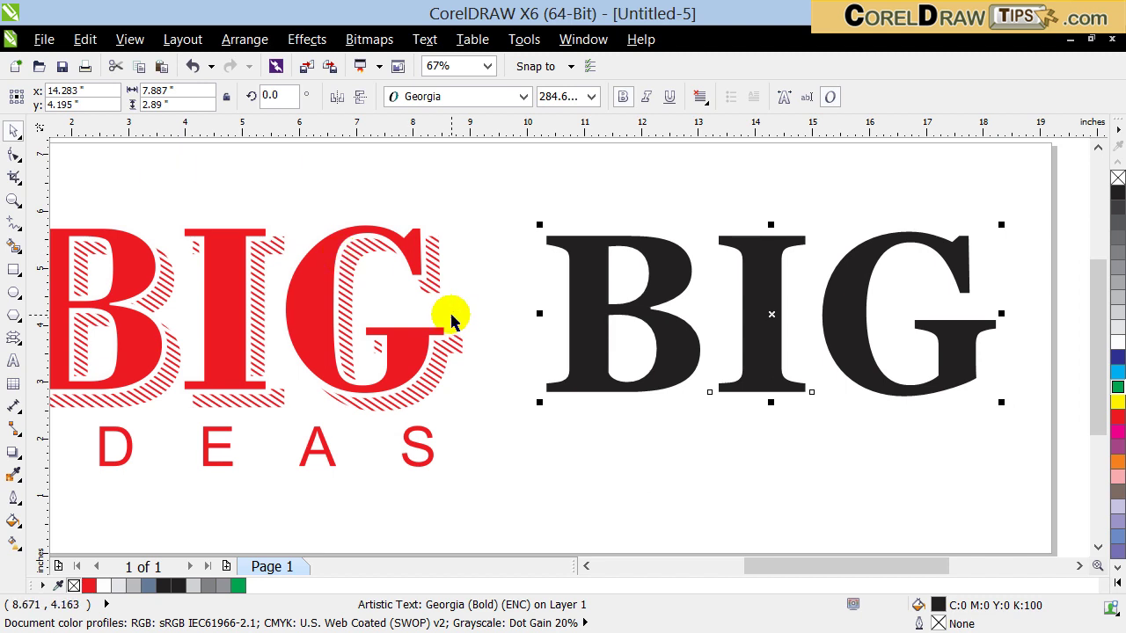
left_click(1118, 417)
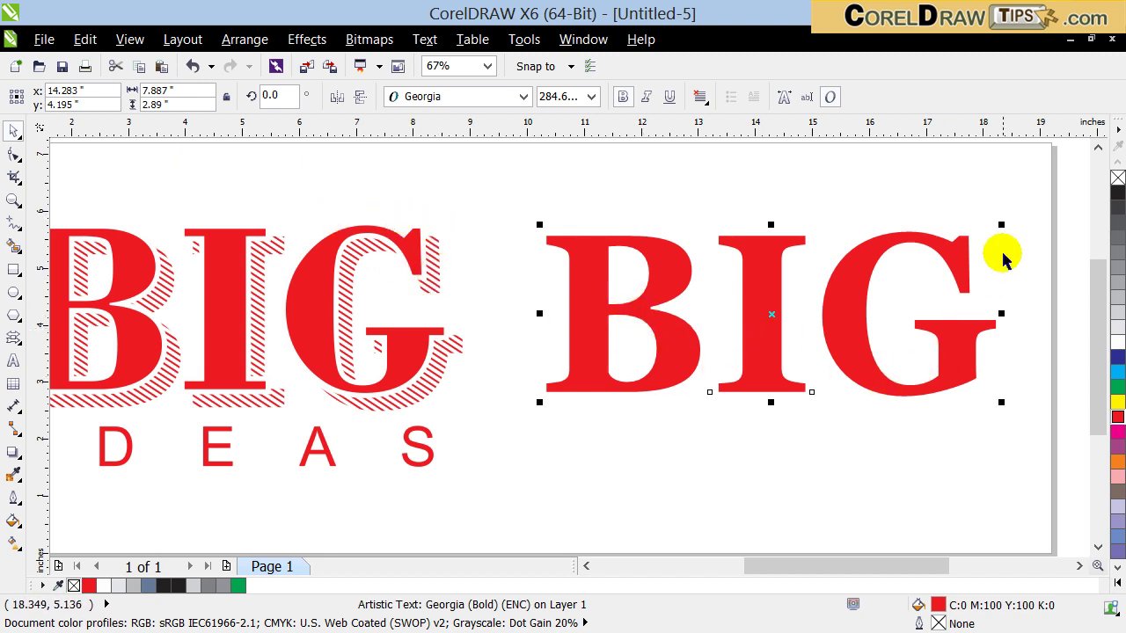
- Give the new BIG text a black 5.0 mm outline set behind the fill and scaling with the object
right_click(1118, 192)
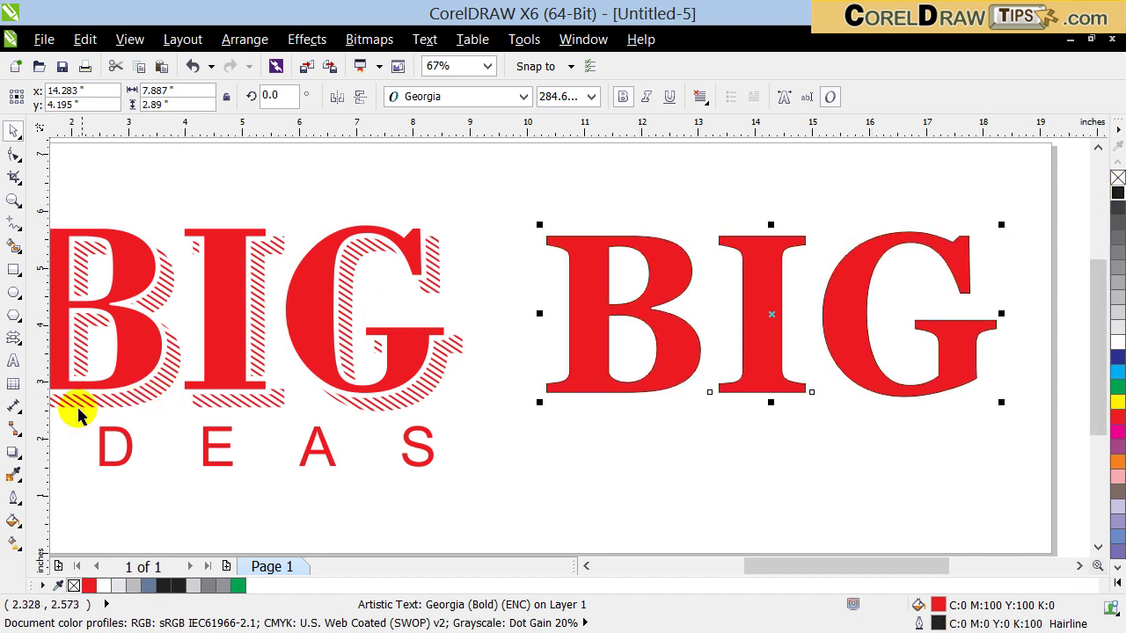
left_click(13, 499)
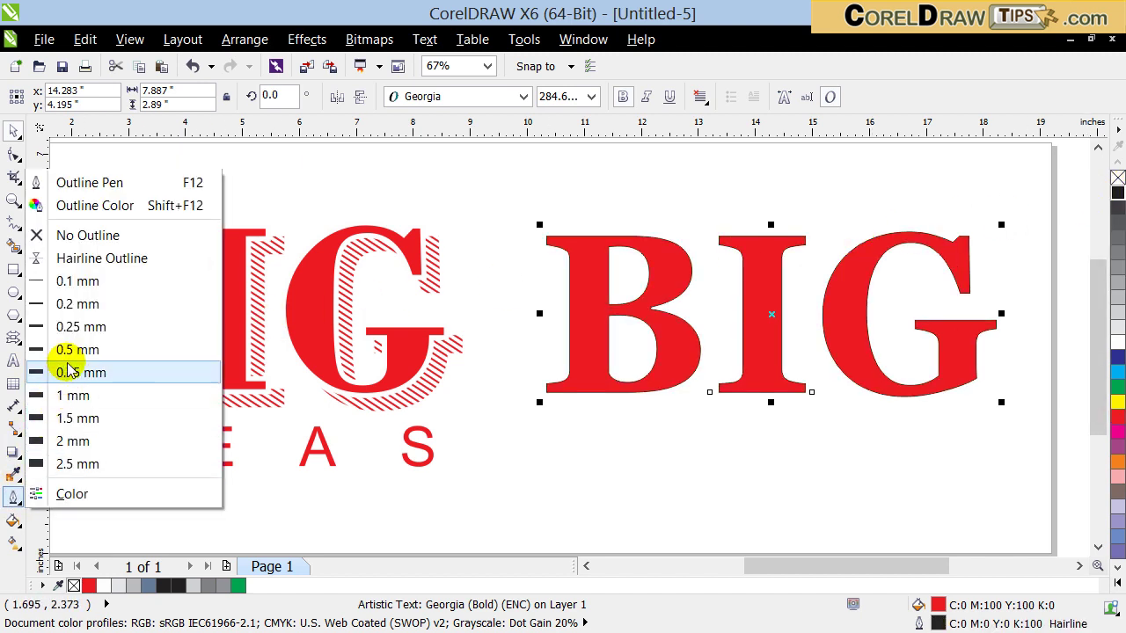
left_click(111, 182)
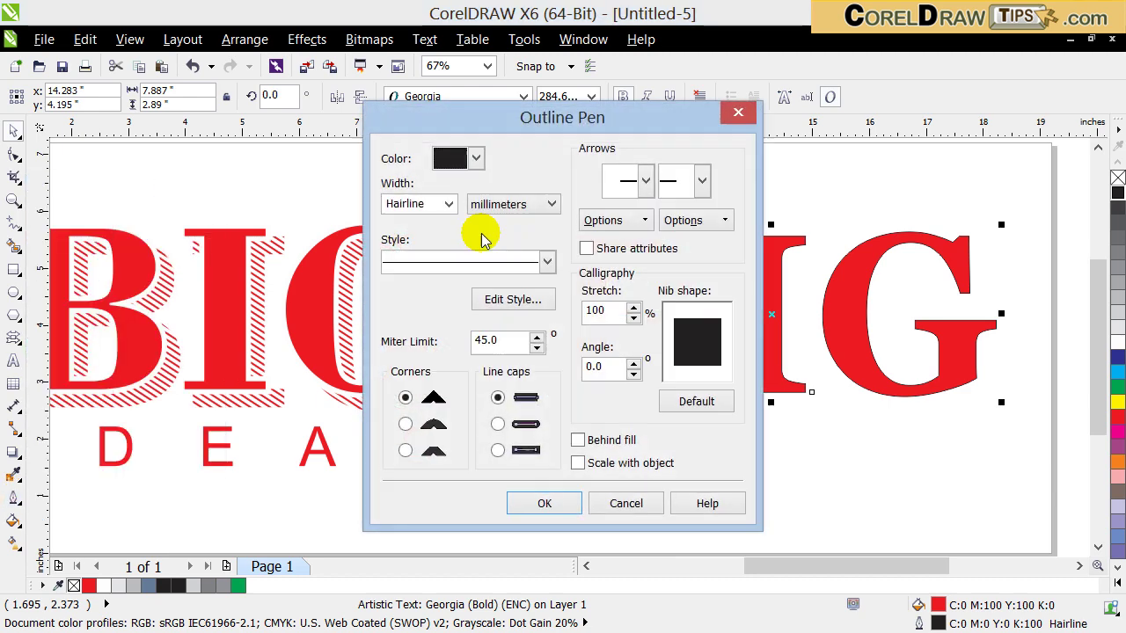
left_click(447, 204)
left_click(419, 410)
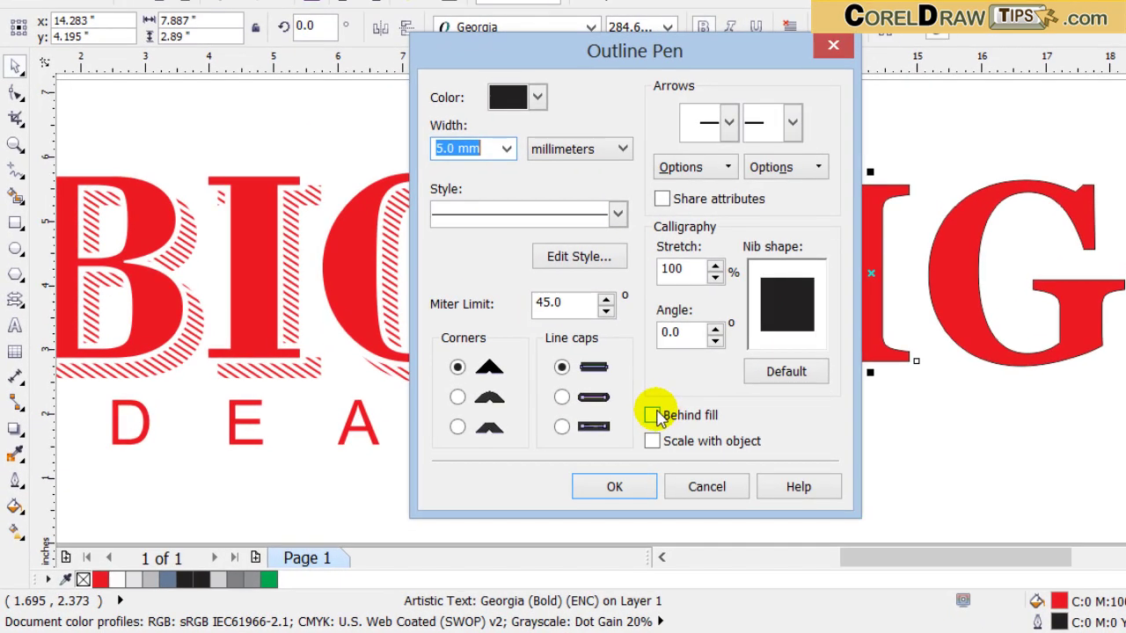
left_click(655, 416)
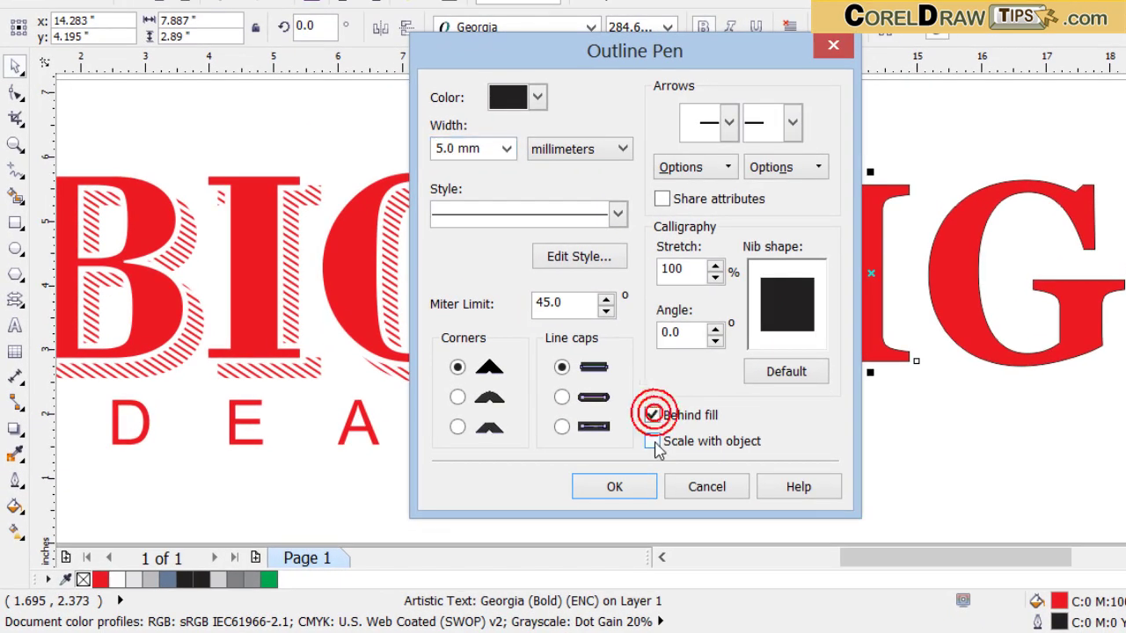
left_click(654, 443)
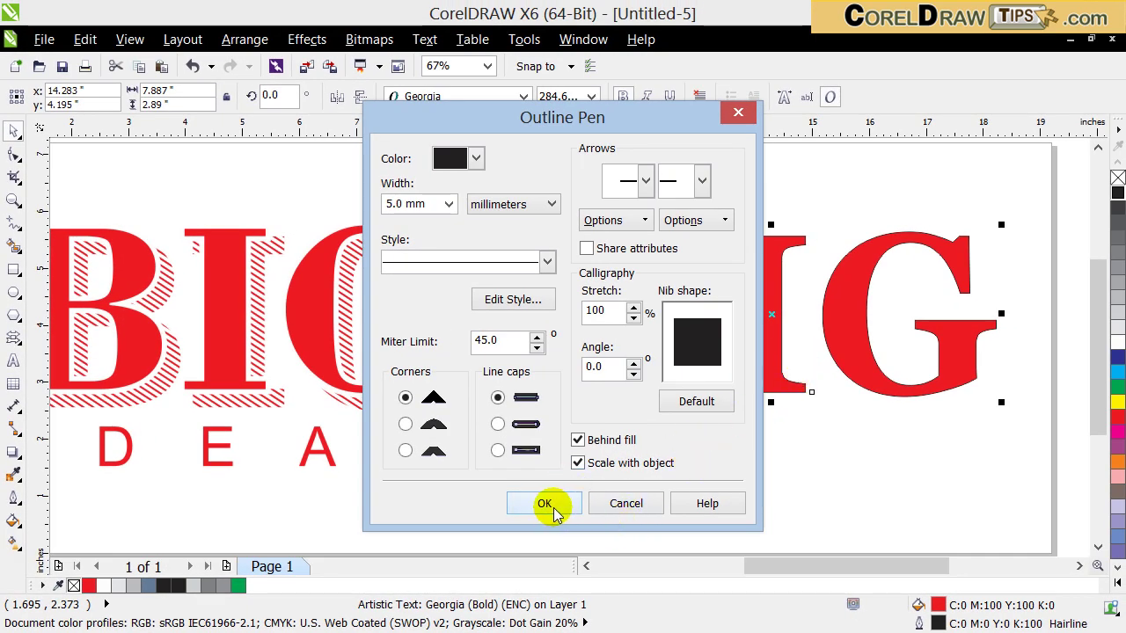
left_click(544, 504)
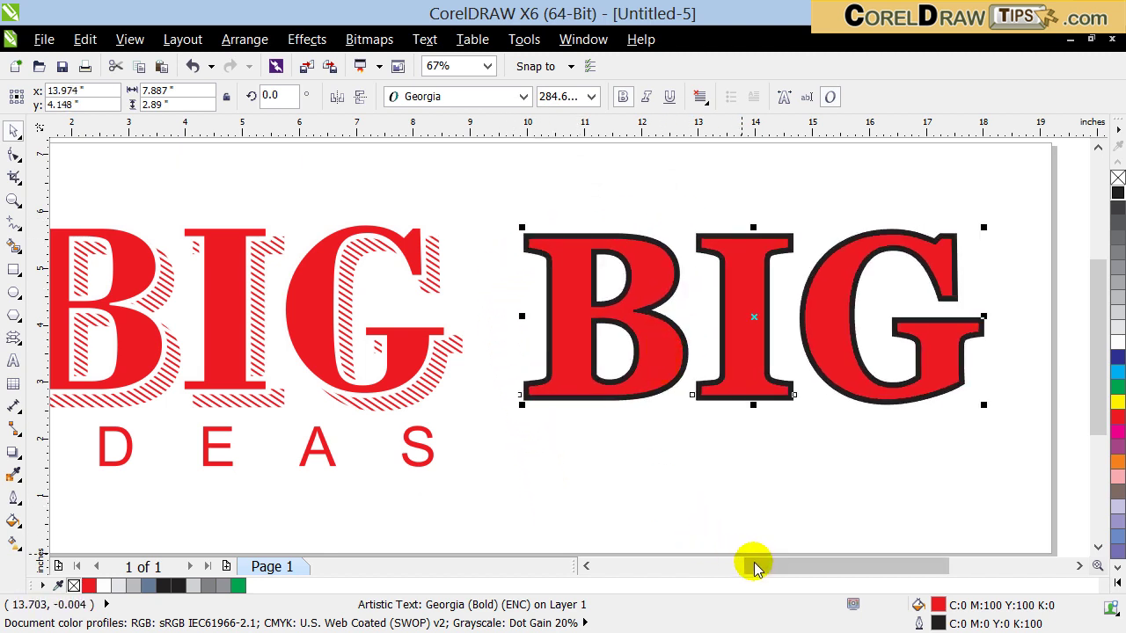
- Convert the new BIG text's outline to an object and check the separated contours in wireframe view before restoring the full-color view
mouse_move(758, 569)
left_mouse_down()
mouse_move(746, 576)
mouse_move(756, 568)
left_mouse_up()
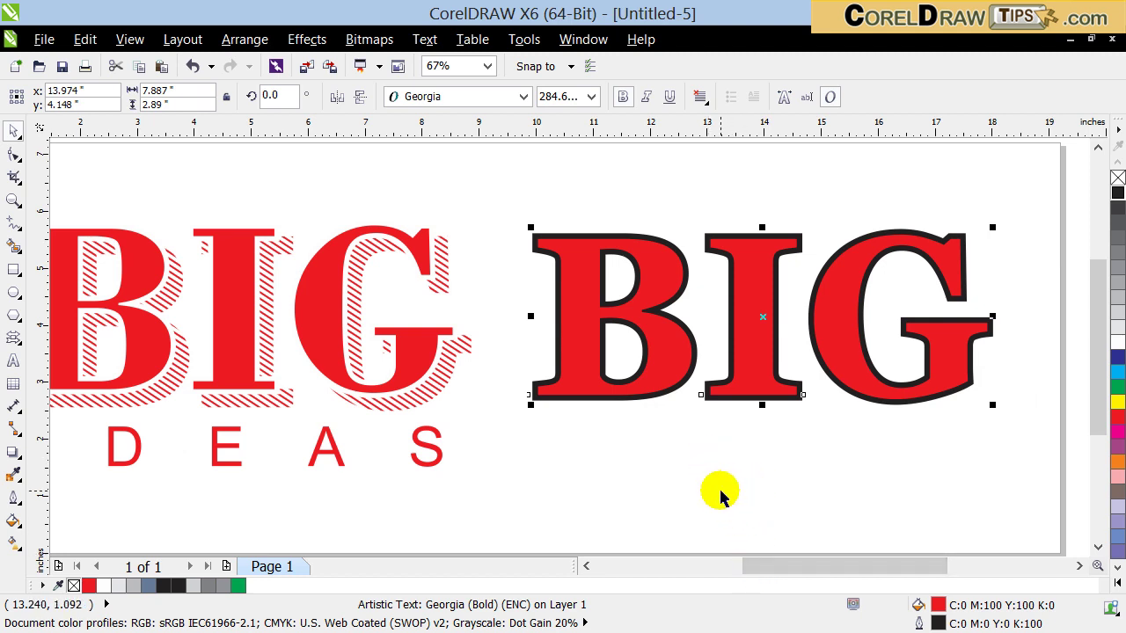
left_click(238, 44)
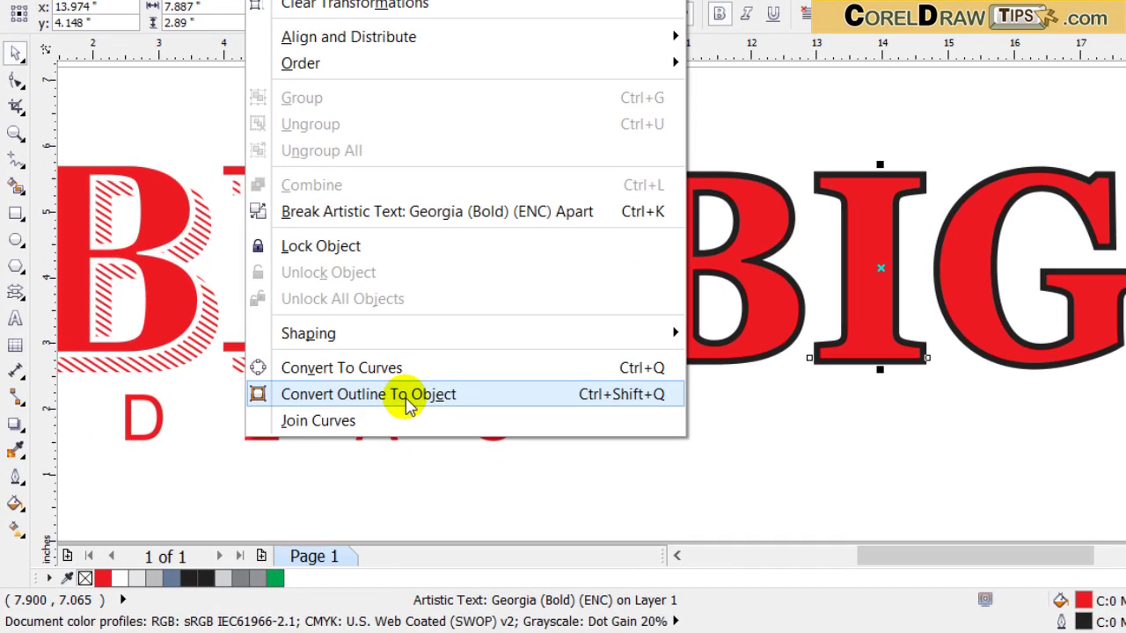
left_click(407, 396)
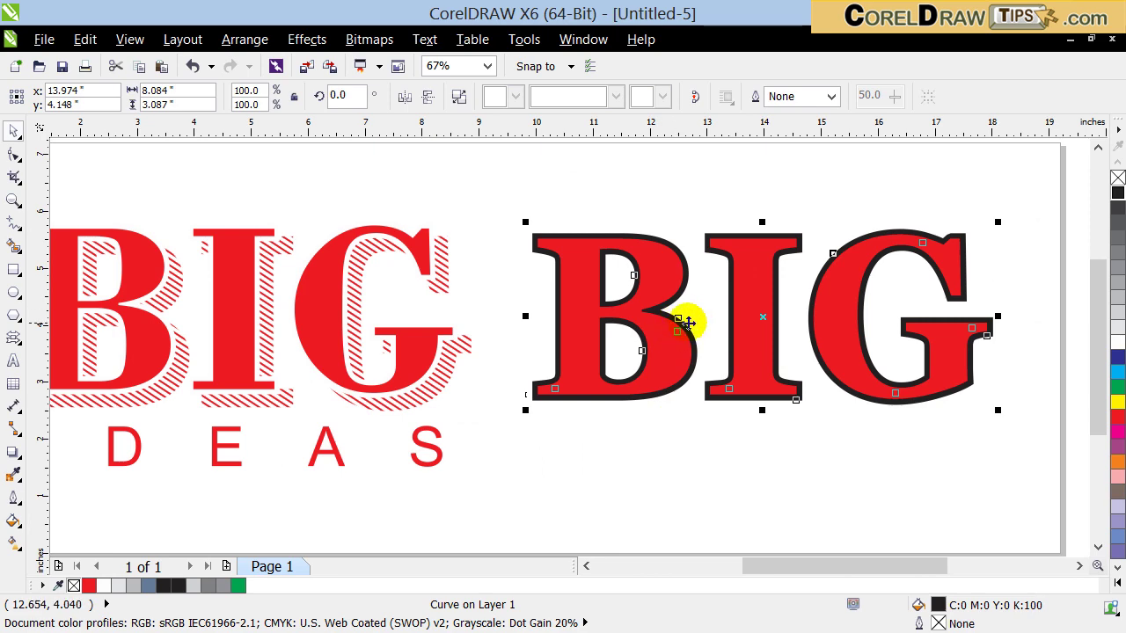
left_click(803, 485)
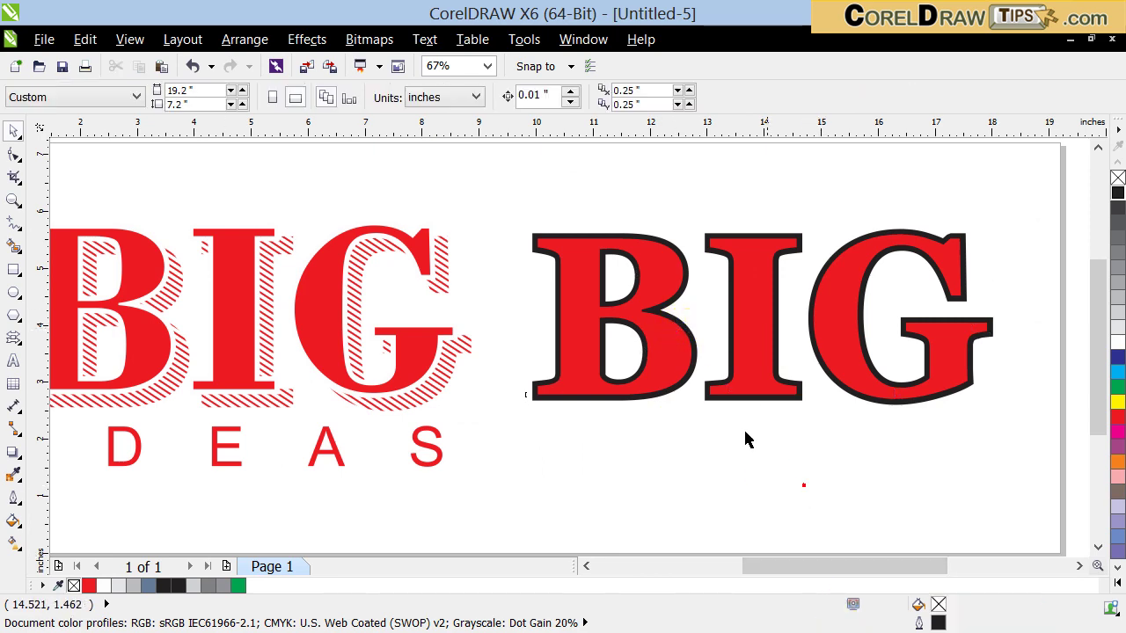
left_click(129, 40)
left_click(169, 83)
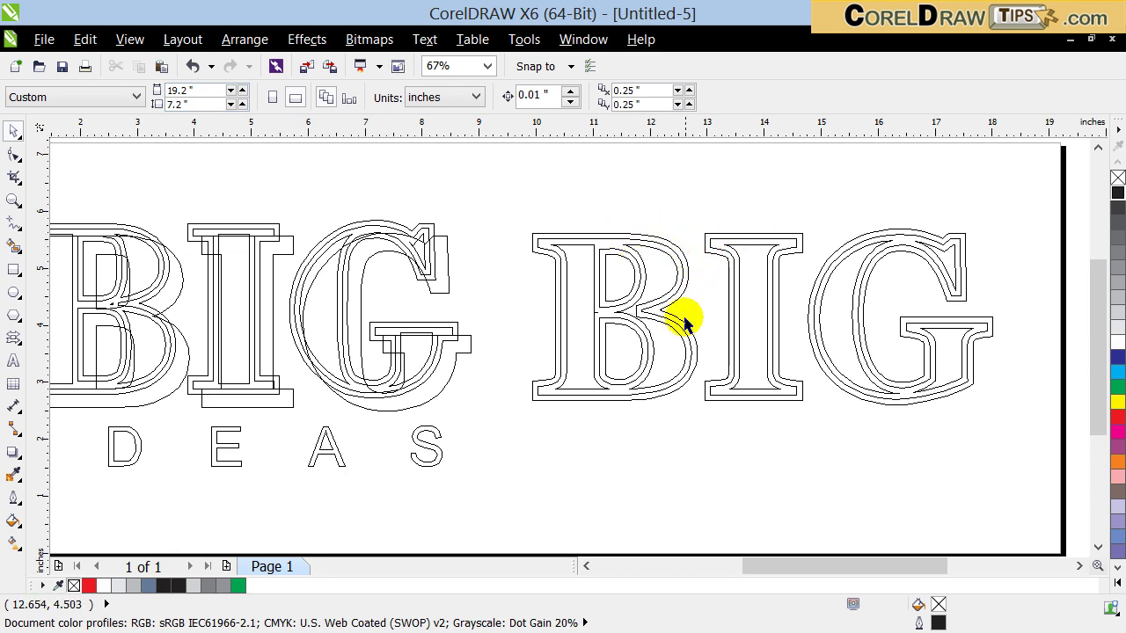
left_click(130, 39)
left_click(198, 153)
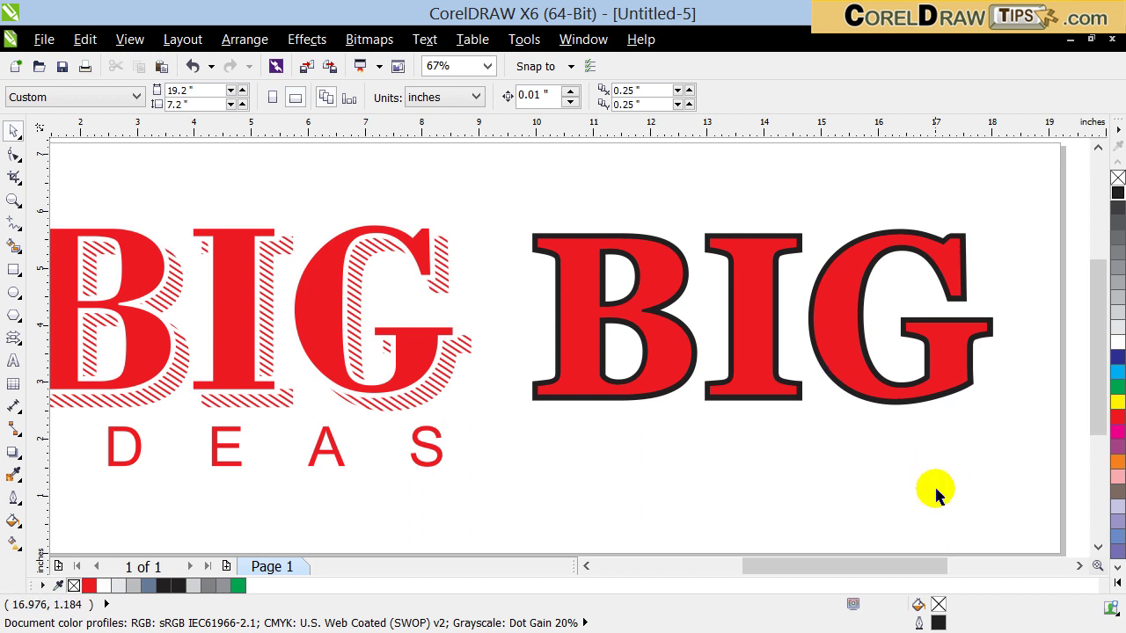
left_click_drag(930, 573, 938, 573)
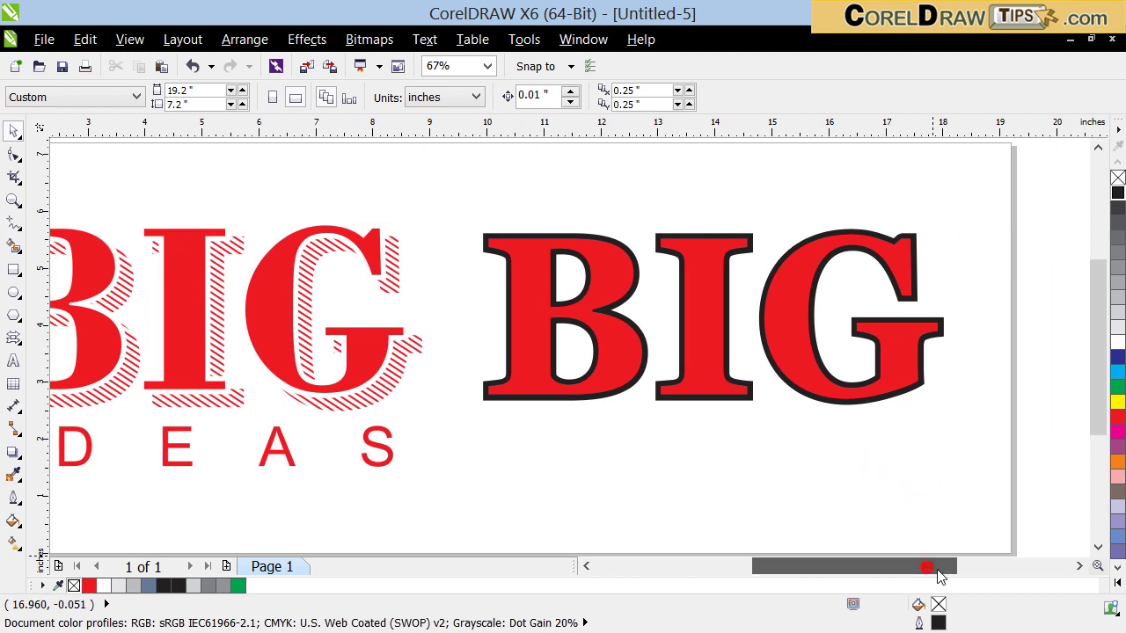
left_click(621, 396)
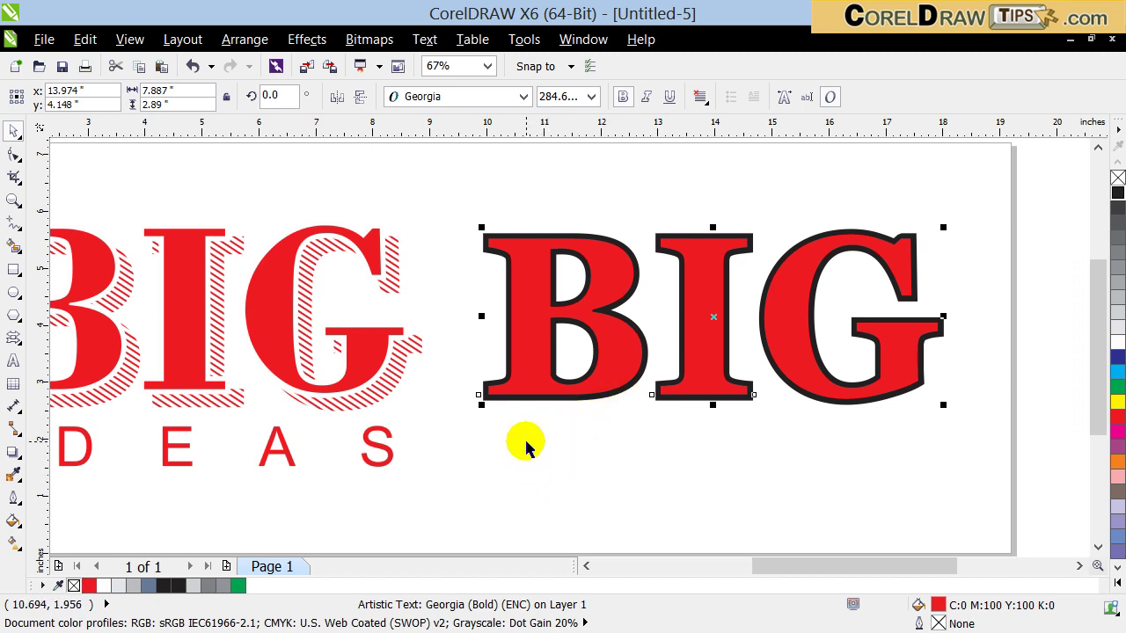
key("KP_Add")
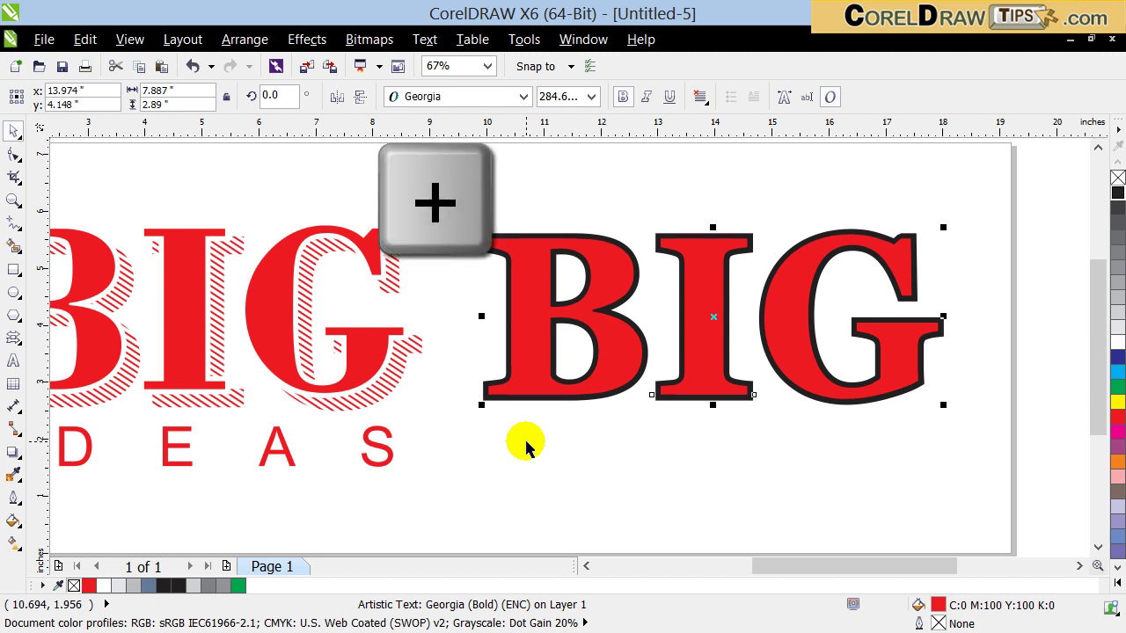
left_click_drag(716, 315, 730, 339)
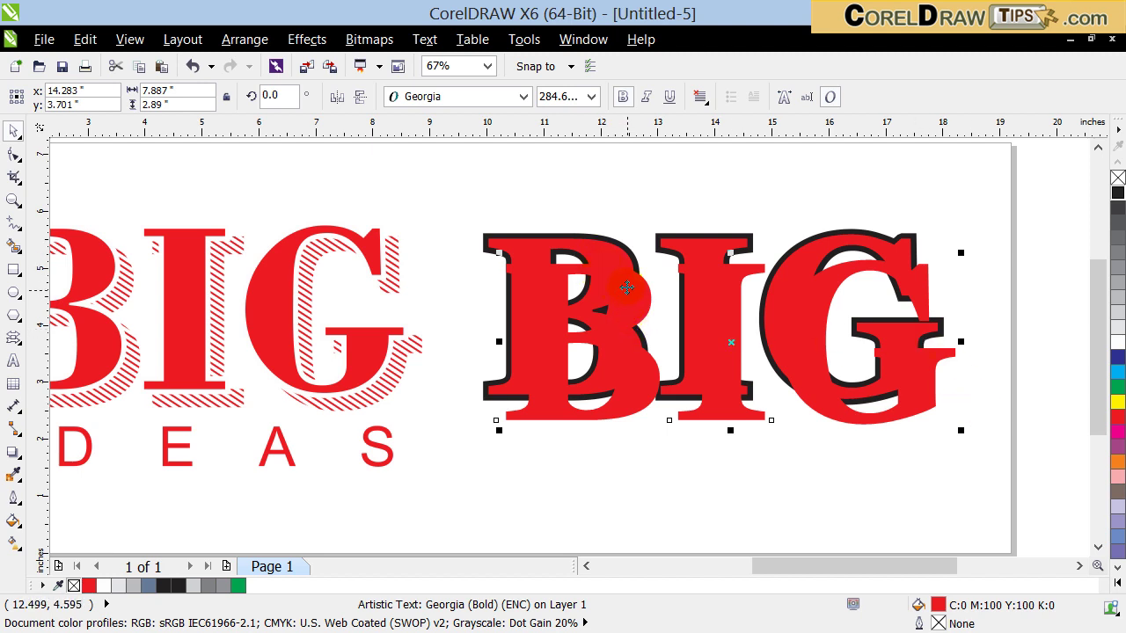
left_click(193, 67)
left_click(480, 193)
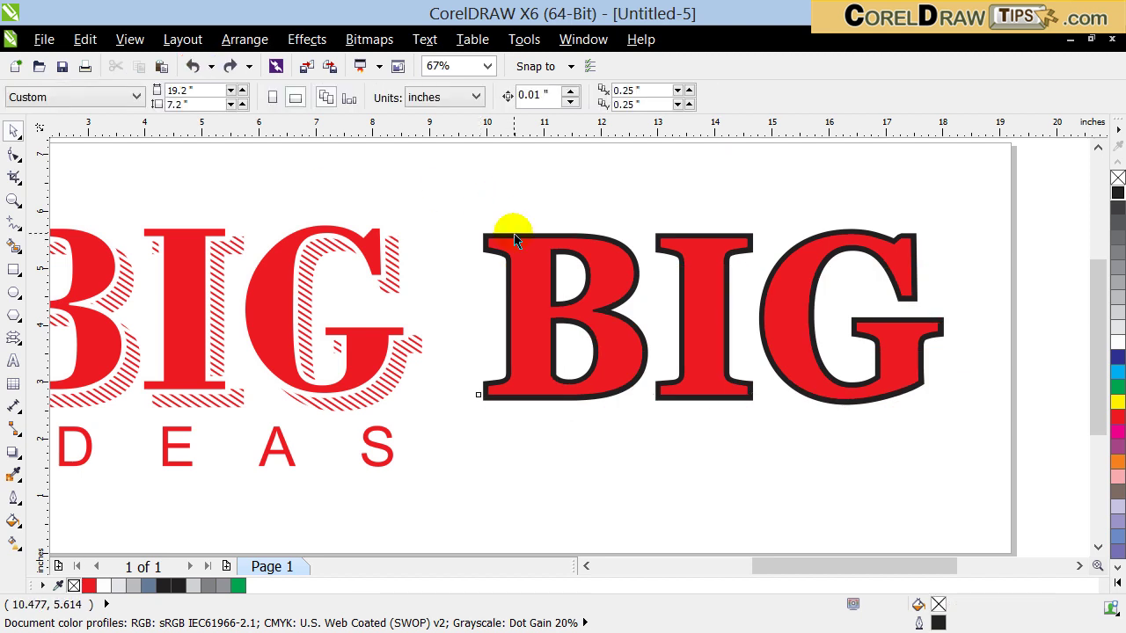
- Duplicate the black BIG outline object and offset the copy about 0.19 inches right and 0.32 inches down behind the red letters
left_click(514, 233)
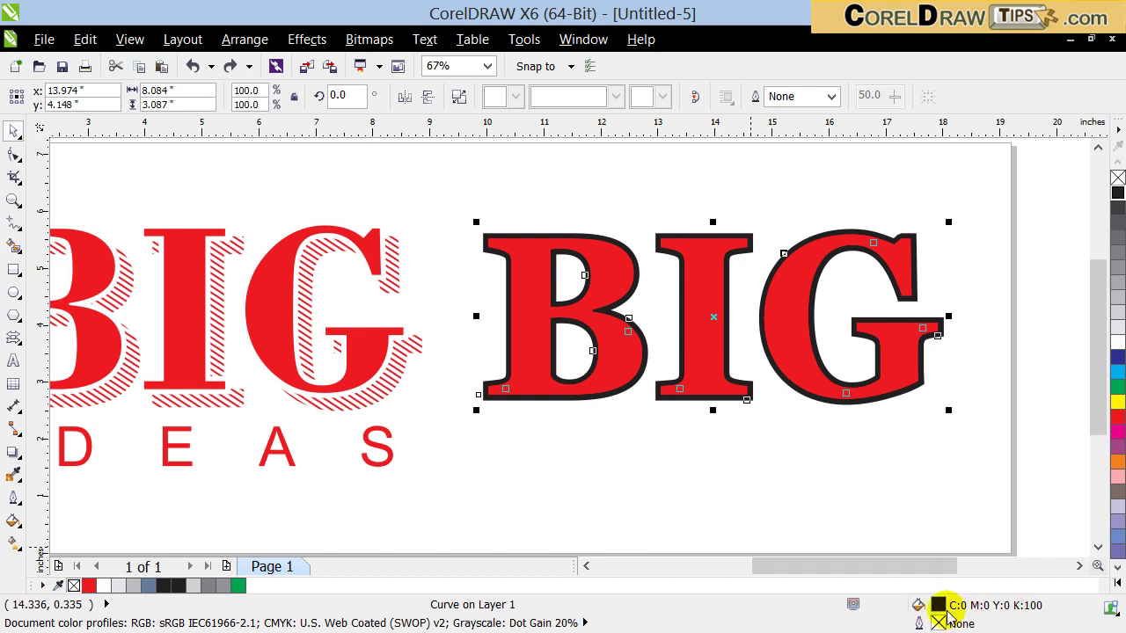
left_click(626, 349)
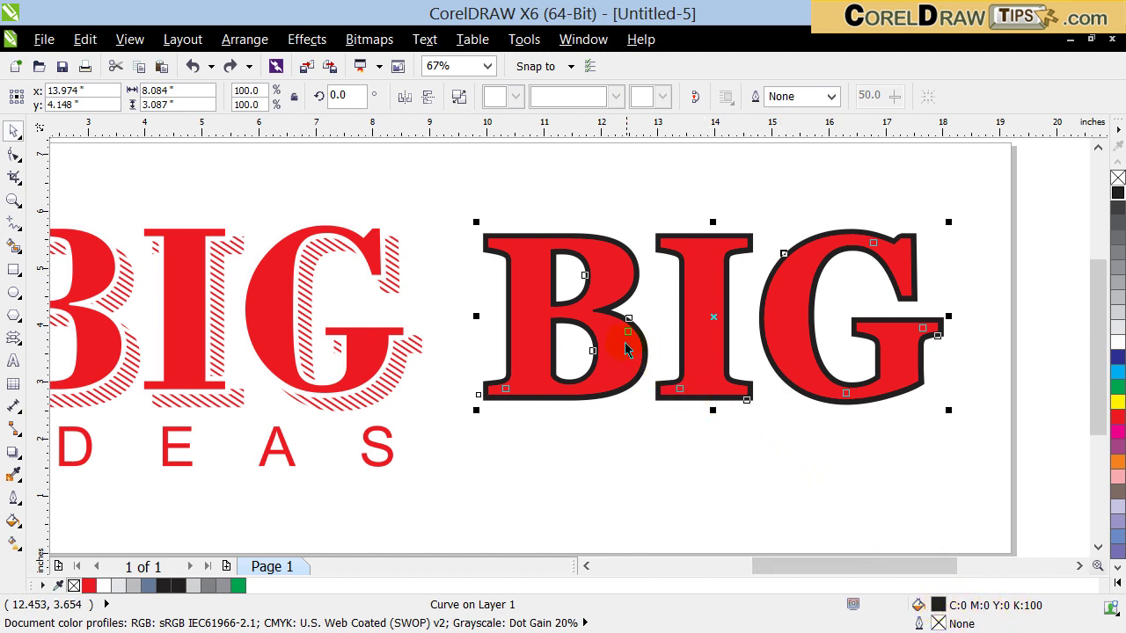
left_click(627, 316)
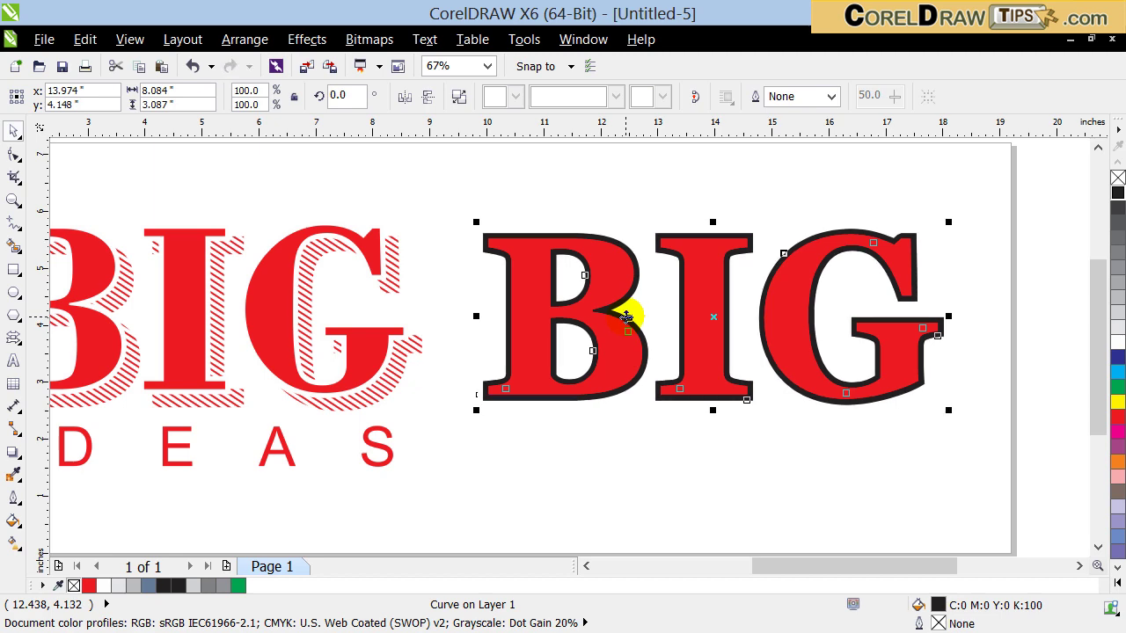
left_click(695, 316)
left_click_drag(714, 313, 724, 337)
left_click(724, 337)
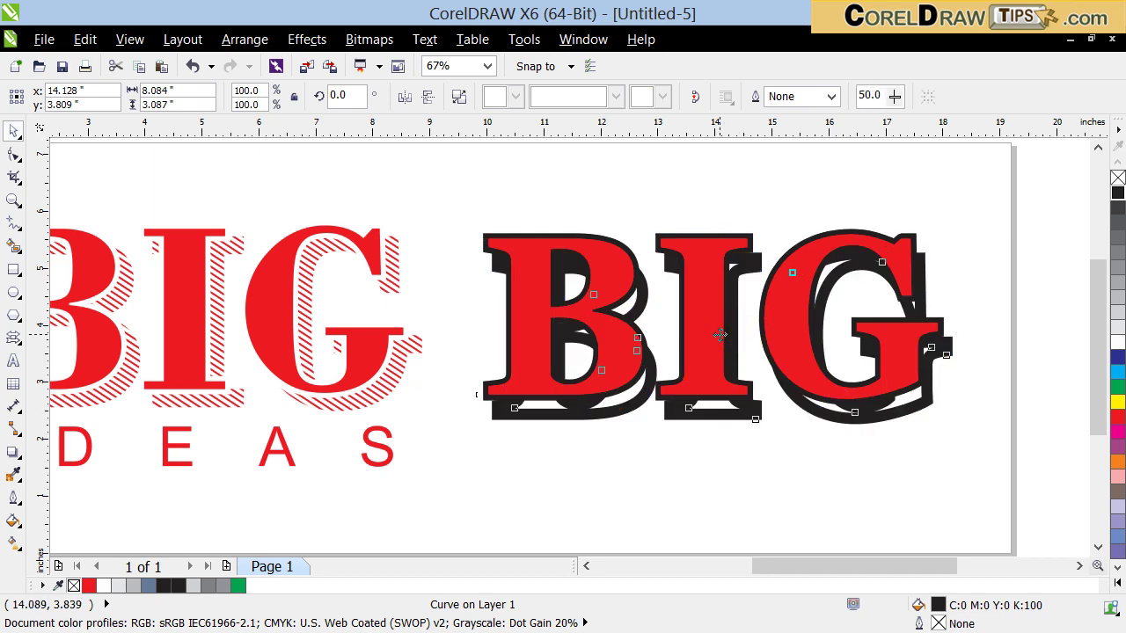
left_click_drag(724, 331, 718, 335)
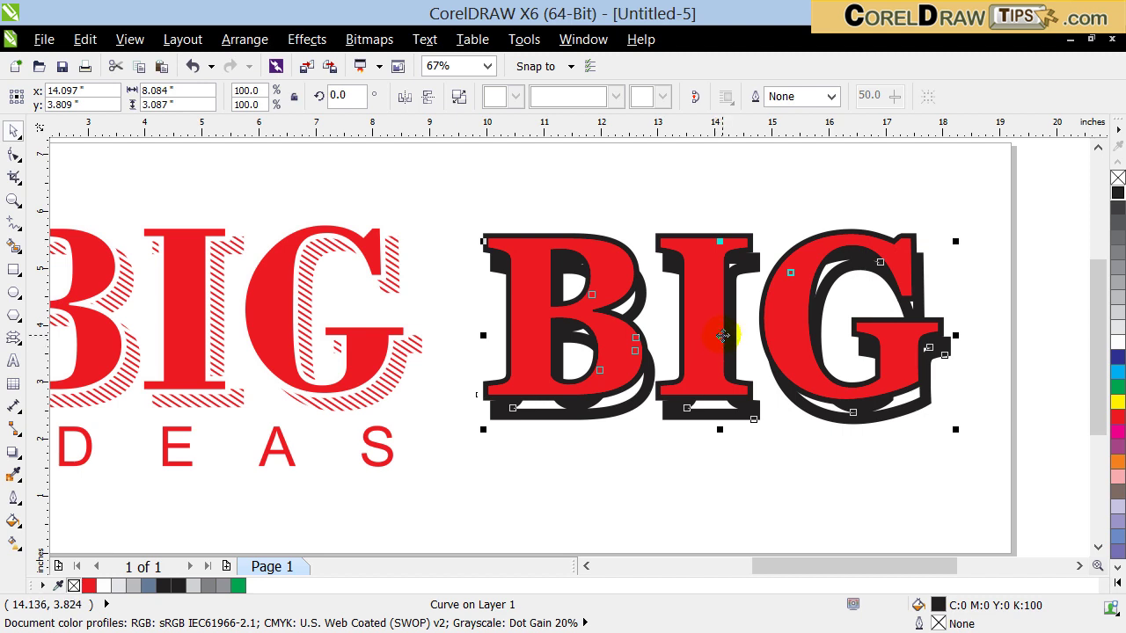
left_click(723, 335)
left_click_drag(726, 334, 727, 334)
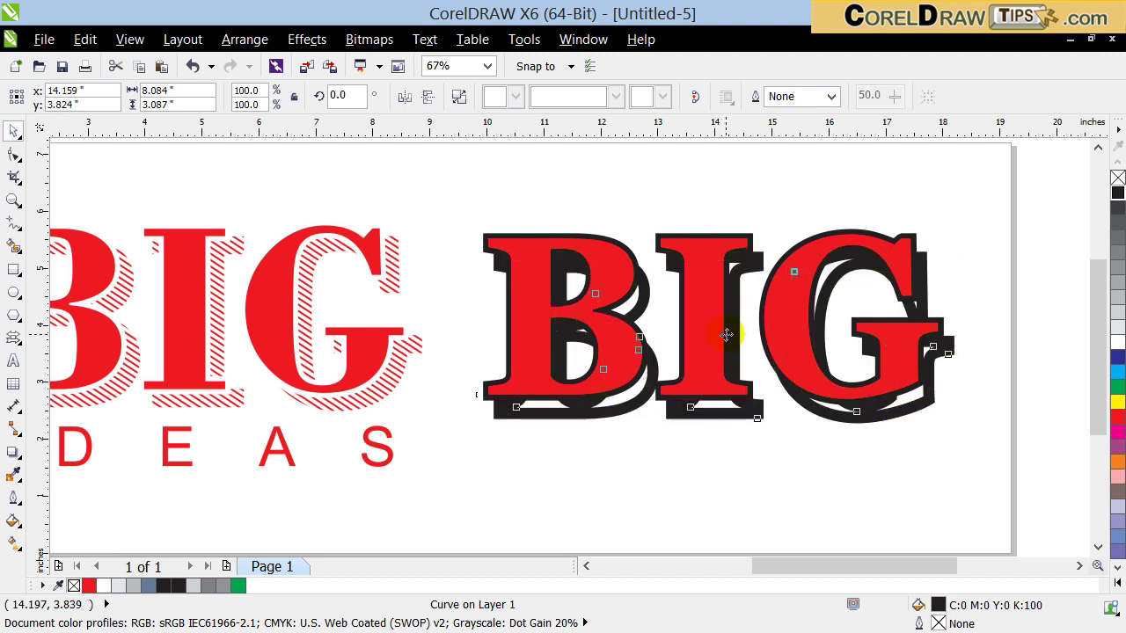
left_click(721, 503)
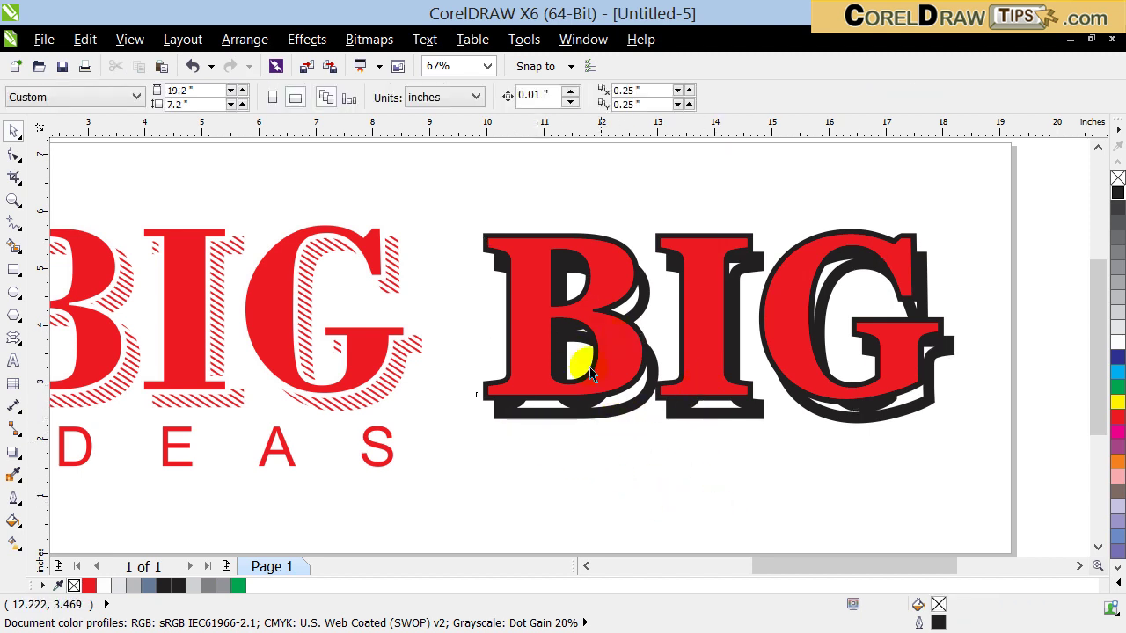
left_click(536, 315)
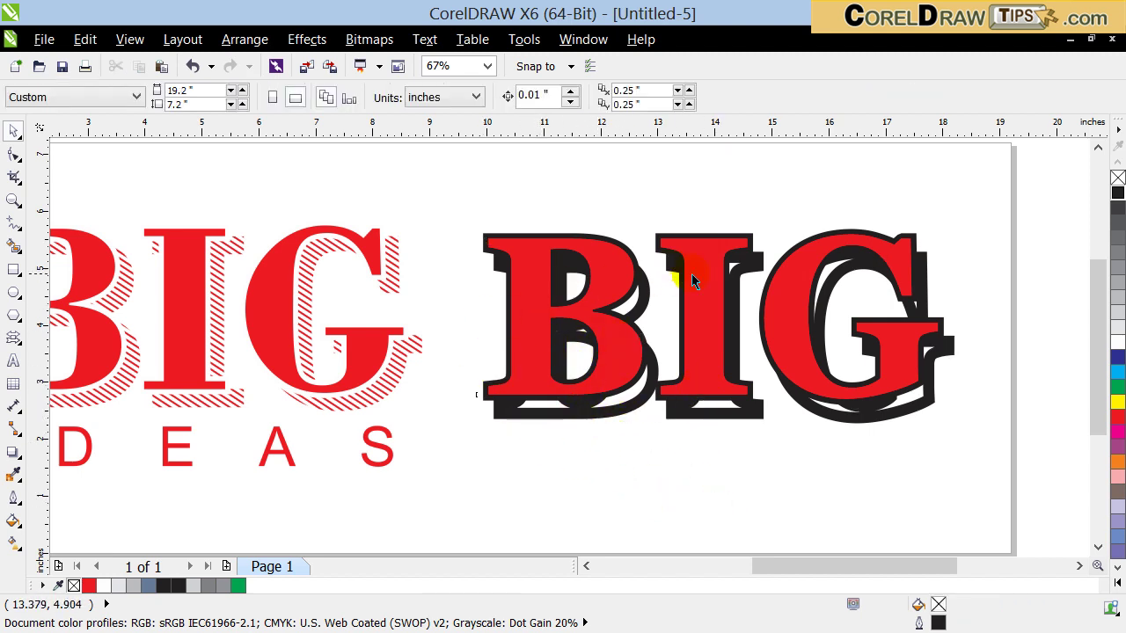
- Copy the red BIG text to the clipboard
left_click(13, 200)
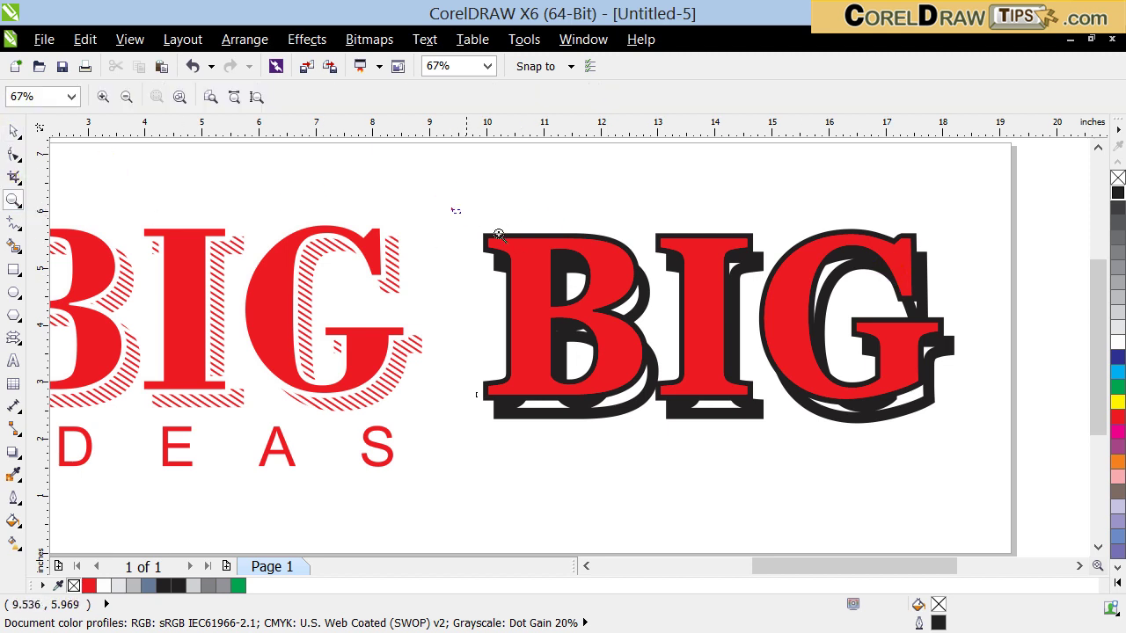
left_click_drag(1023, 454, 1023, 454)
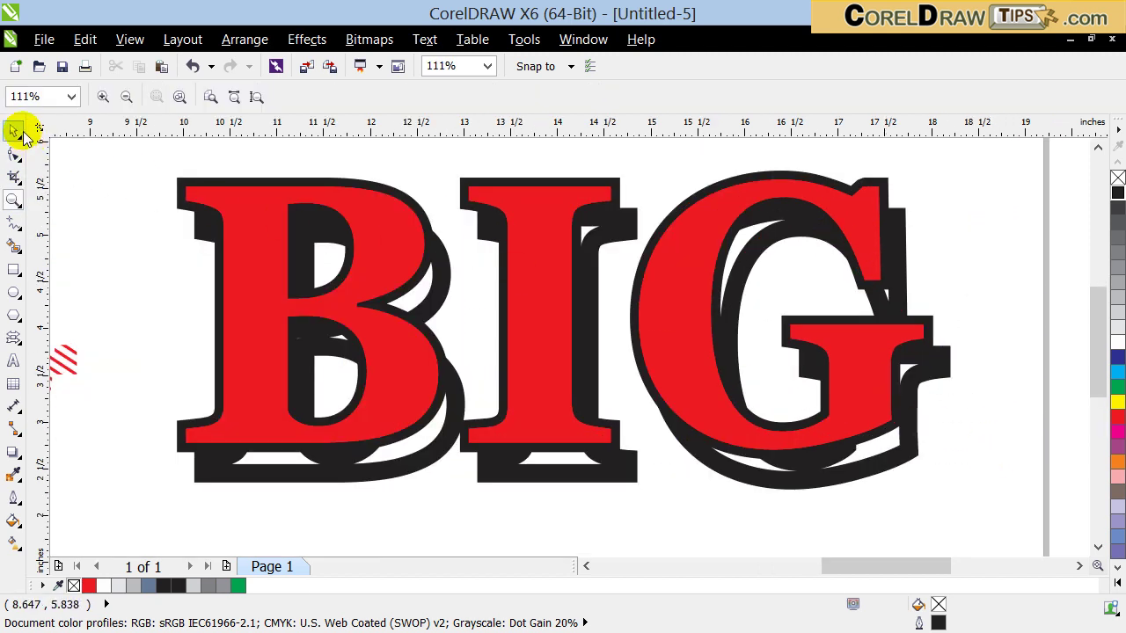
left_click(13, 131)
left_click(263, 212)
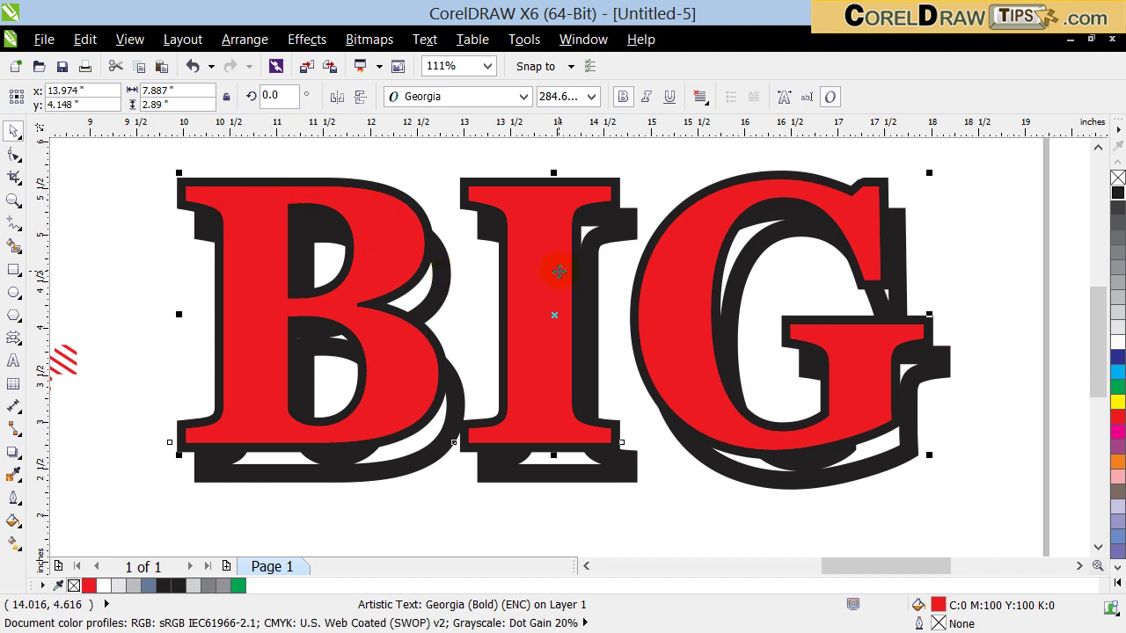
key("ctrl+c")
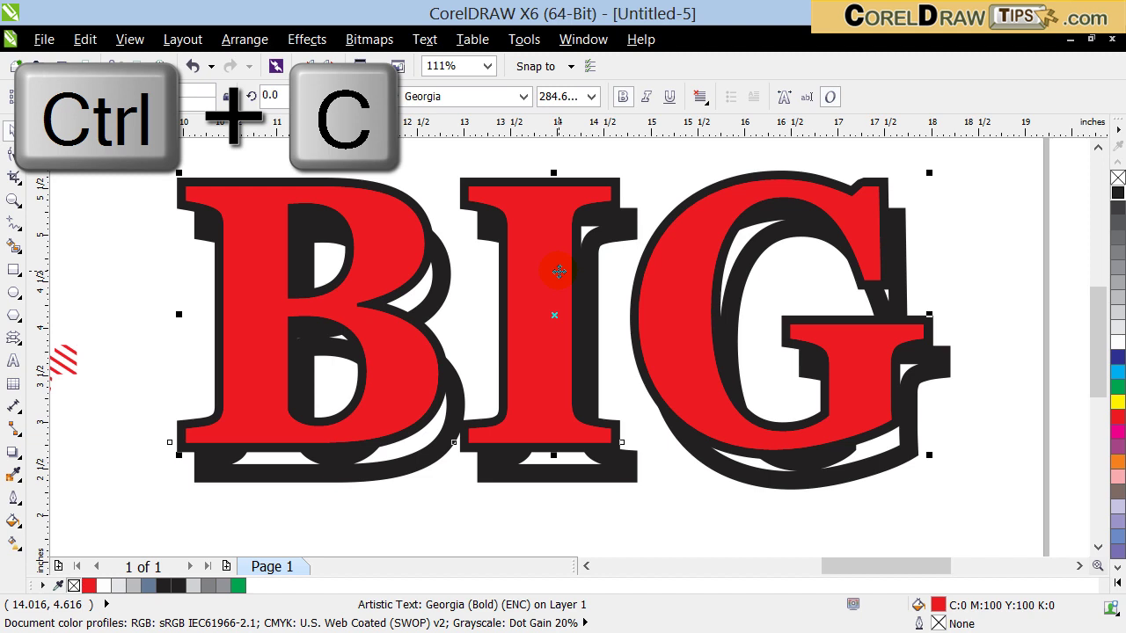
left_click(559, 272)
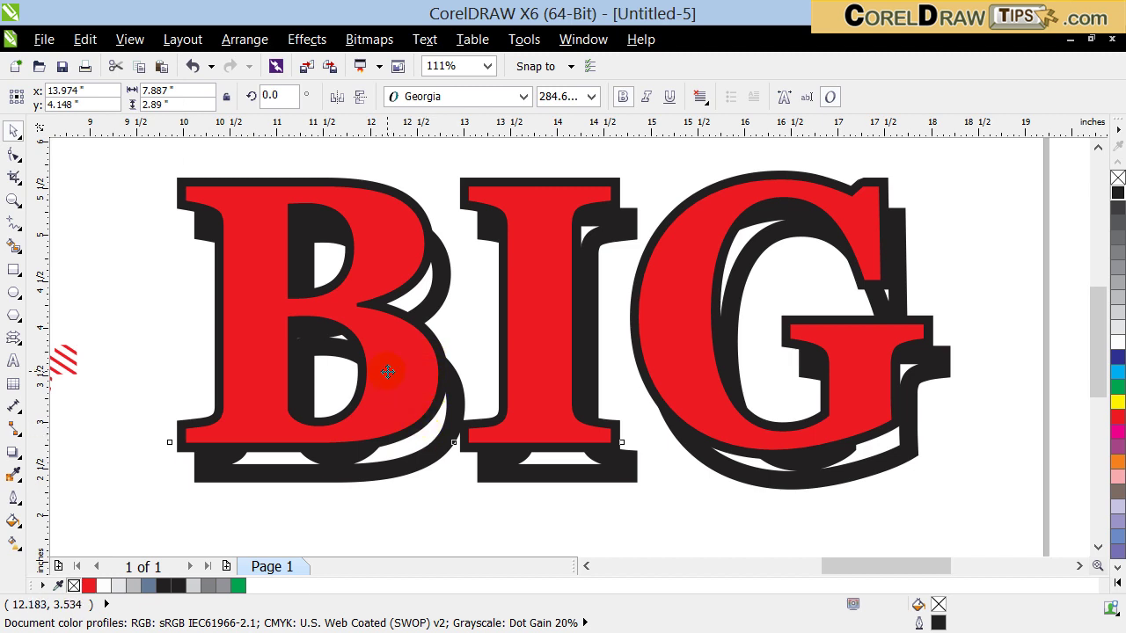
key("Delete")
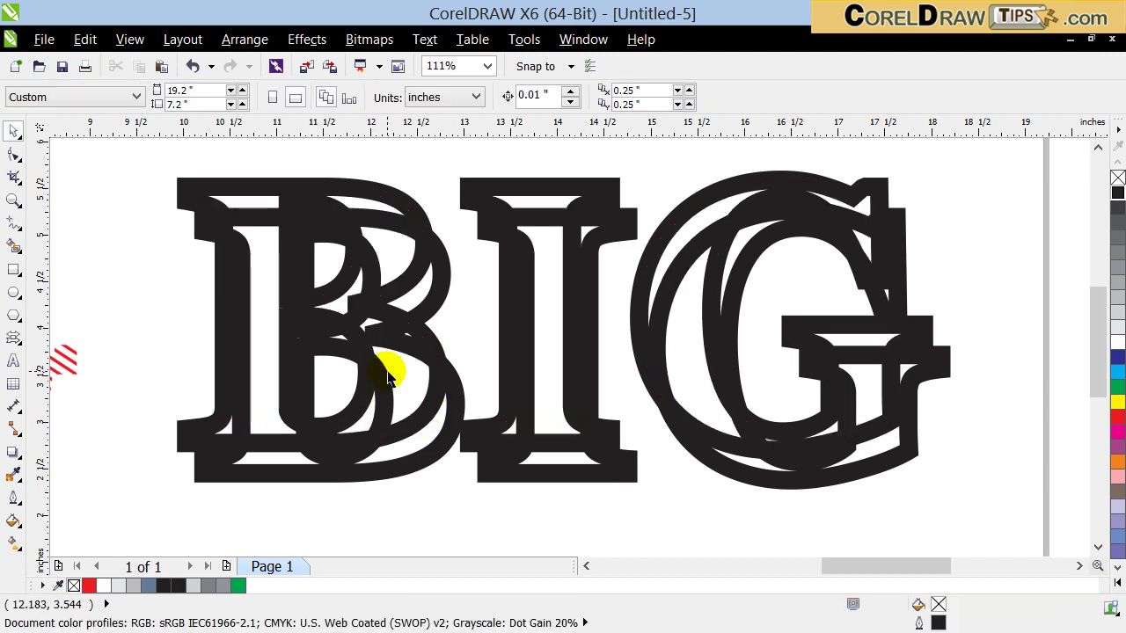
left_click(384, 195)
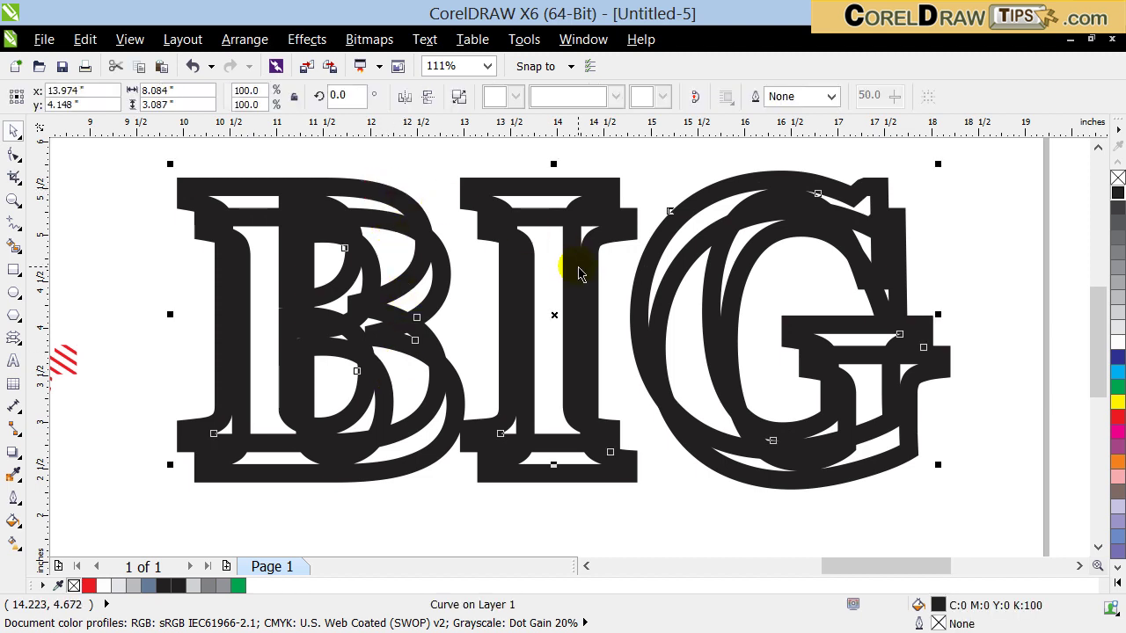
left_click(192, 66)
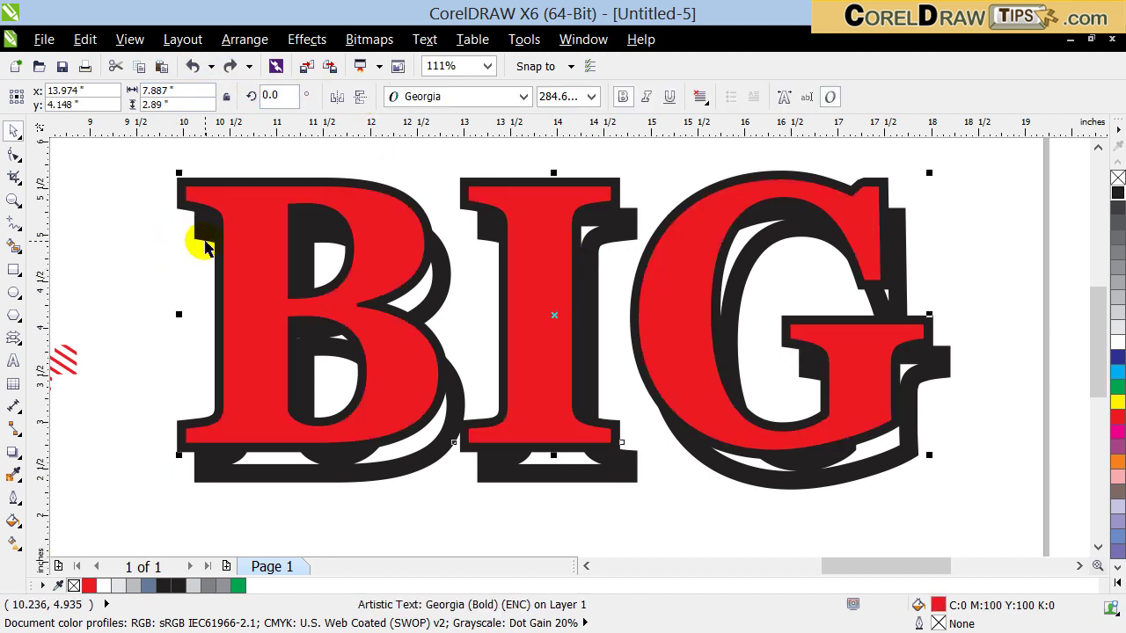
- Try moving the red BIG text and its front black outline together off the shadow copy, and undo the move
left_click(236, 179, "shift")
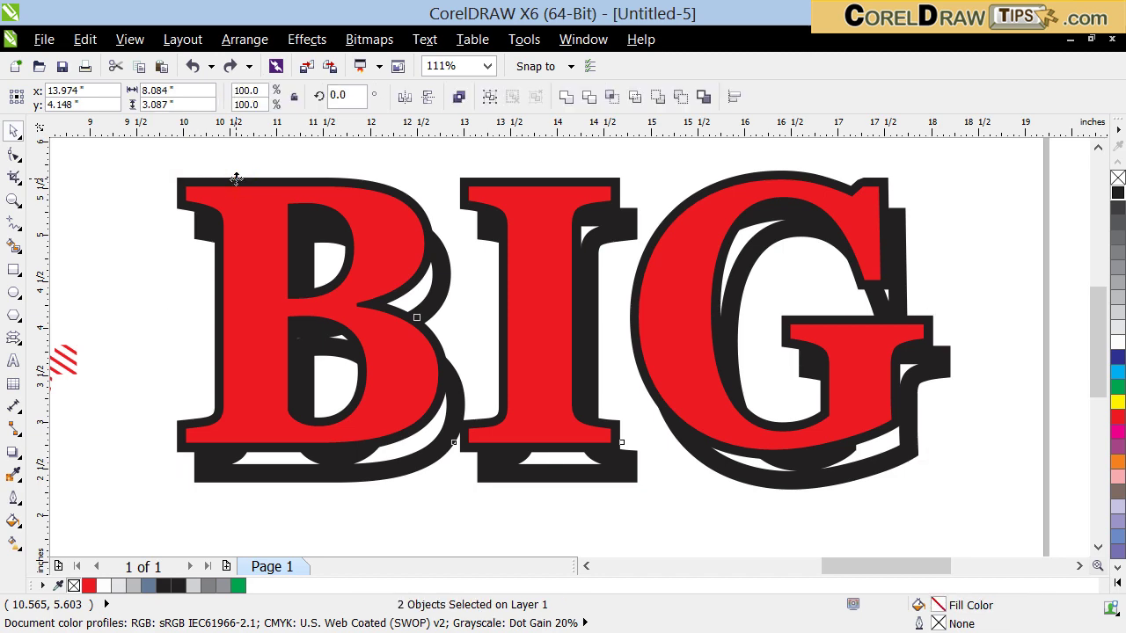
left_click_drag(235, 179, 178, 262)
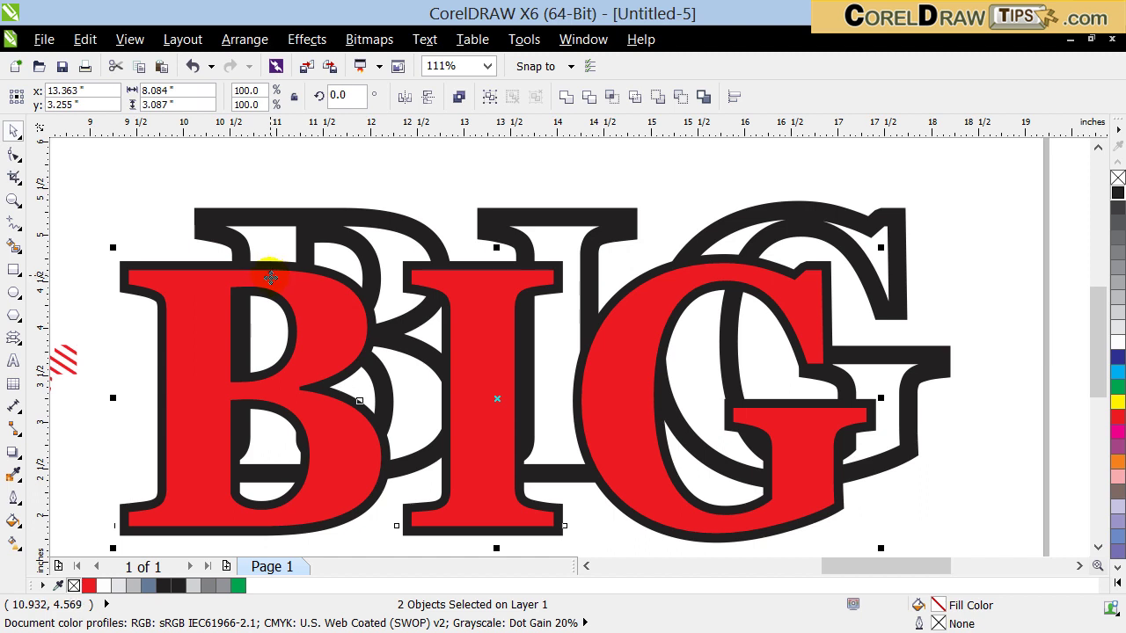
key("ctrl+z")
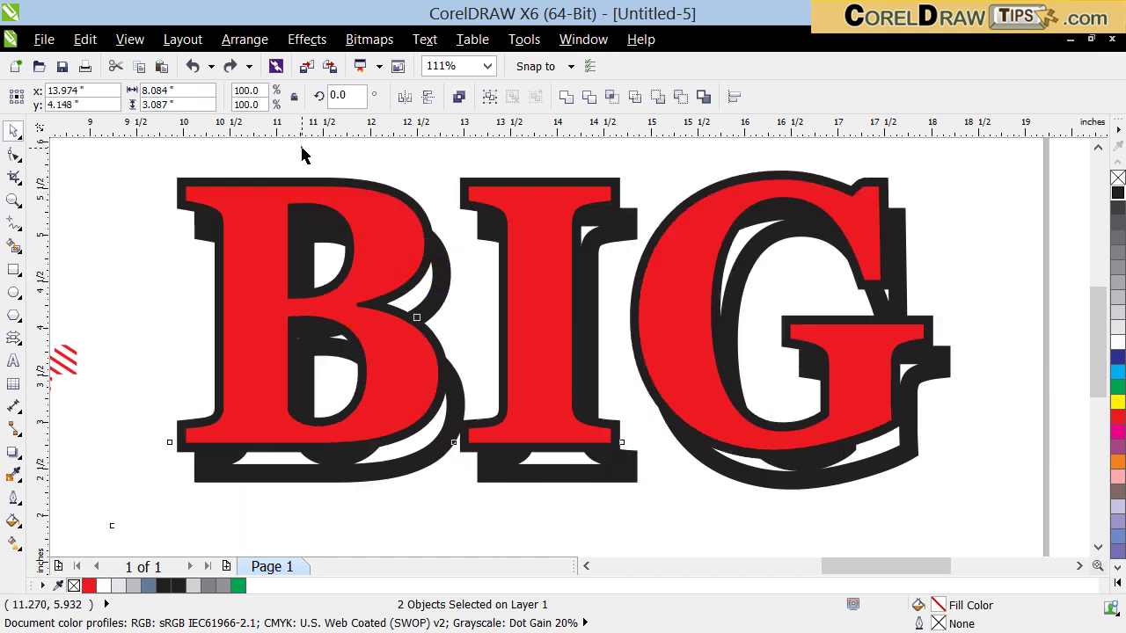
left_click(302, 151)
- Cut the red BIG text together with its front black outline, leaving only the offset shadow copy on the page
left_click(278, 192)
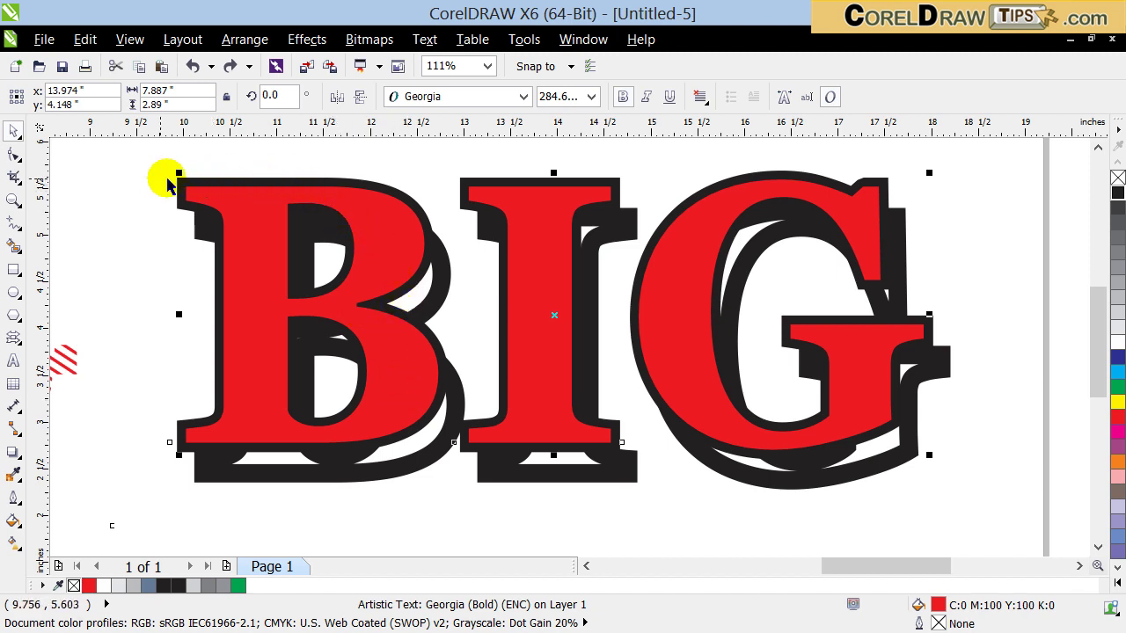
left_click(409, 204, "shift")
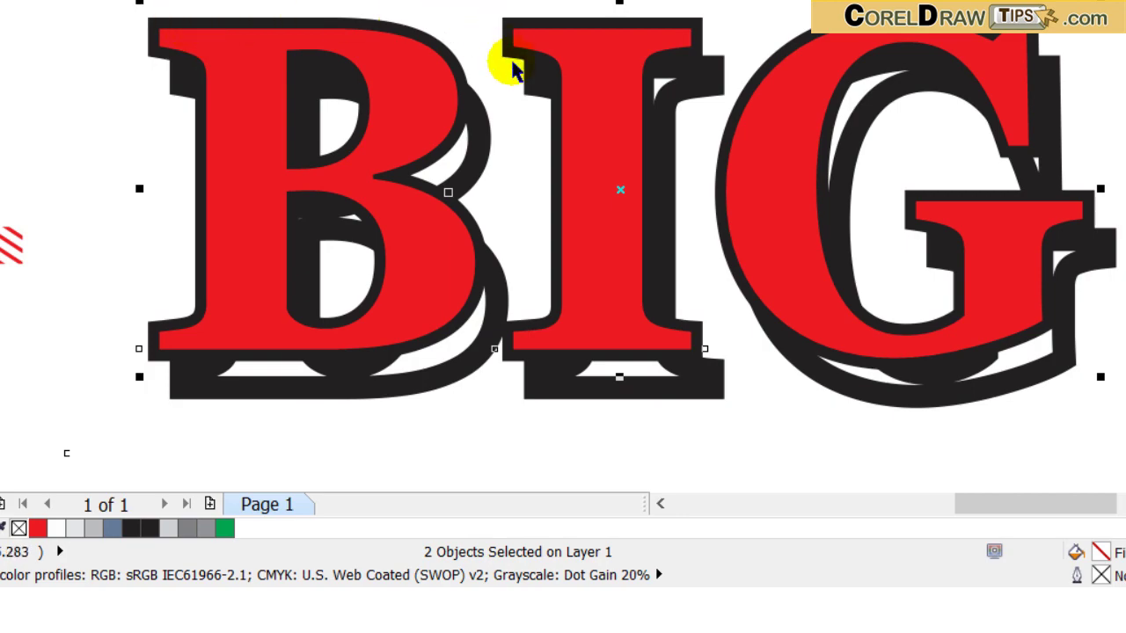
left_click(393, 183)
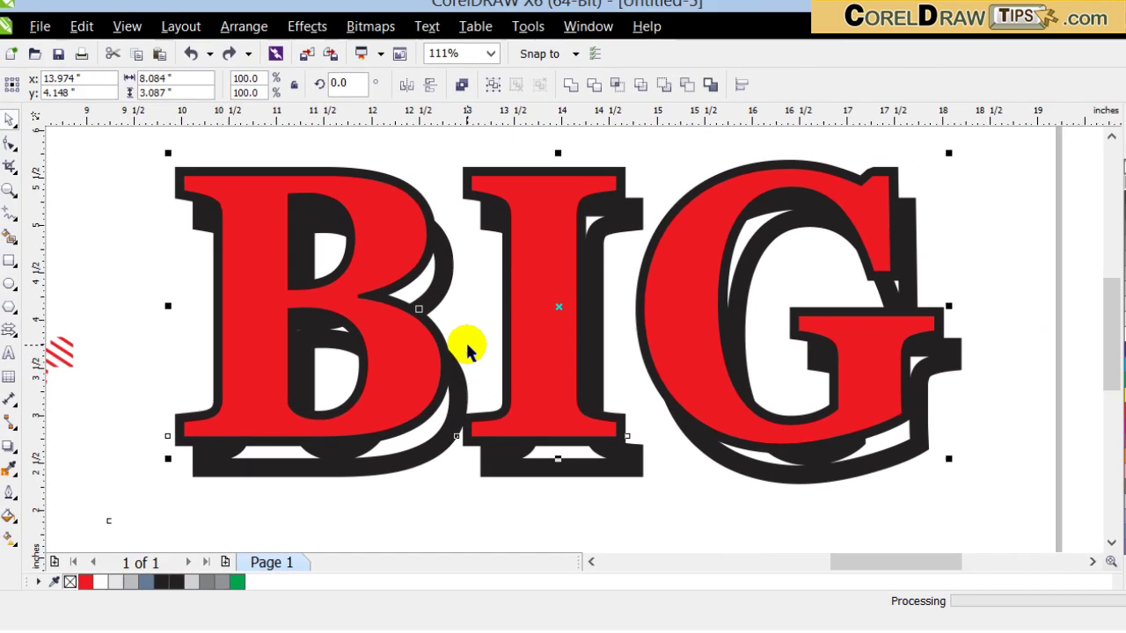
key("Delete")
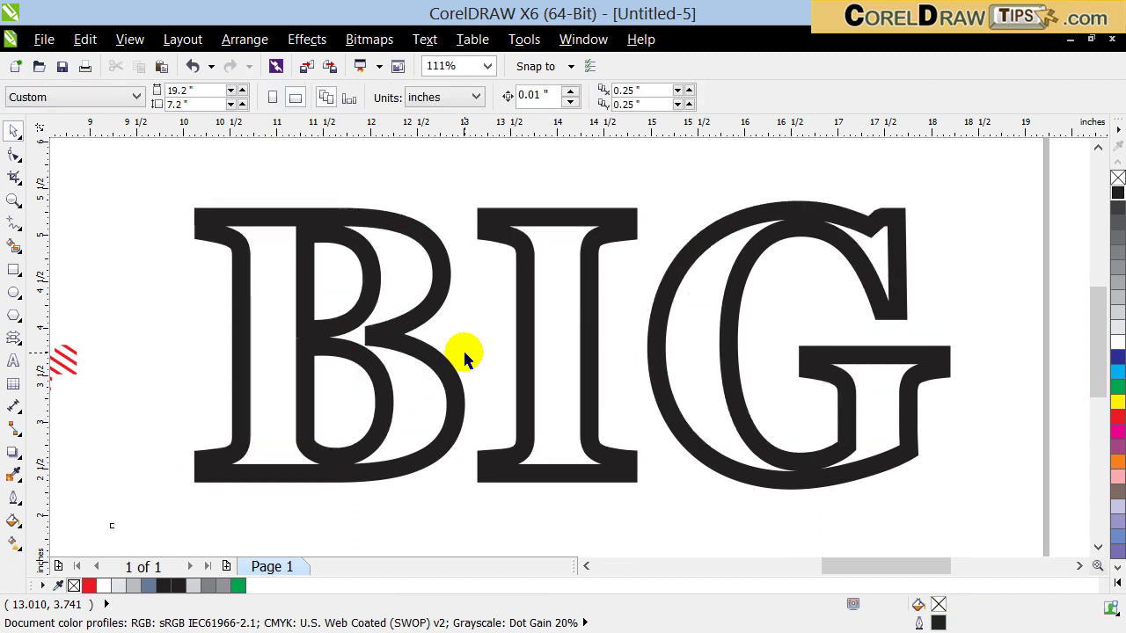
- Break the black shadow copy of the BIG outline apart into separate curves
left_click(351, 233)
key("Escape")
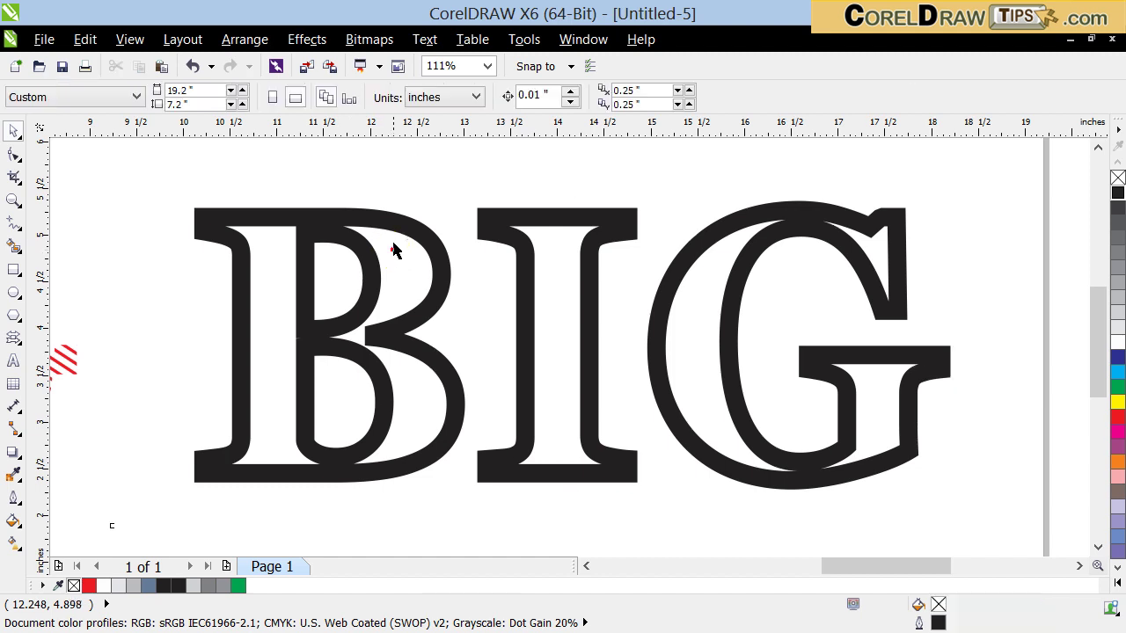
left_click(397, 237)
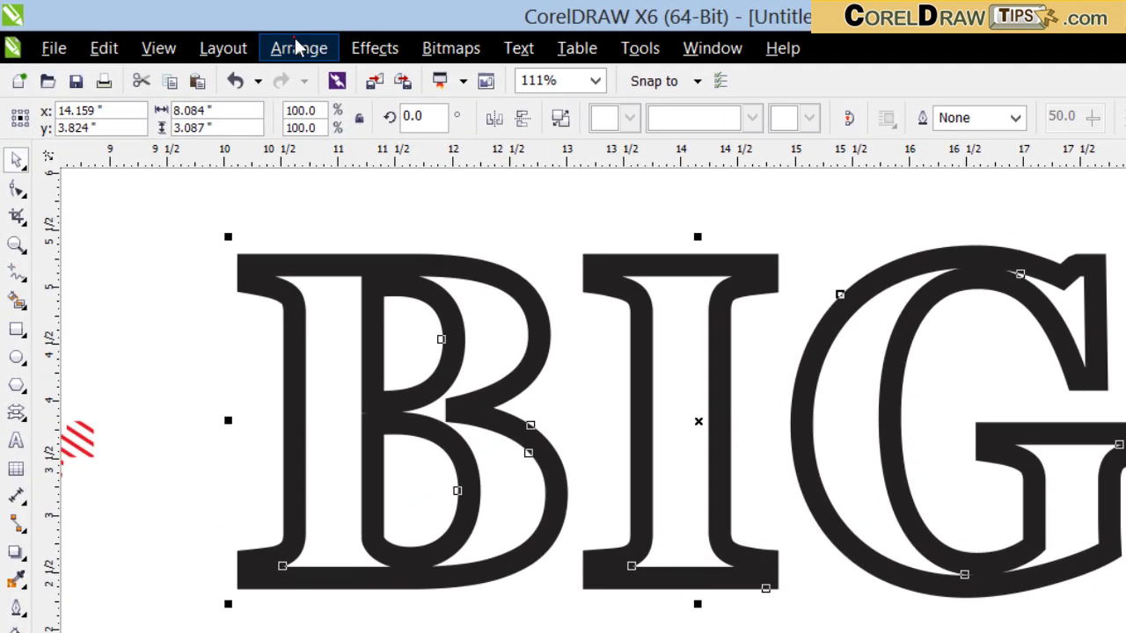
left_click(297, 49)
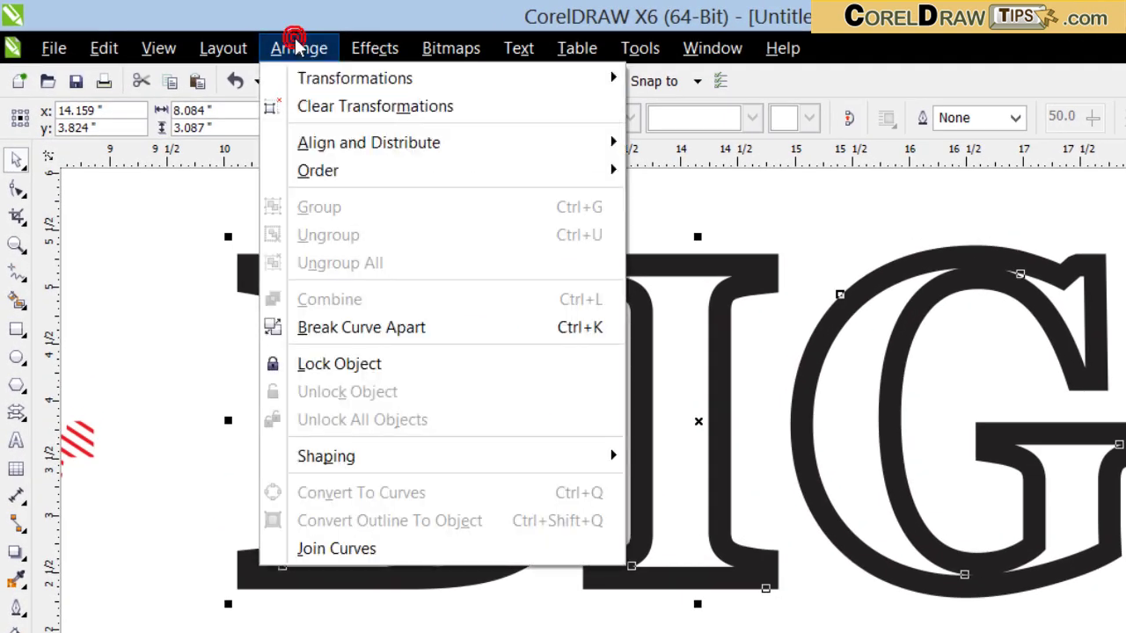
left_click(401, 332)
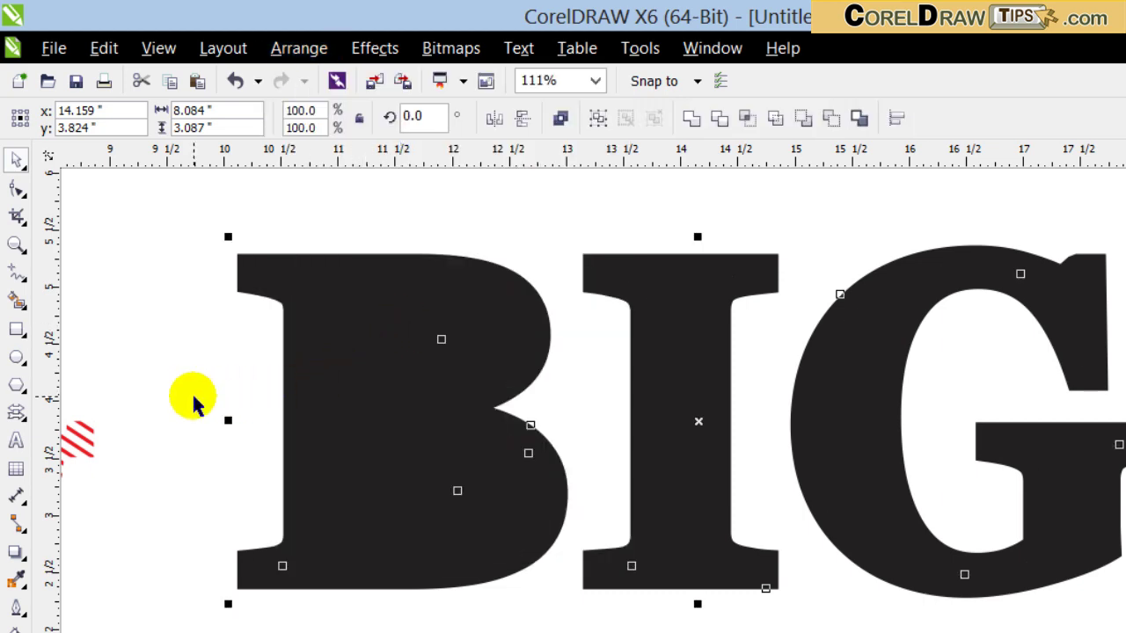
left_click(192, 393)
- Switch to Wireframe view and delete the inner contours of the B's outline, keeping its outer edge and two counters
left_click(160, 51)
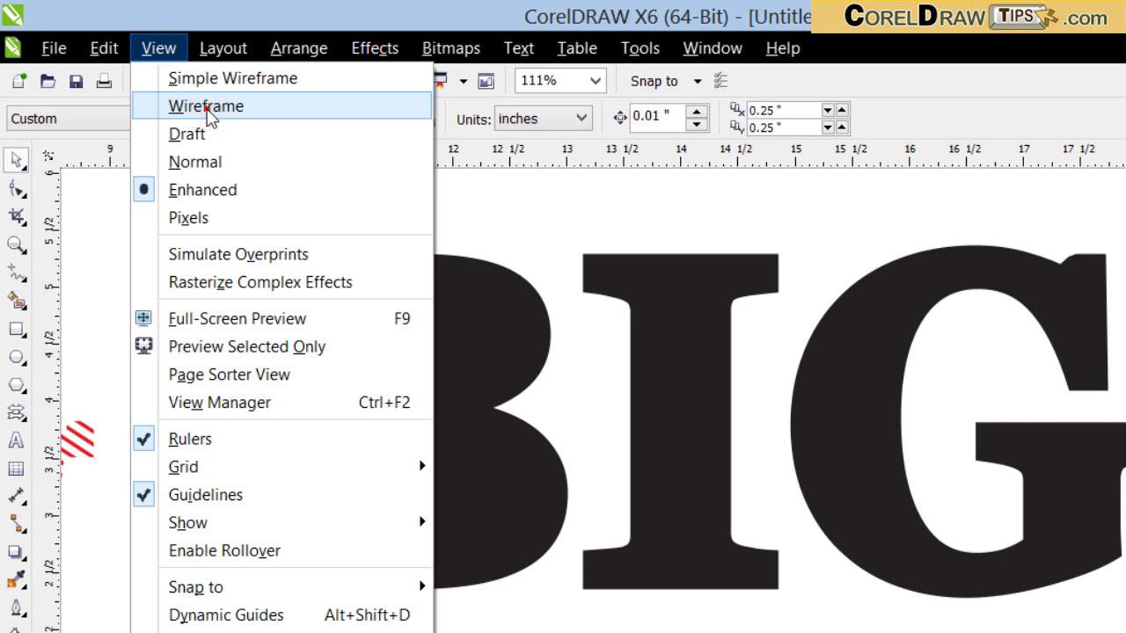
left_click(207, 109)
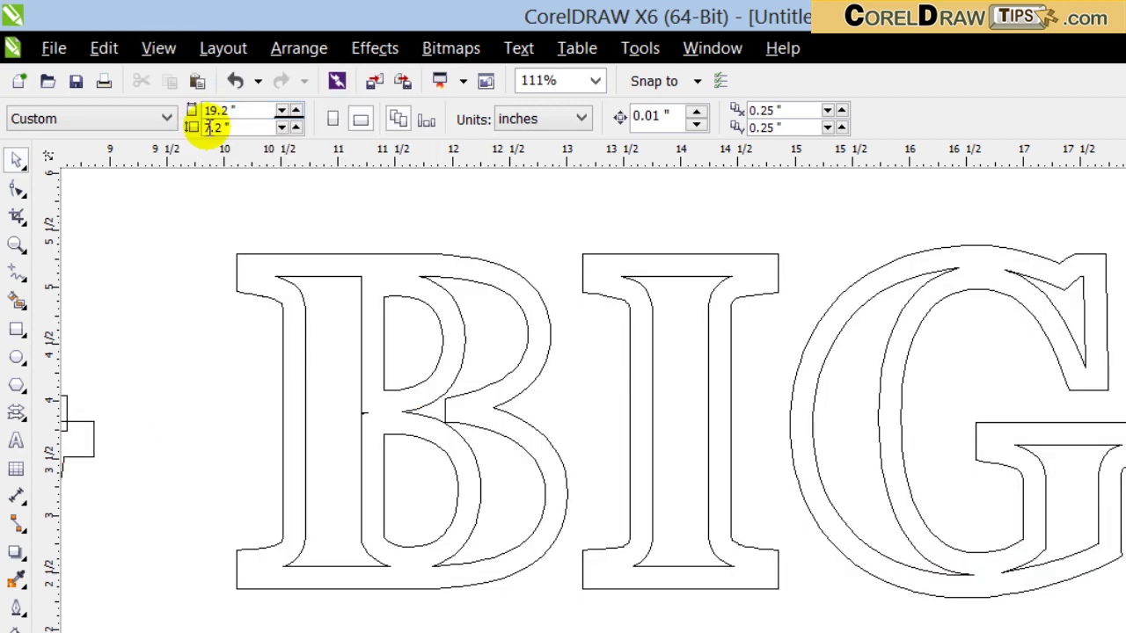
left_click(323, 276)
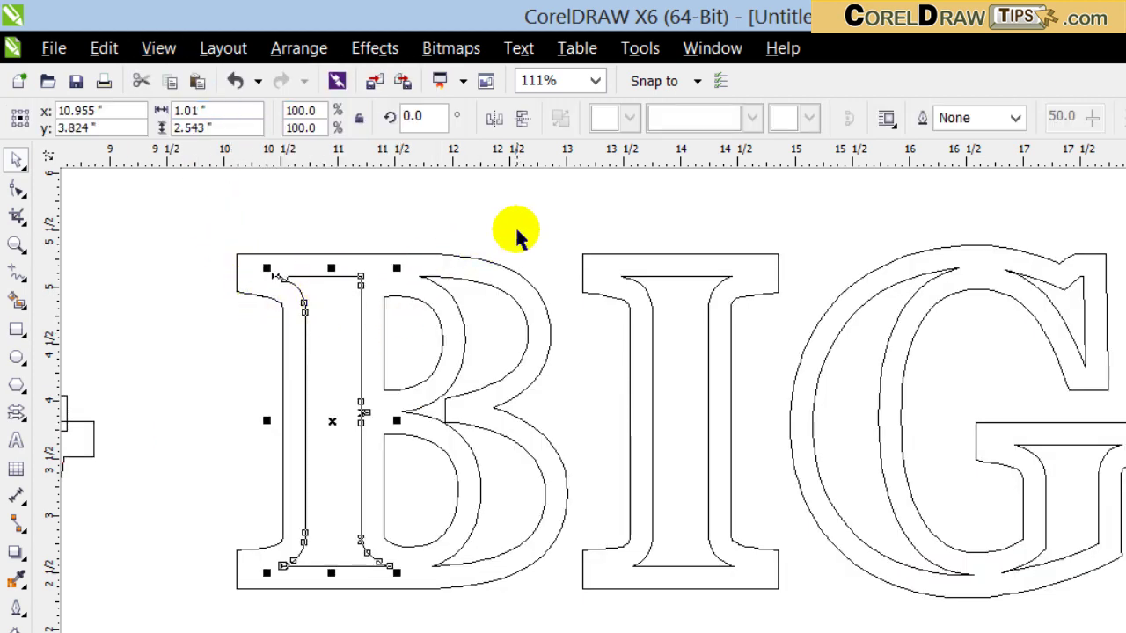
left_click(508, 226)
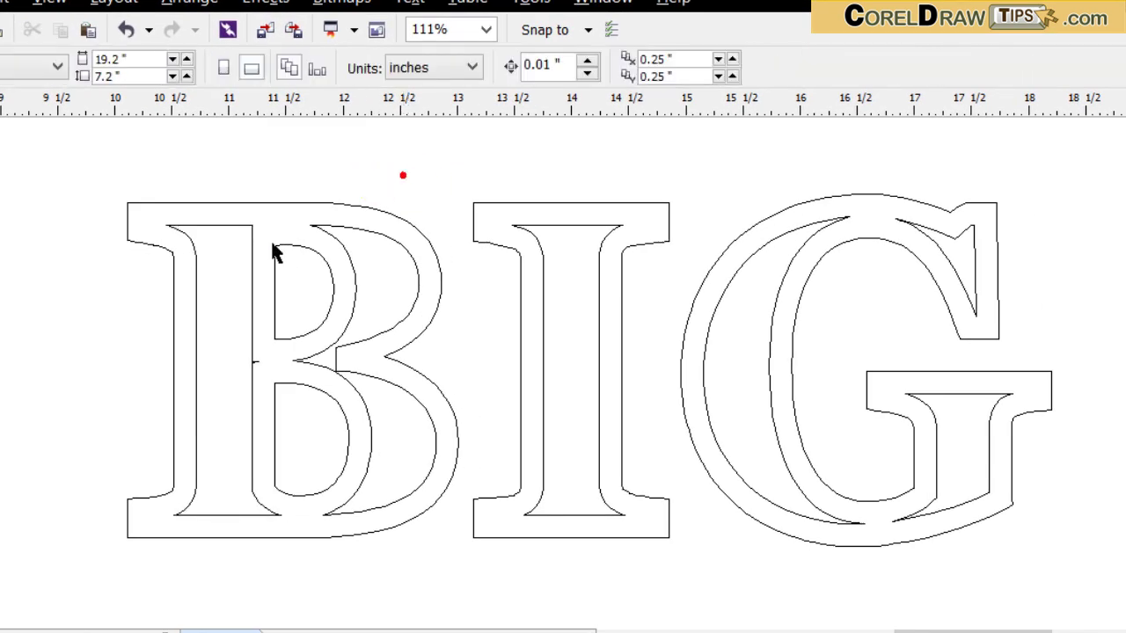
left_click(249, 228)
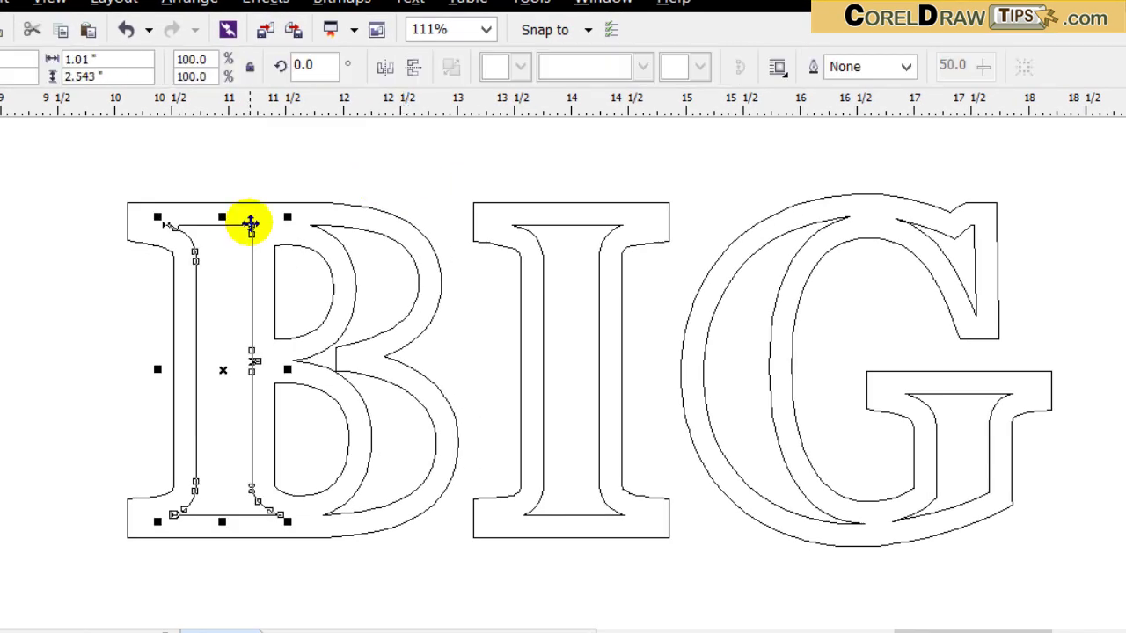
key("Delete")
left_click(323, 321)
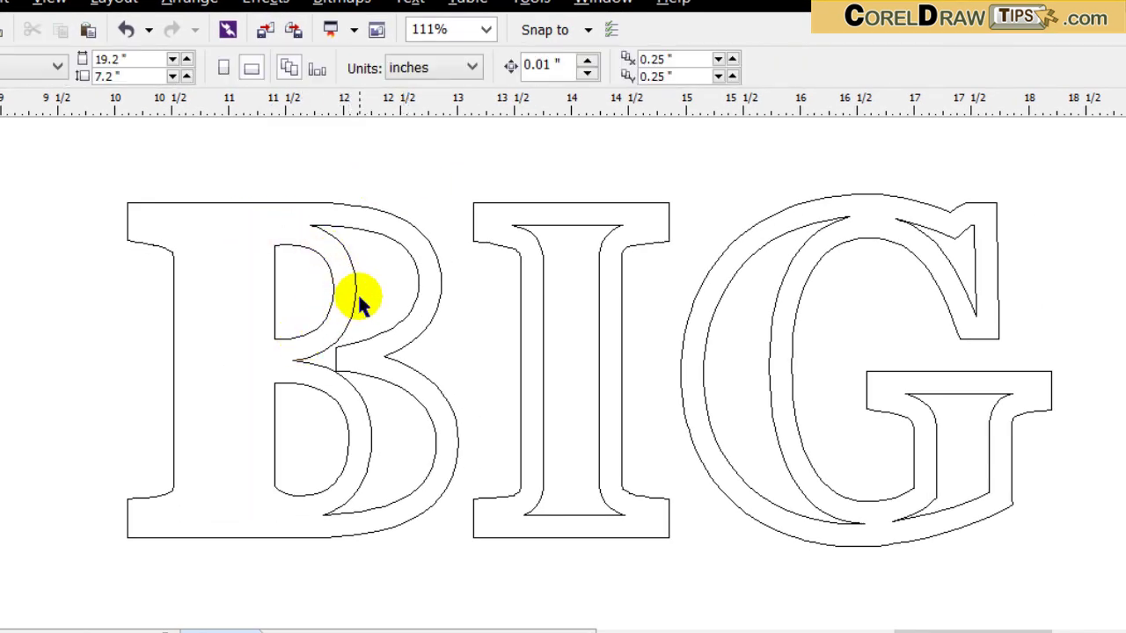
left_click(354, 303)
key("Delete")
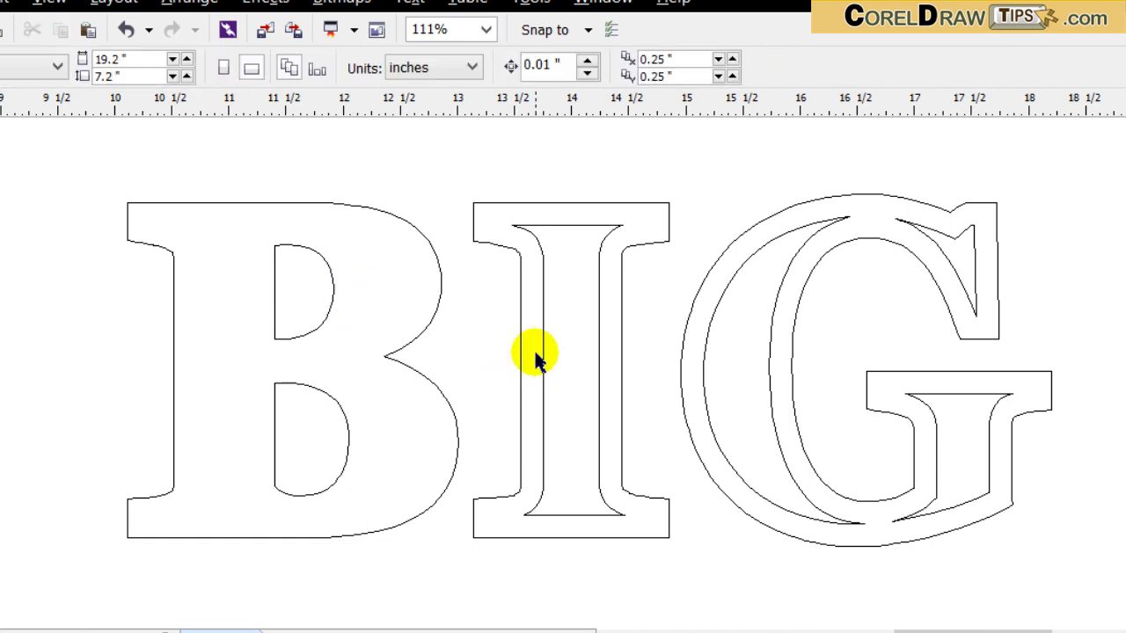
- Delete the inner contours of the I and the G so only their outer letter shapes remain
left_click(541, 350)
key("Delete")
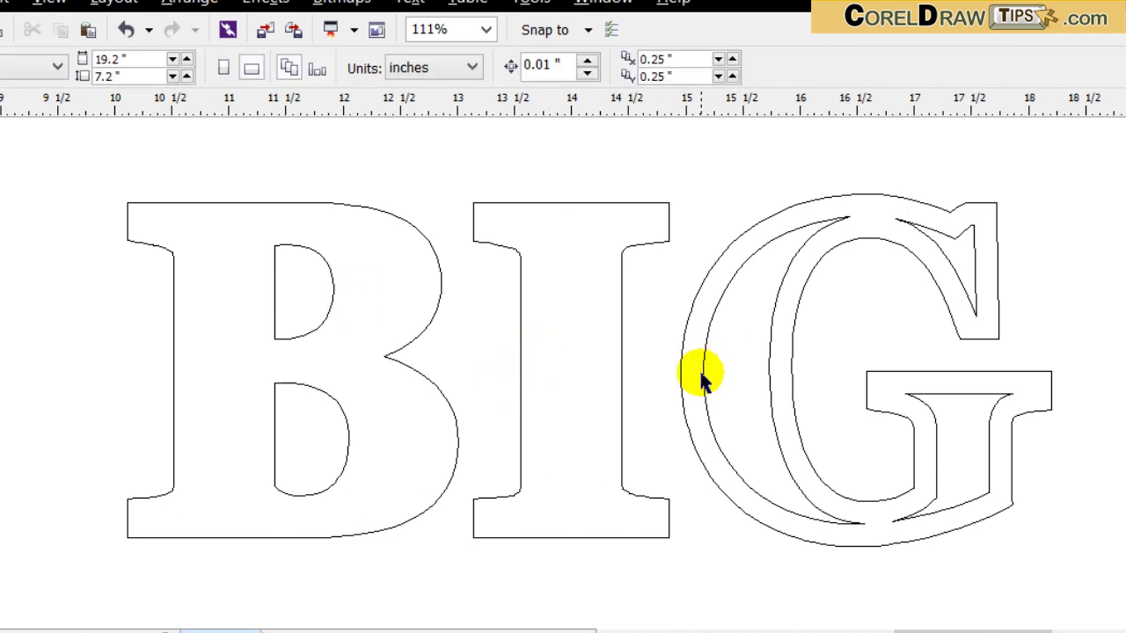
left_click(701, 378)
key("Delete")
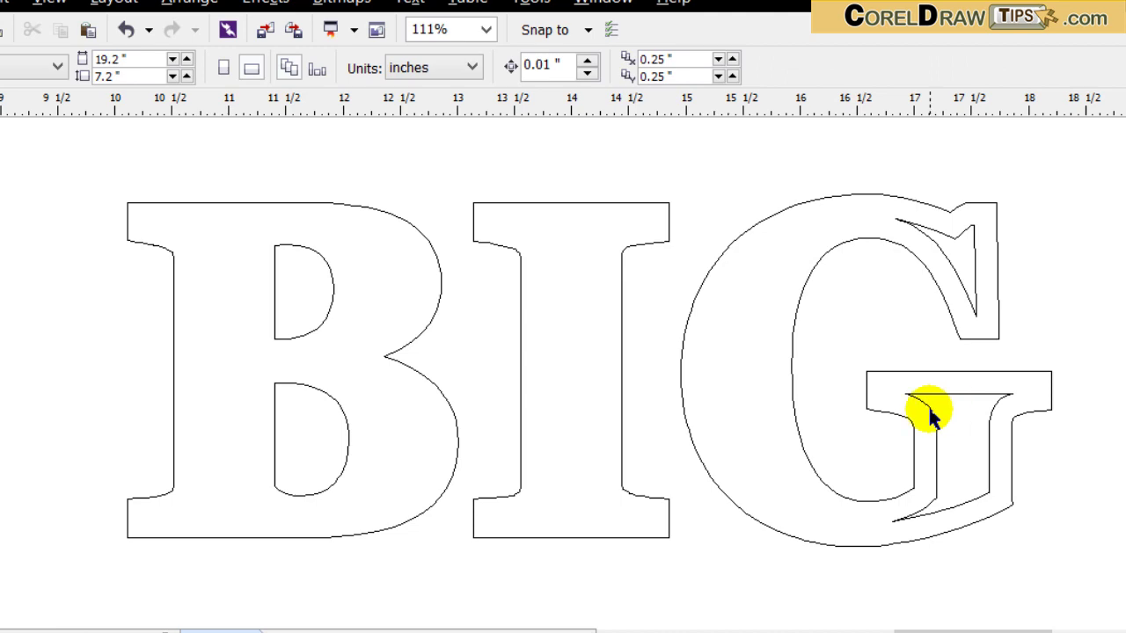
left_click(932, 417)
key("Delete")
left_click(955, 264)
key("Delete")
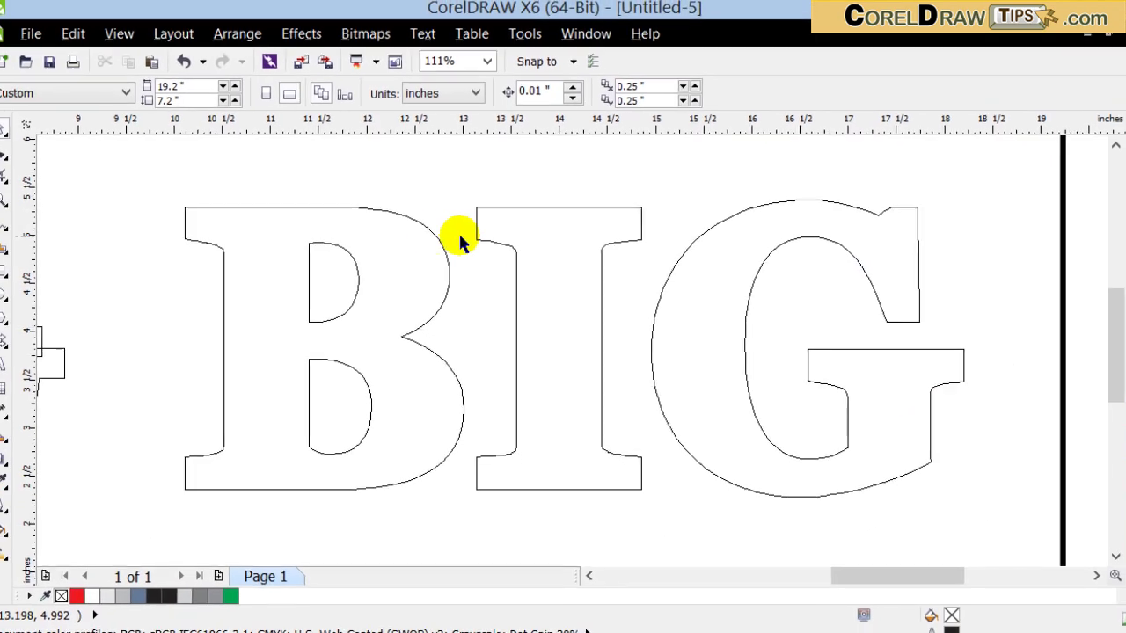
- Select all remaining BIG contours, return to Enhanced view, and combine them into one solid black shadow shape
left_click_drag(140, 161, 986, 516)
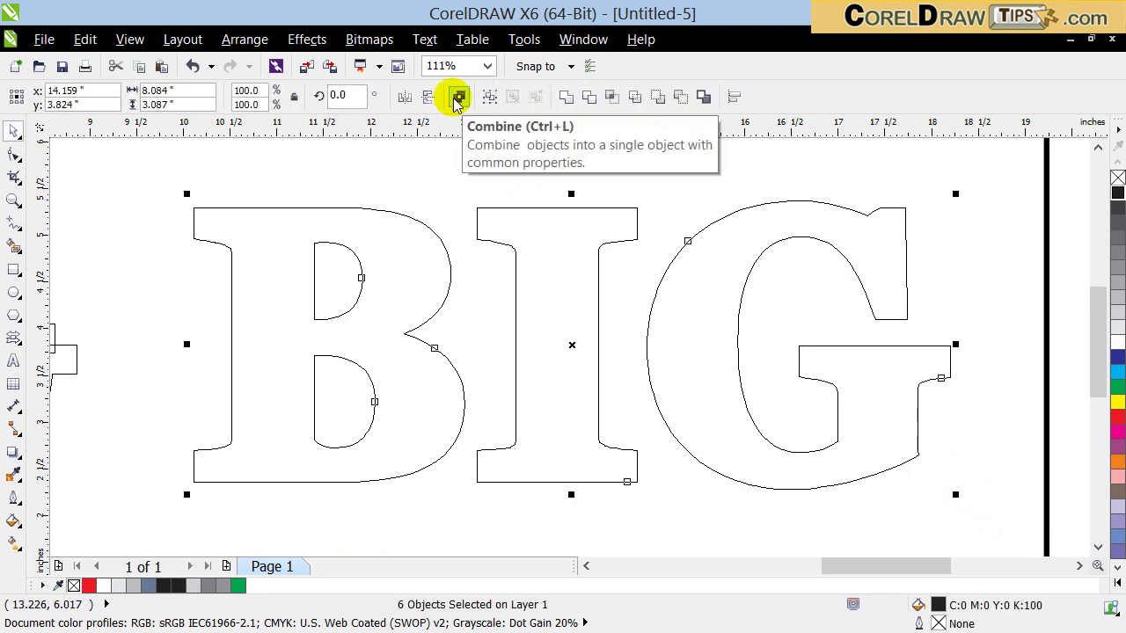
left_click(130, 40)
left_click(150, 156)
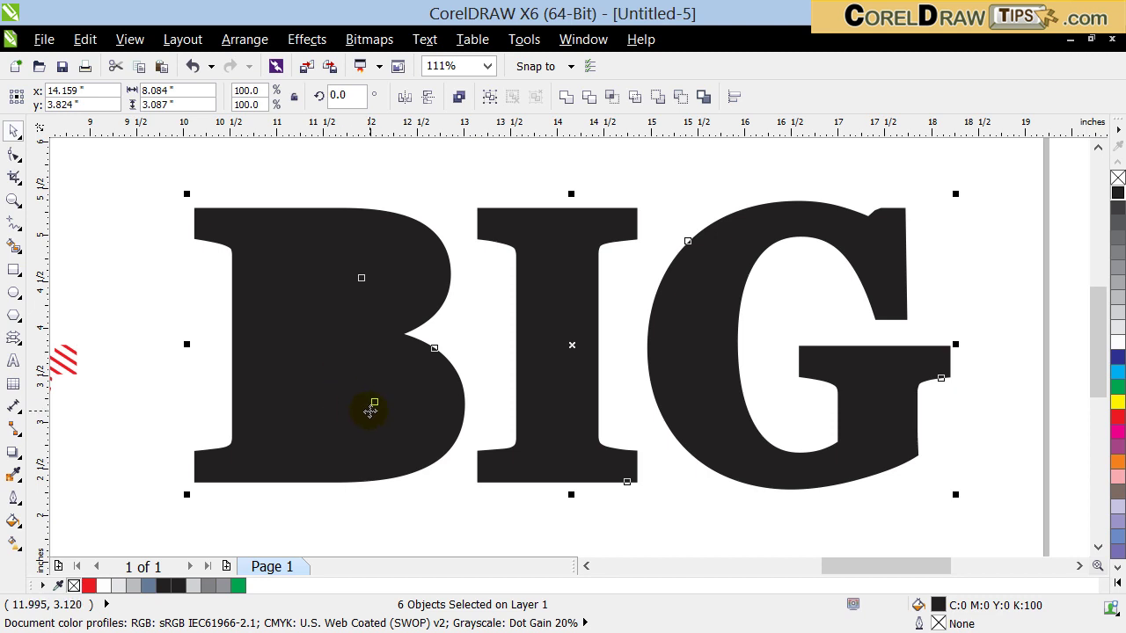
left_click(459, 99)
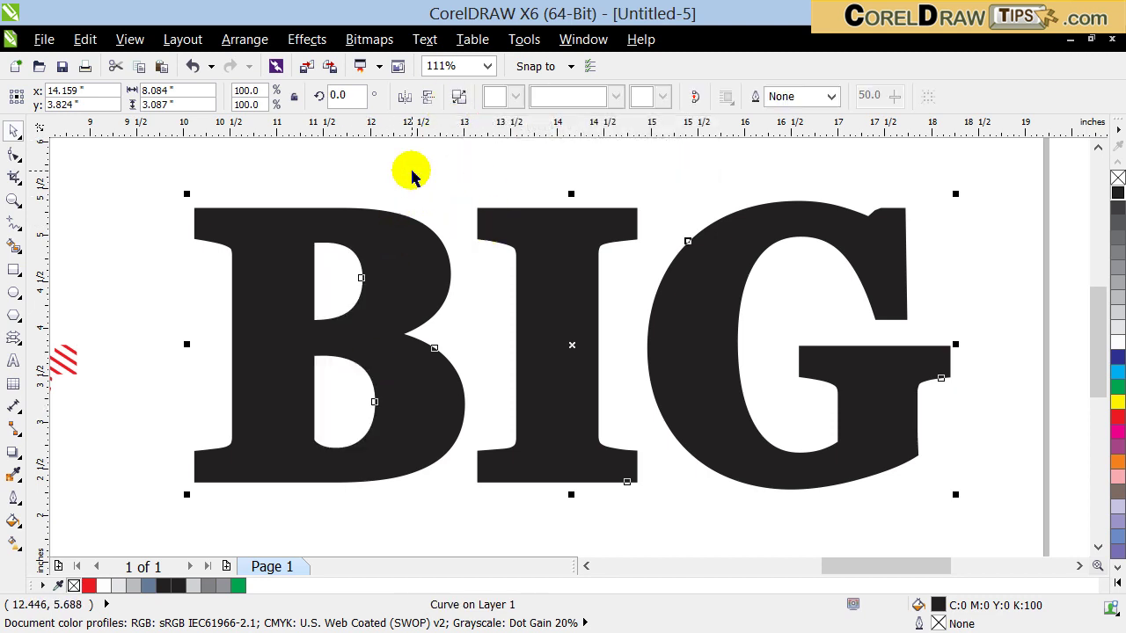
- Paste the red BIG text and its black outline back in front of the solid shadow
left_click(411, 176)
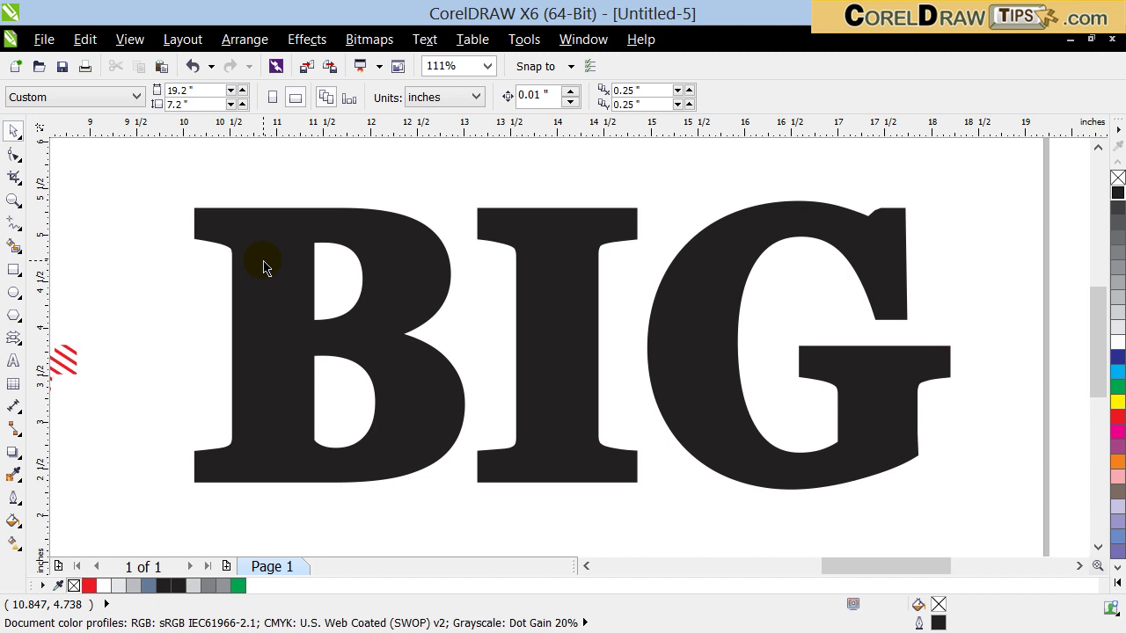
key("ctrl+v")
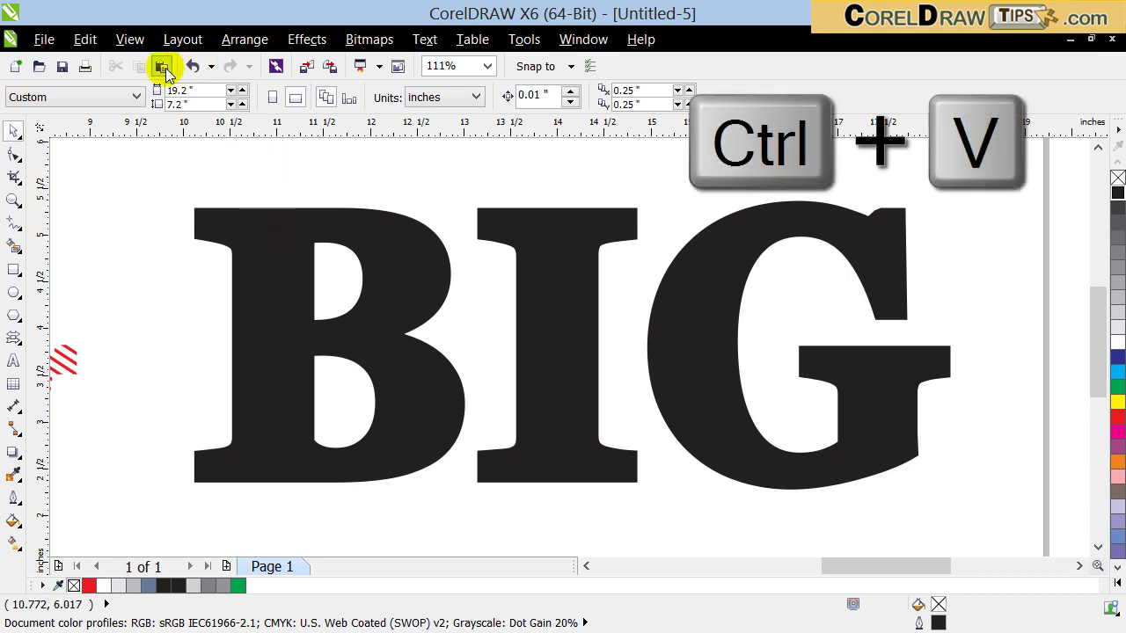
left_click(162, 67)
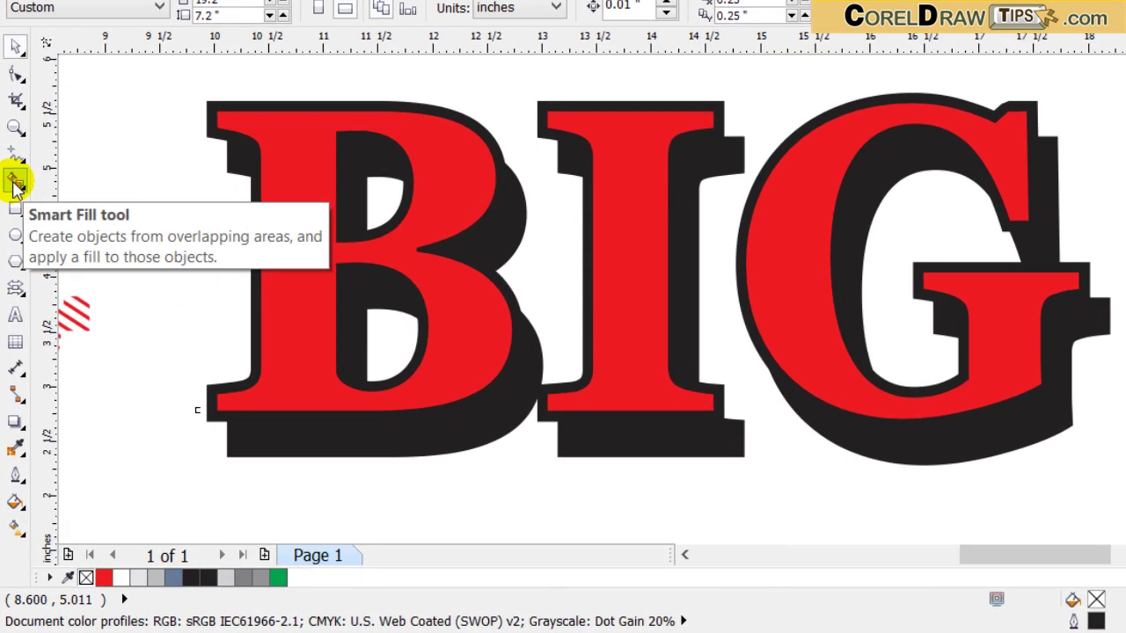
- Smart Fill the B's exposed shadow areas, including those inside both counters, with yellow-green (#99CC33)
left_click(16, 186)
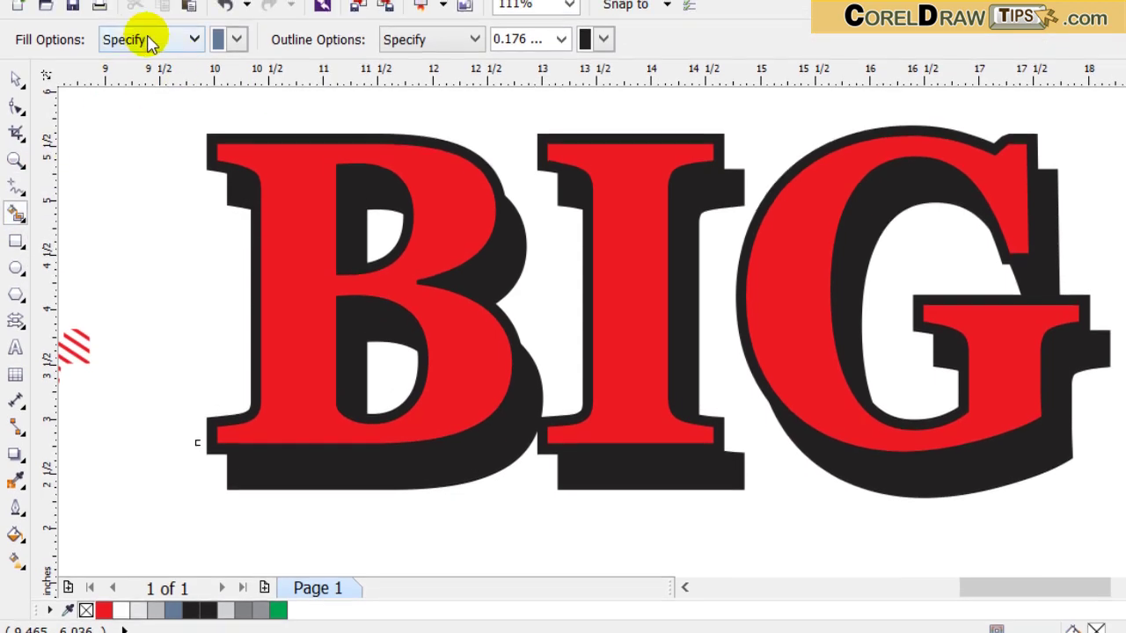
left_click(238, 39)
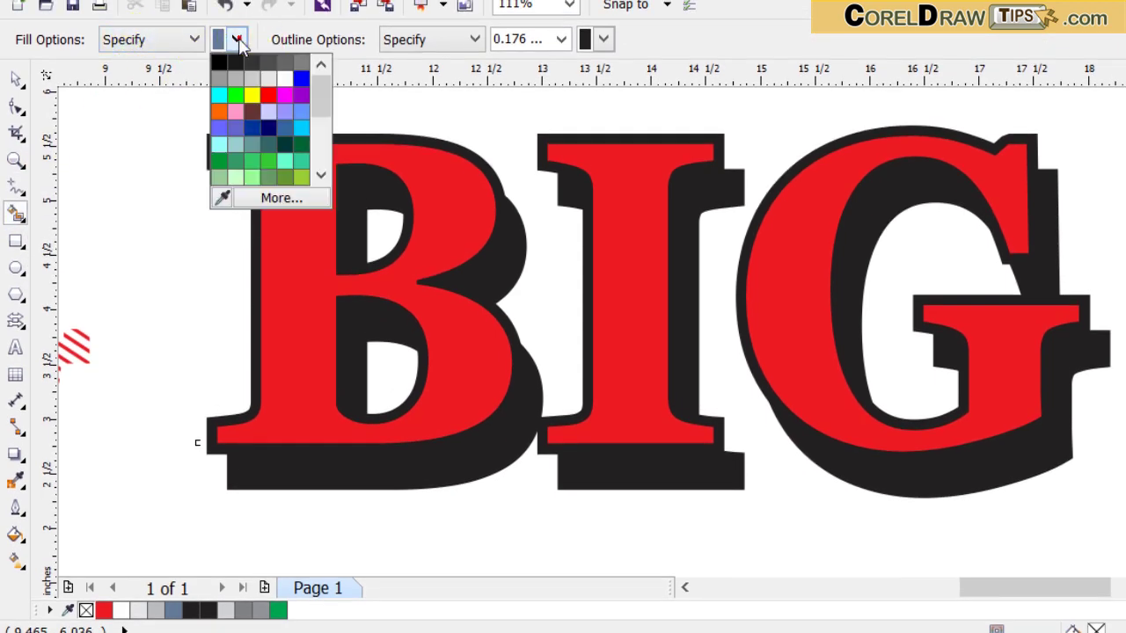
left_click(302, 177)
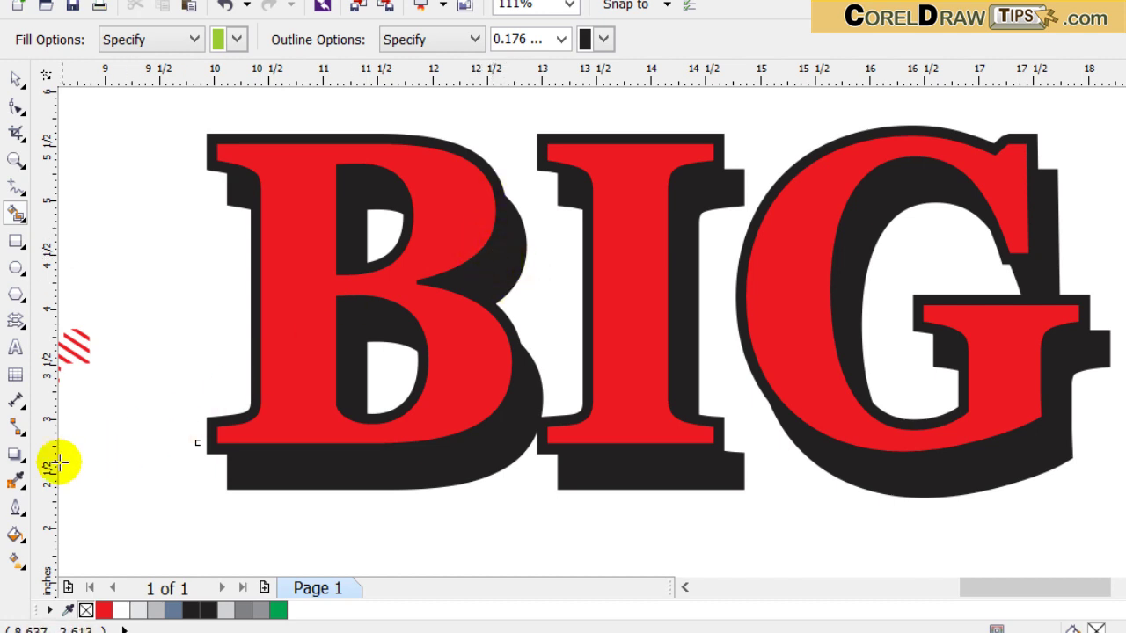
left_click(434, 329)
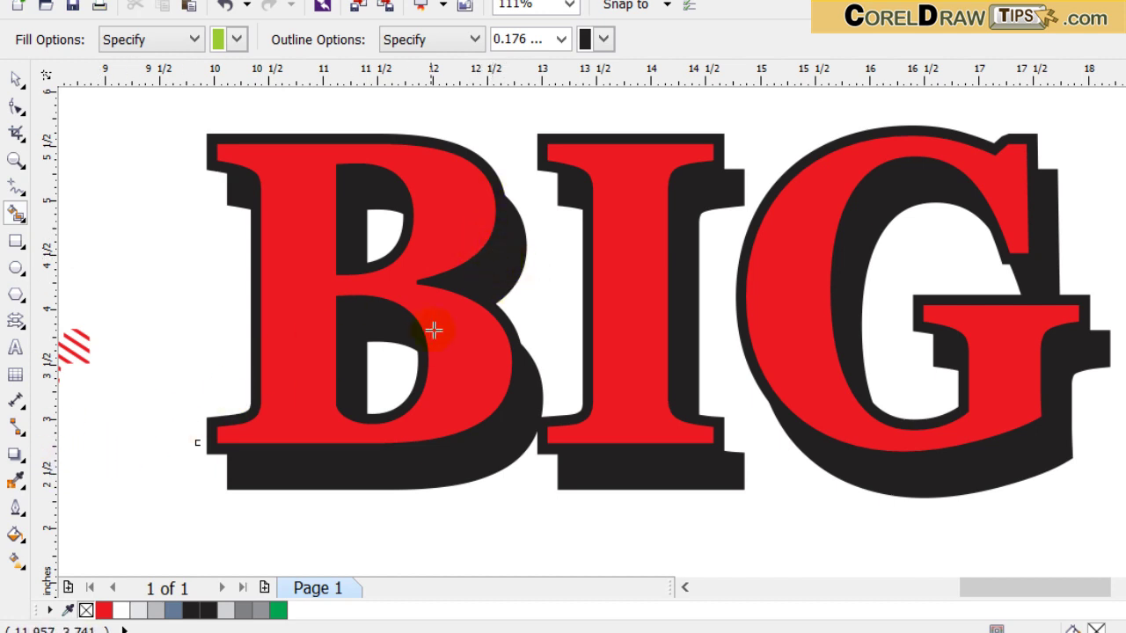
left_click(502, 258)
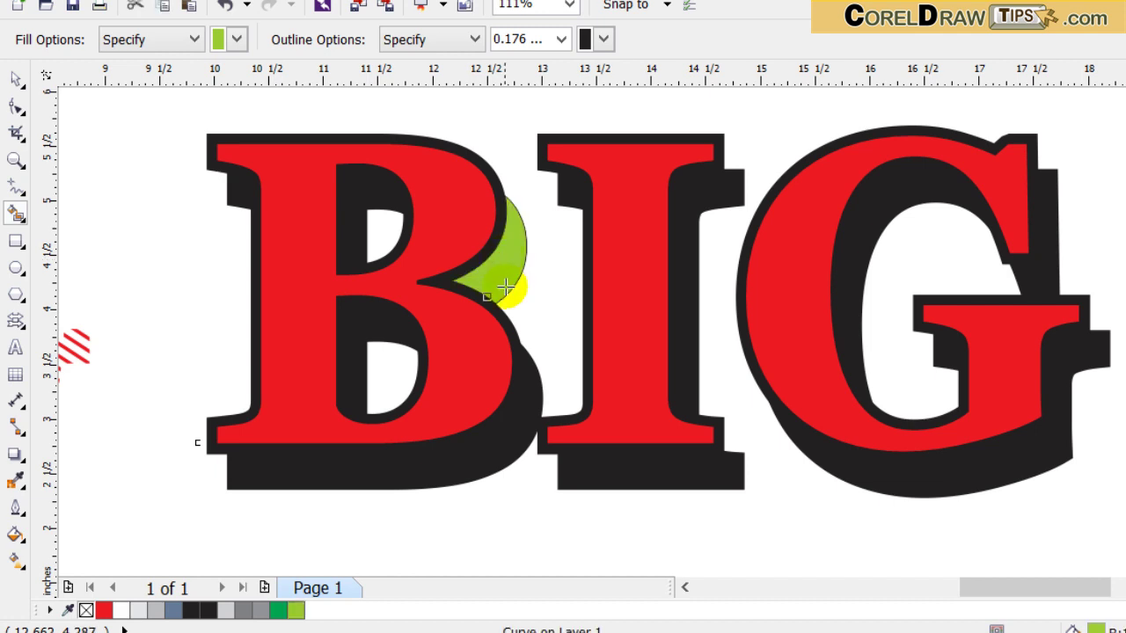
left_click(527, 405)
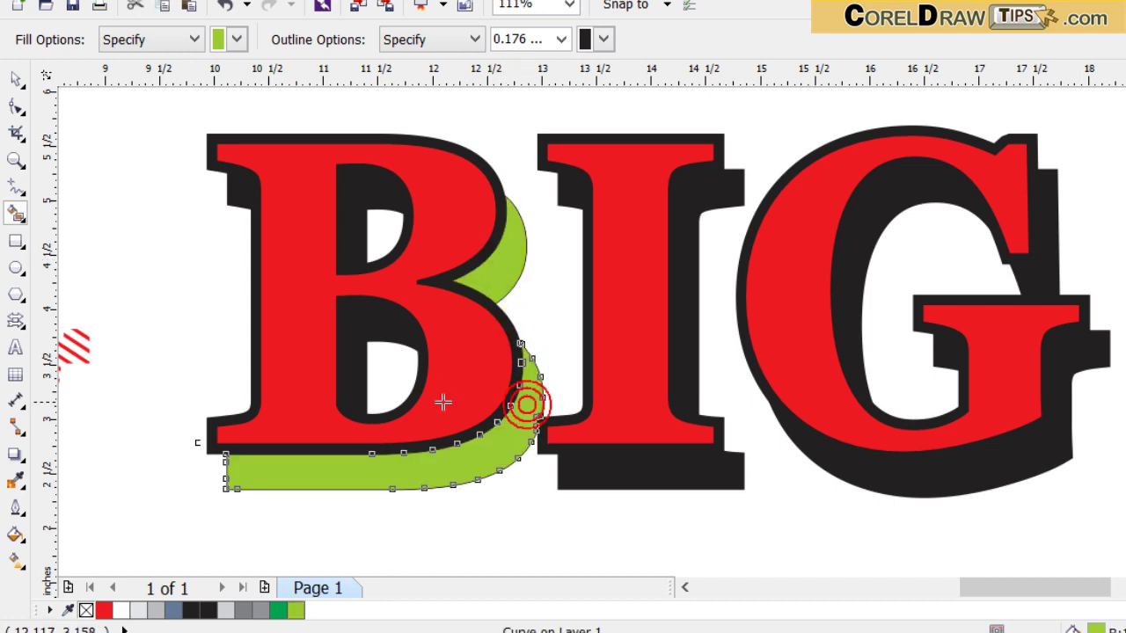
left_click(350, 364)
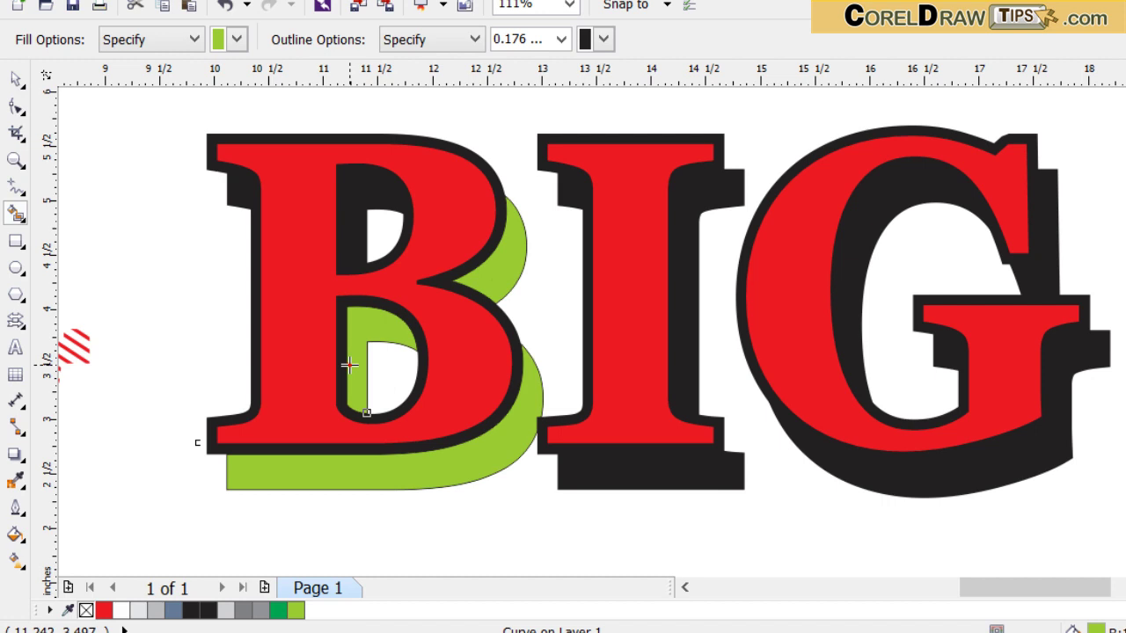
left_click(359, 201)
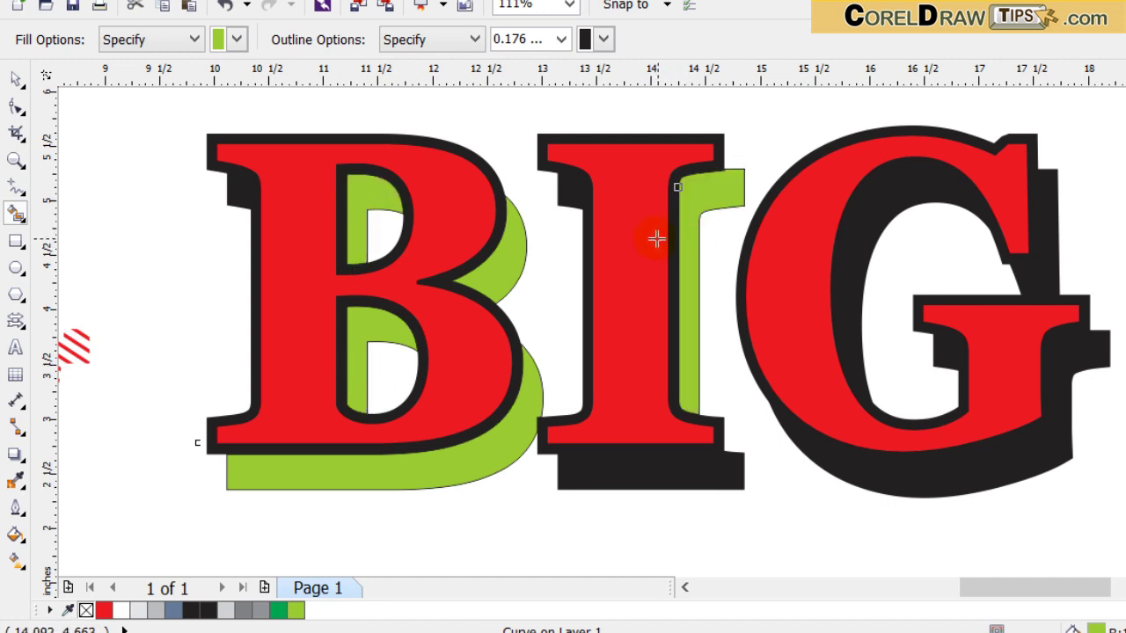
- Smart Fill the exposed shadow areas of the I and G in yellow-green, removing the stray fill from the G's open interior
left_click(573, 194)
left_click(636, 482)
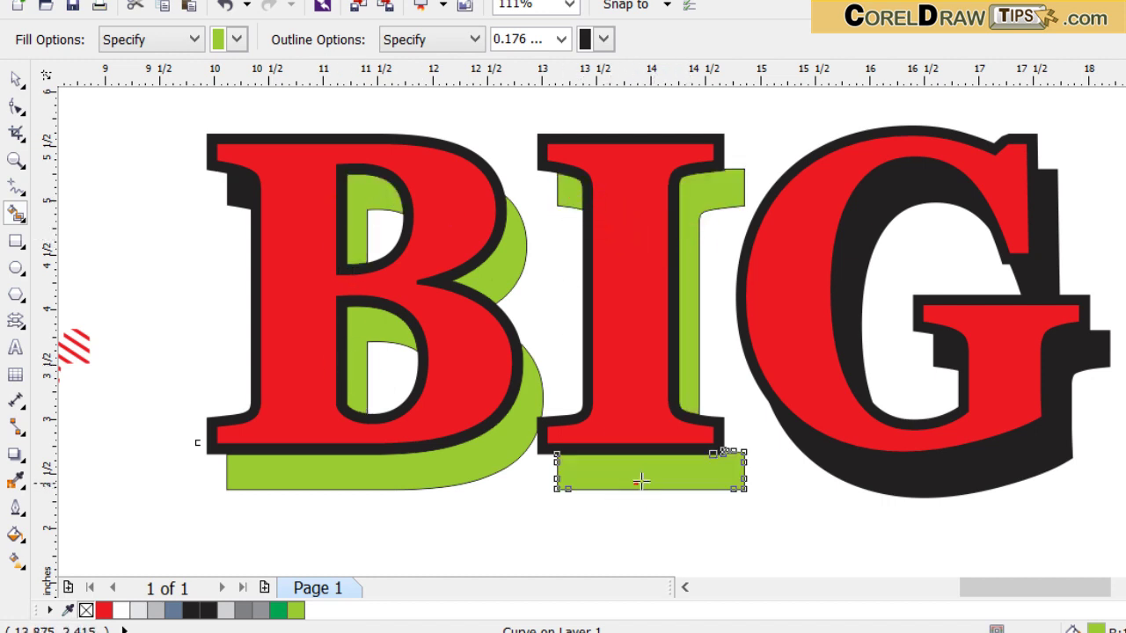
left_click(851, 477)
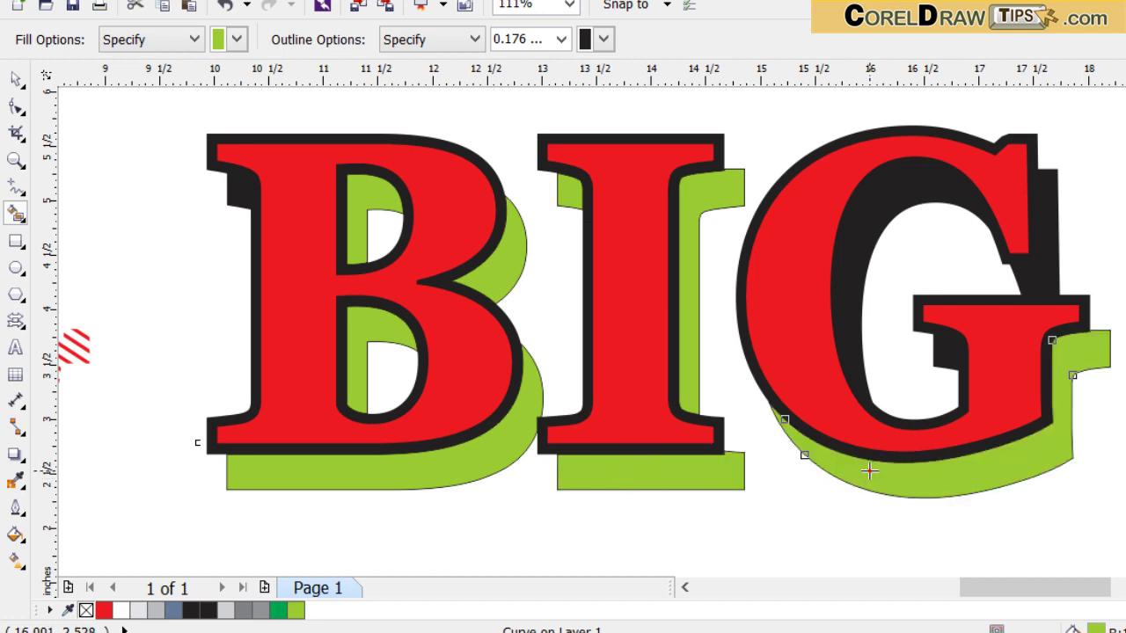
left_click(852, 318)
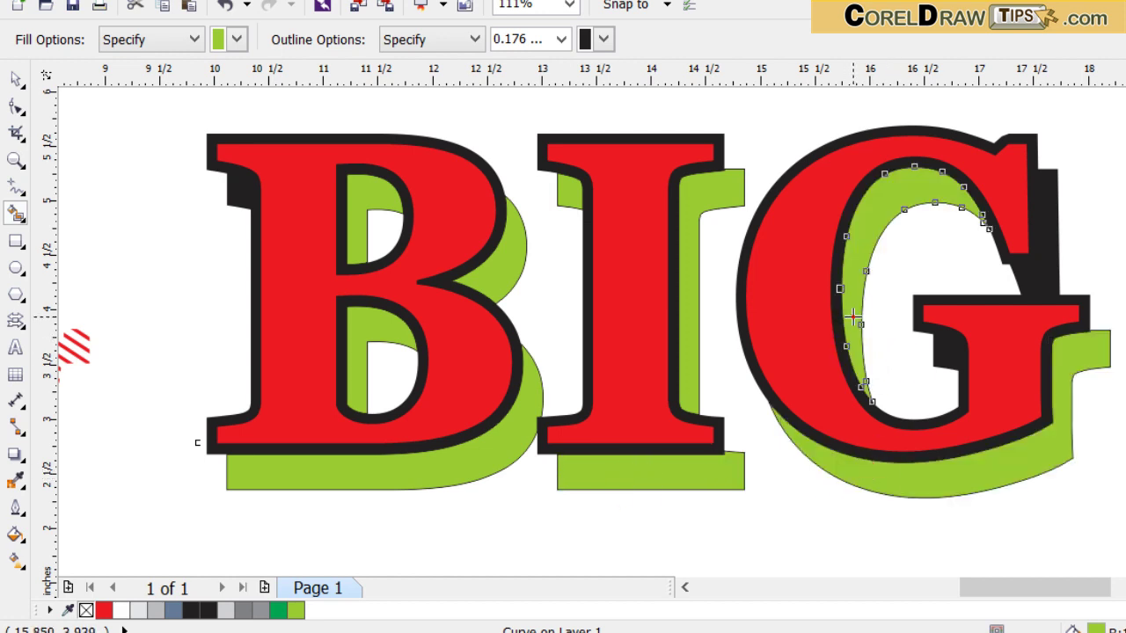
left_click(1048, 281)
left_click(932, 353)
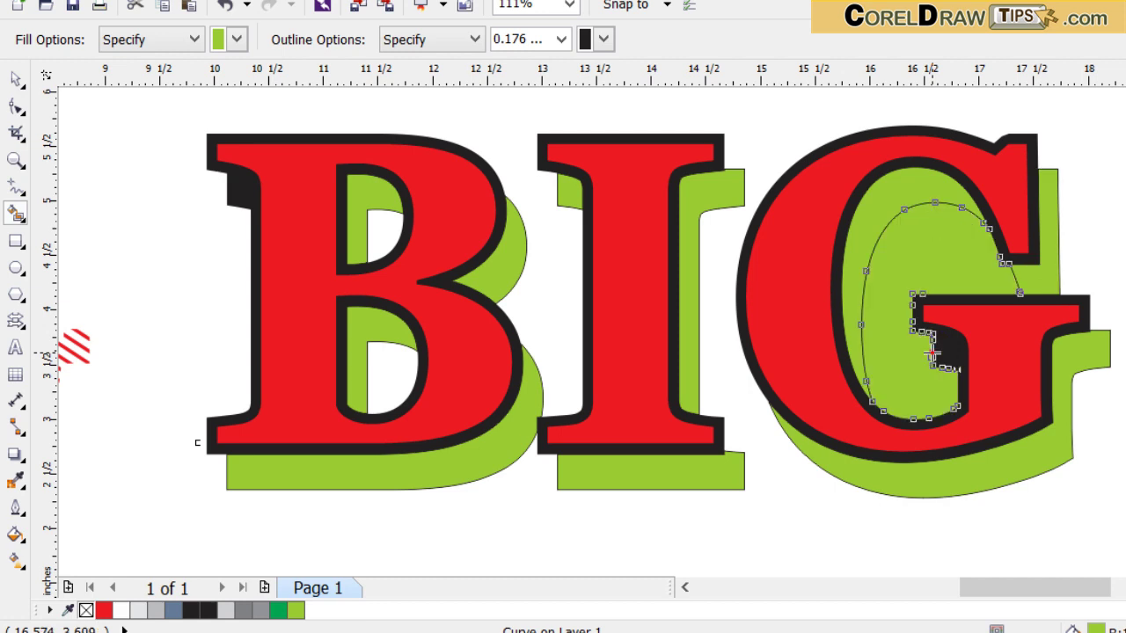
key("Delete")
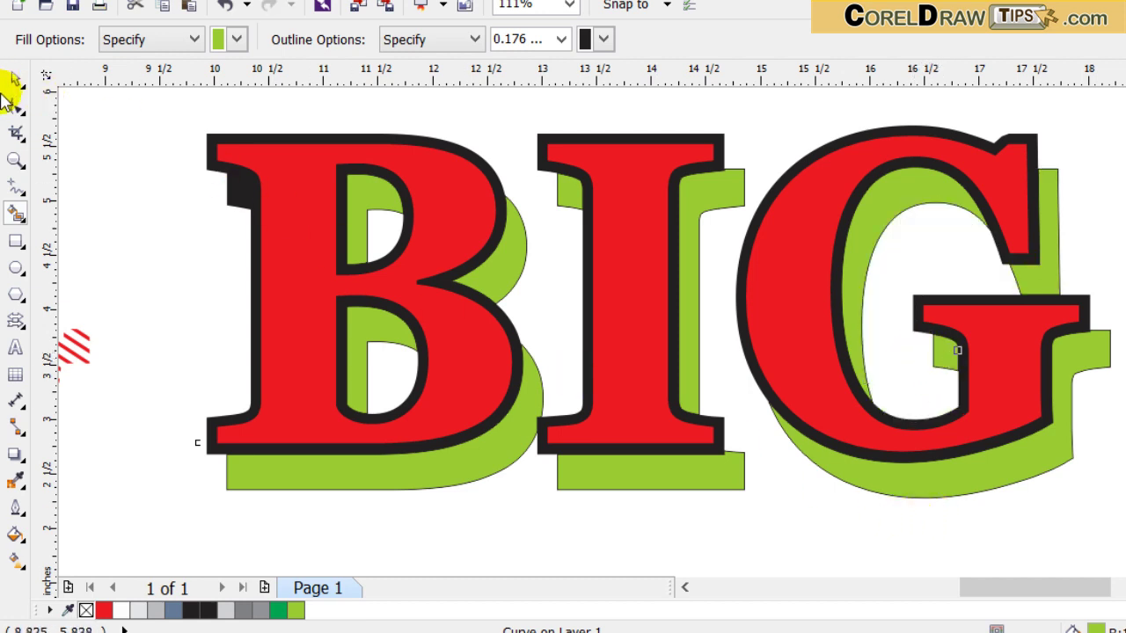
- Smart Fill the remaining black shadow piece under the B's upper-left serif in the same yellow-green and deselect it
left_click(13, 81)
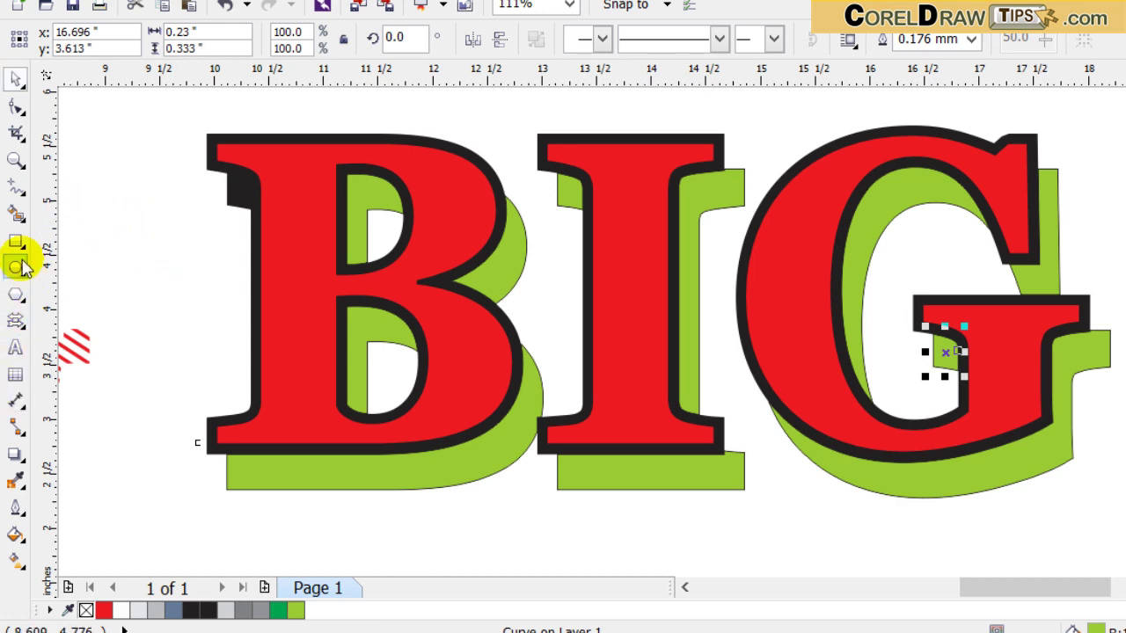
left_click(15, 214)
left_click(244, 192)
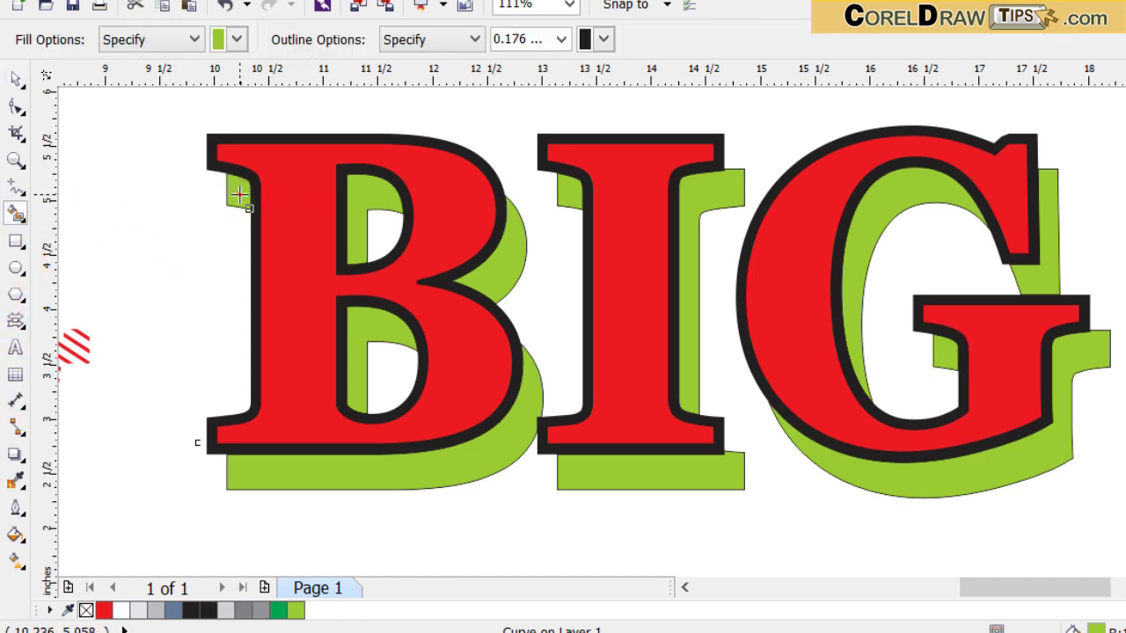
left_click(15, 79)
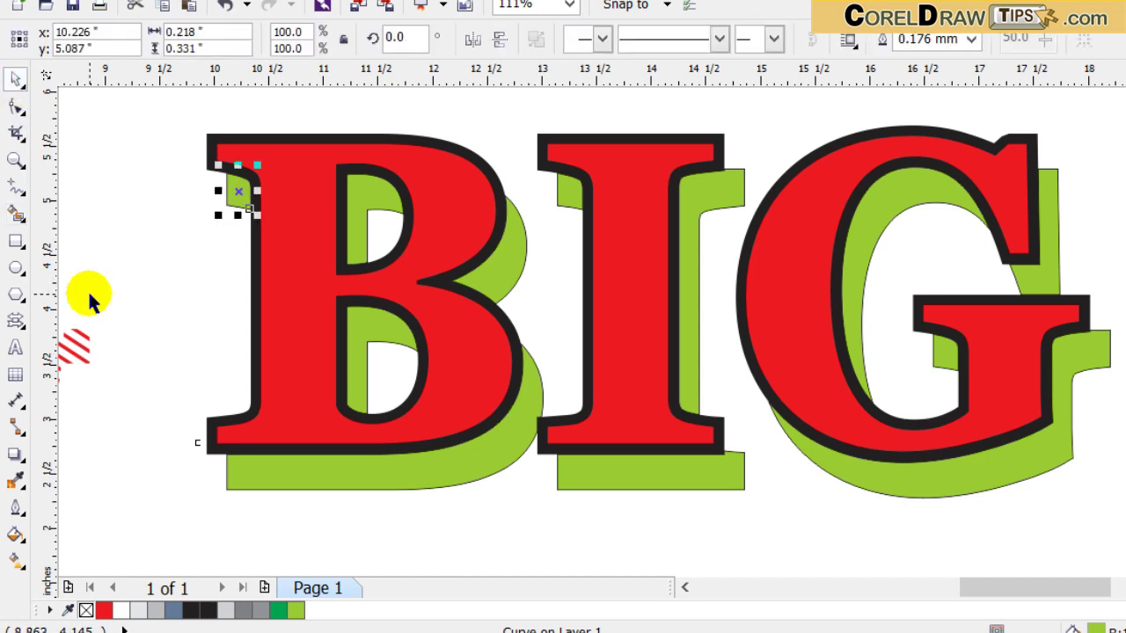
left_click(141, 249)
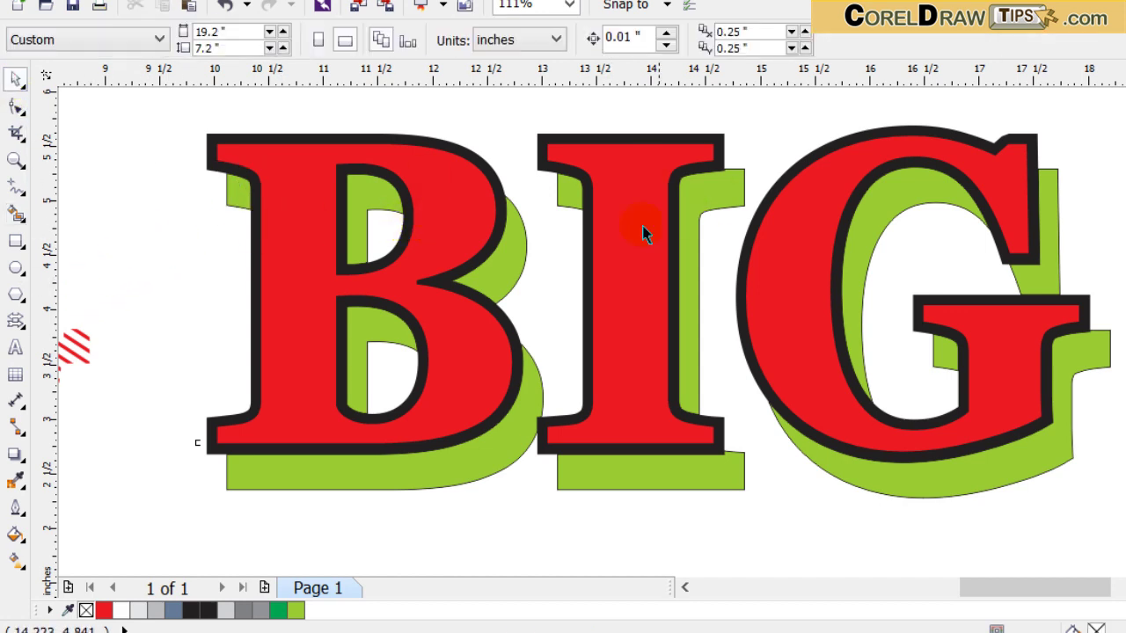
- Select all the yellow-green shadow pieces around the B, I and G and combine them into one curve
left_click(228, 188)
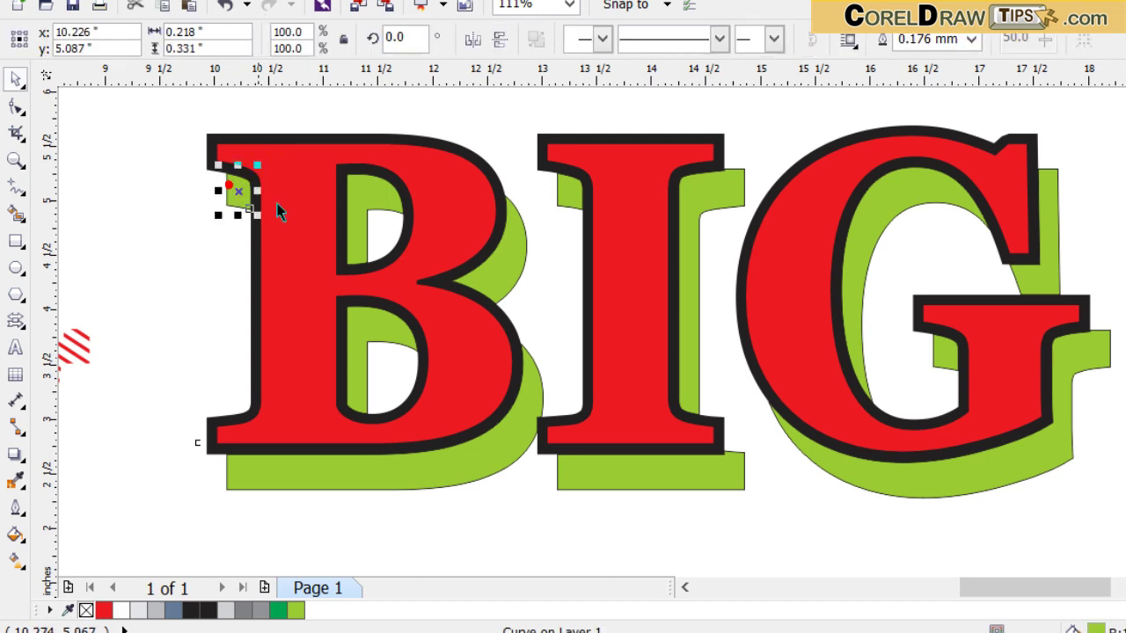
left_click(378, 190, "shift")
left_click(503, 257, "shift")
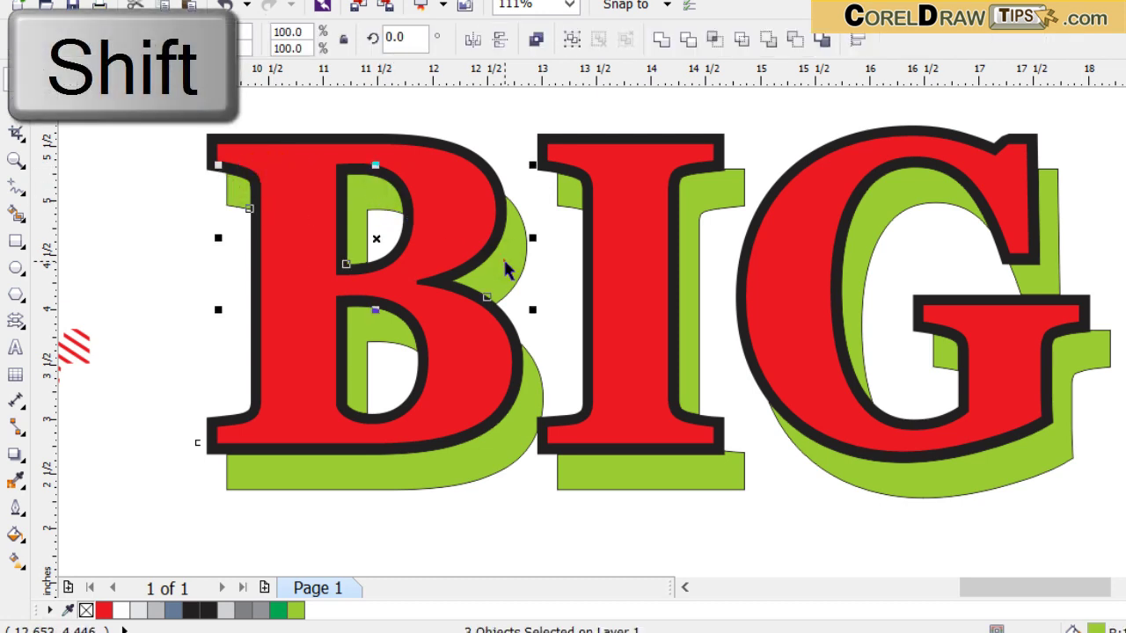
left_click(384, 316, "shift")
left_click(498, 468, "shift")
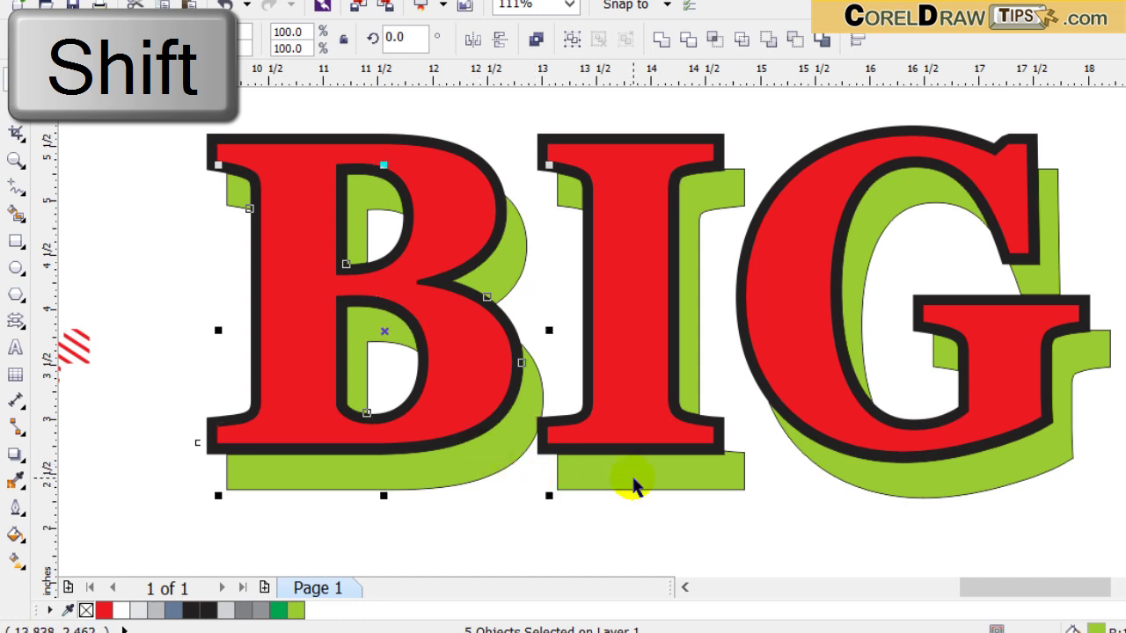
left_click(633, 482, "shift")
left_click(724, 352, "shift")
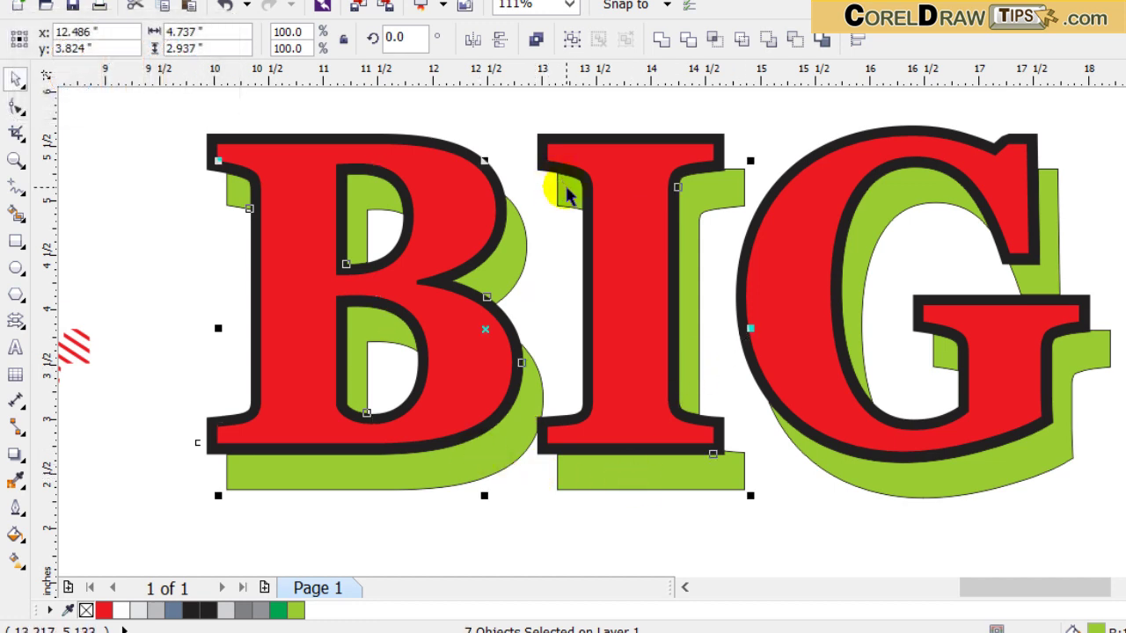
left_click(871, 253, "shift")
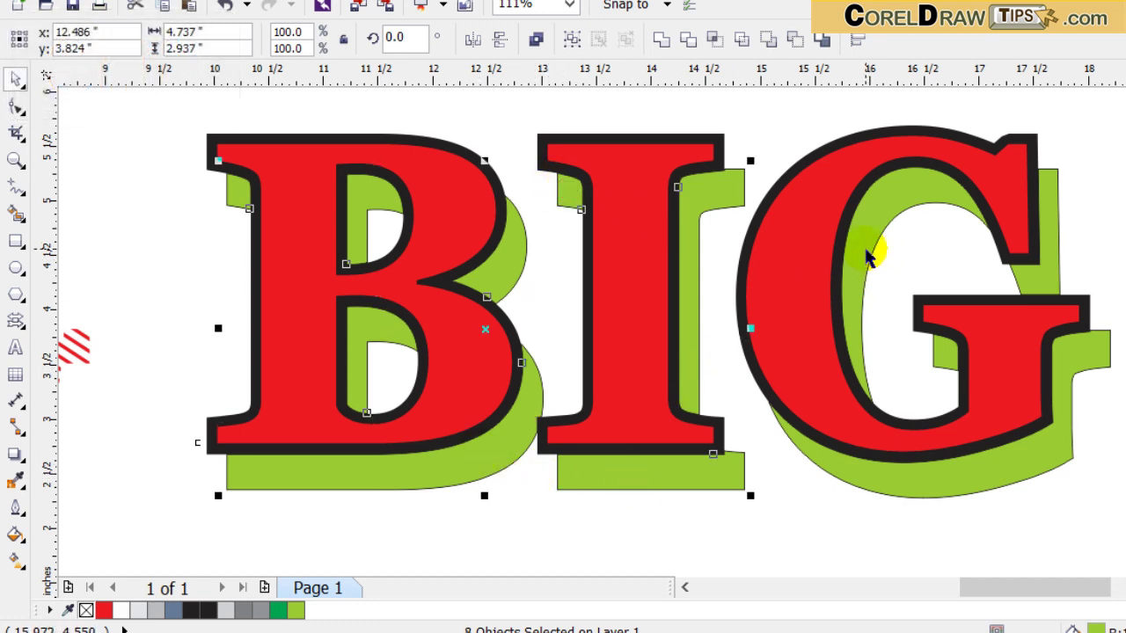
left_click(1051, 220, "shift")
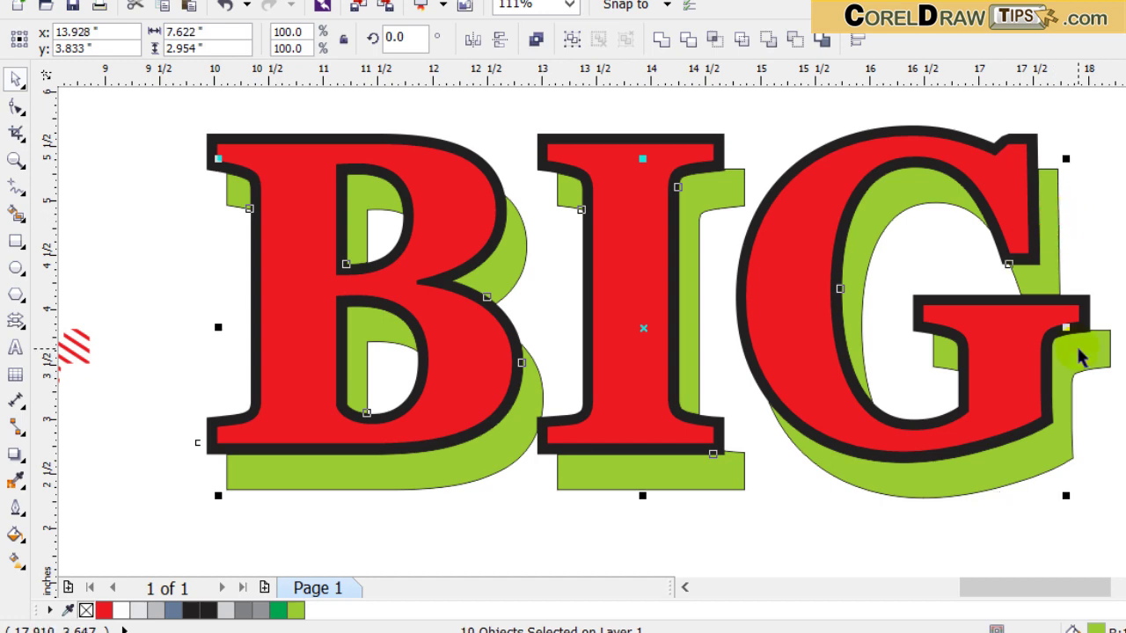
left_click(1080, 354, "shift")
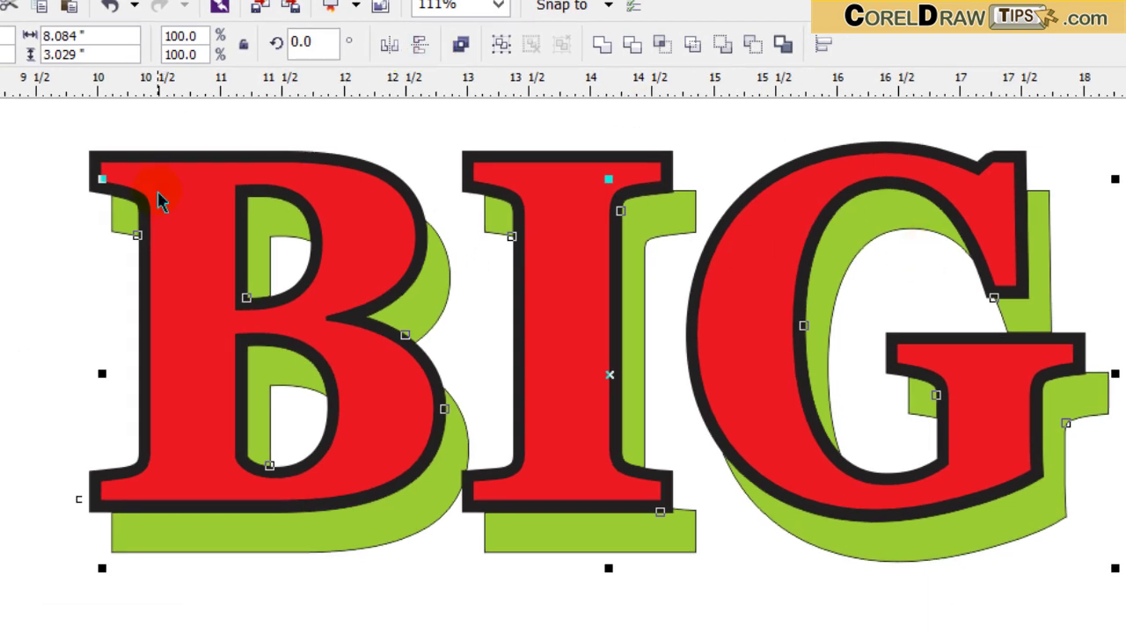
left_click(461, 46)
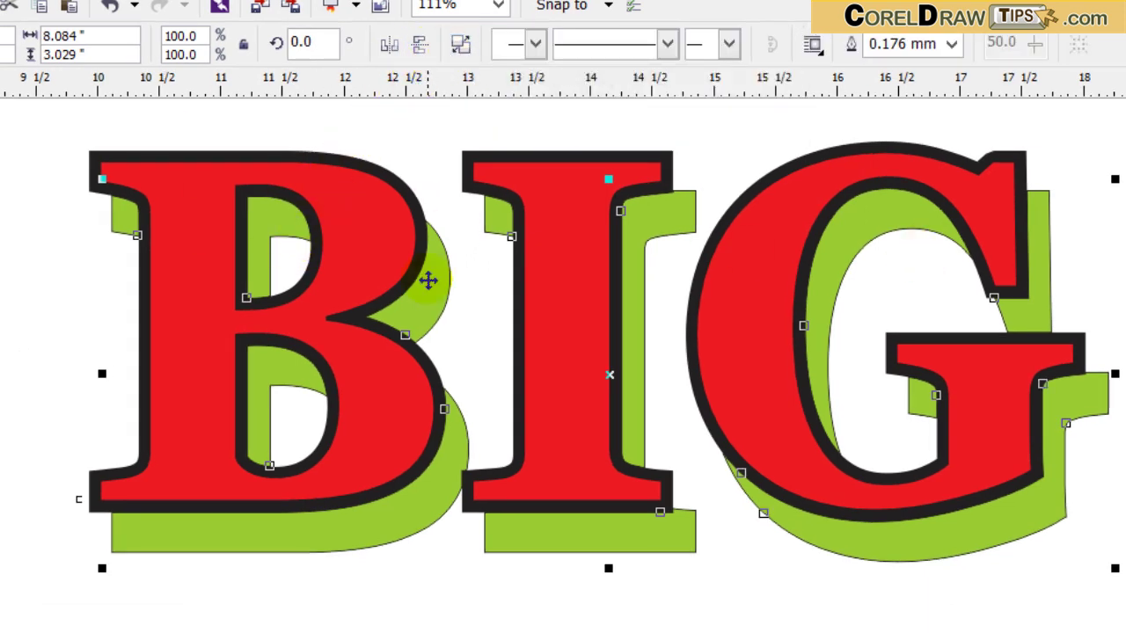
left_click_drag(612, 376, 593, 473)
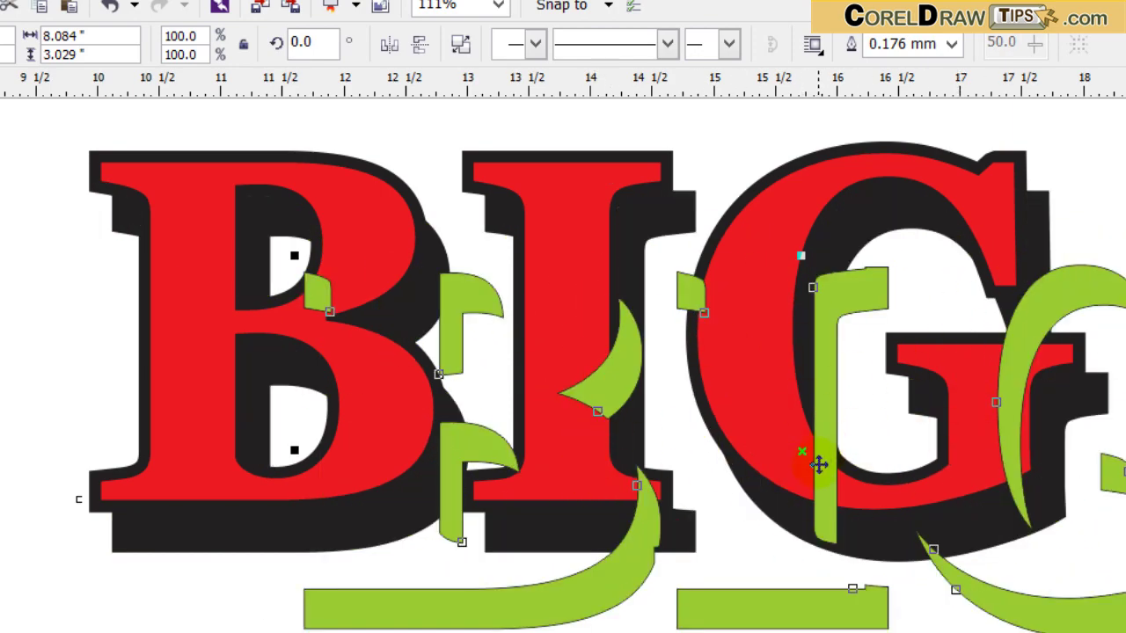
key("ctrl+z")
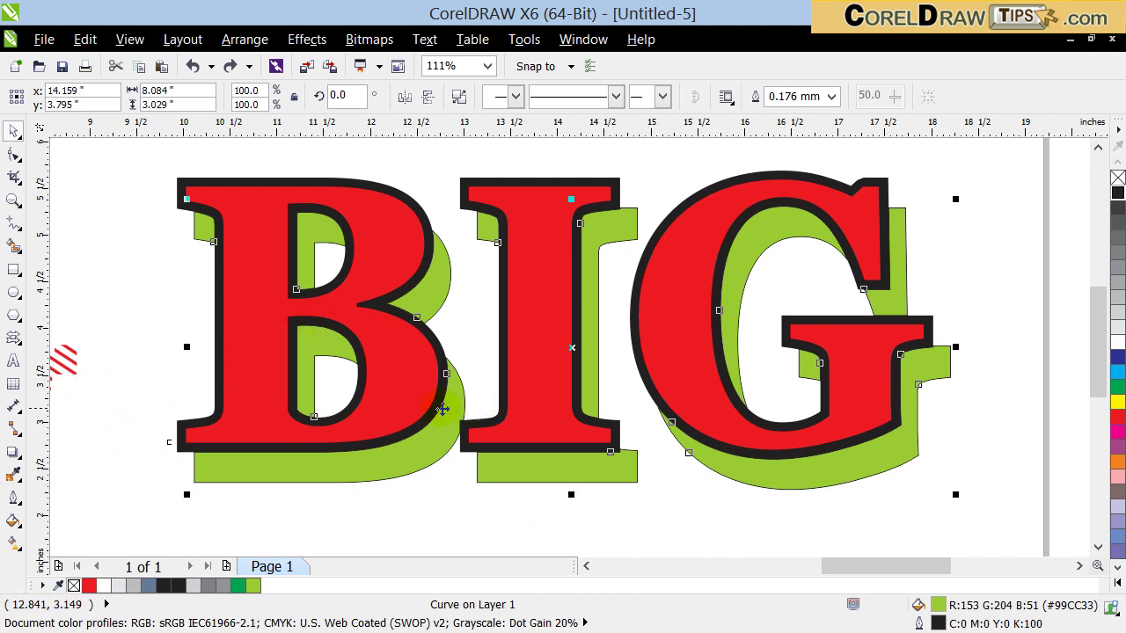
left_click(413, 413)
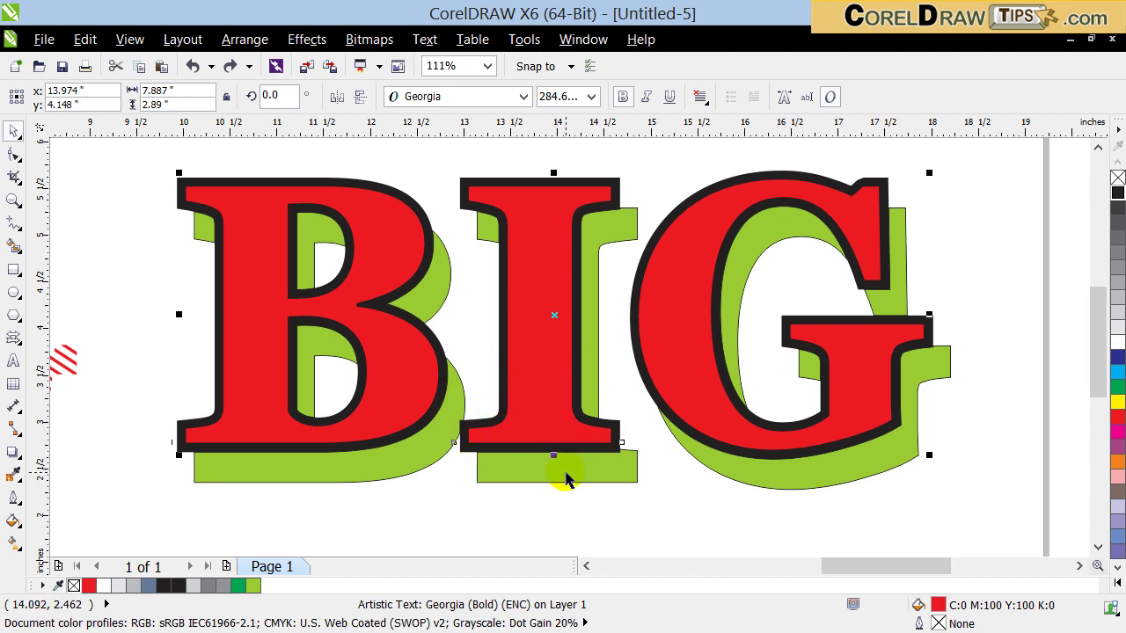
key("Delete")
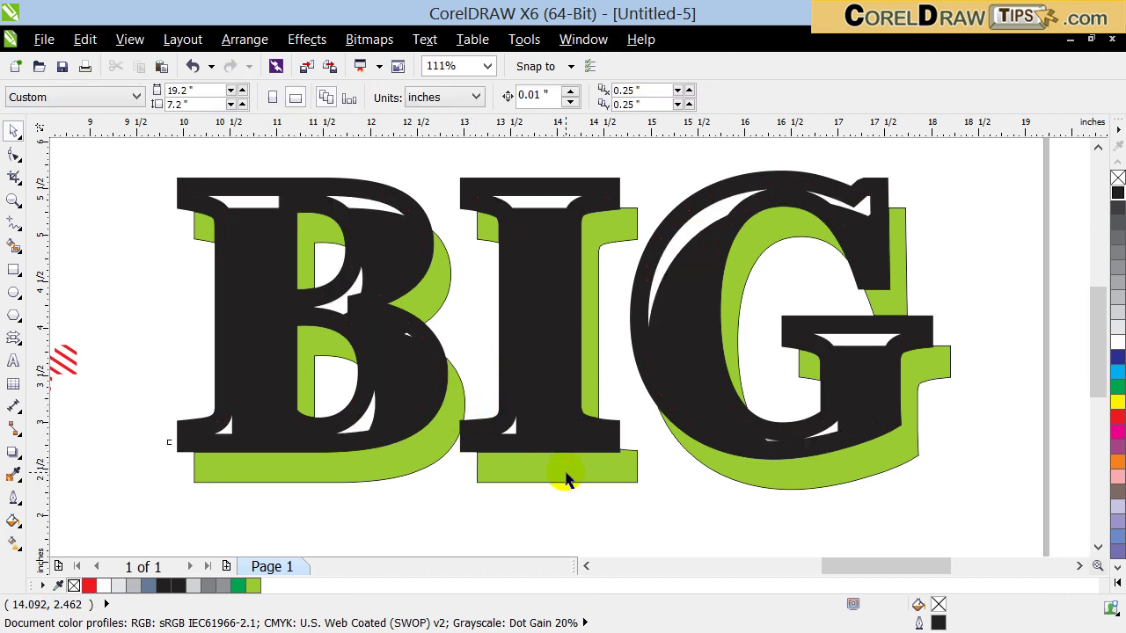
key("ctrl+z")
- Remove the combined green shape and the solid black shadow from behind the lettering, and select the black BIG outline
left_click(414, 482)
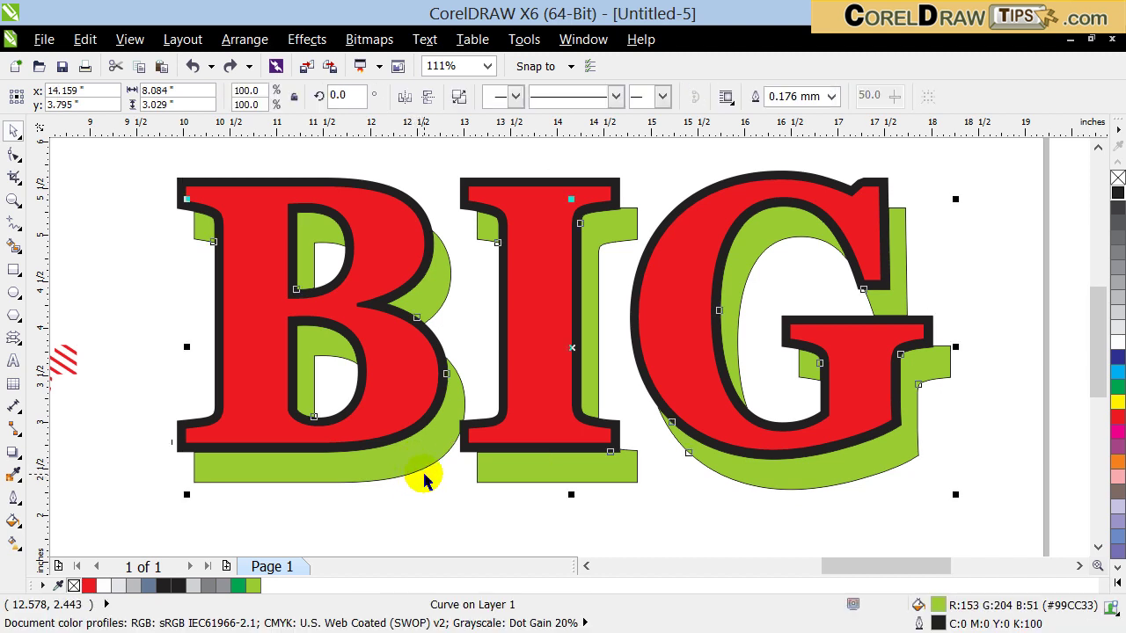
key("Delete")
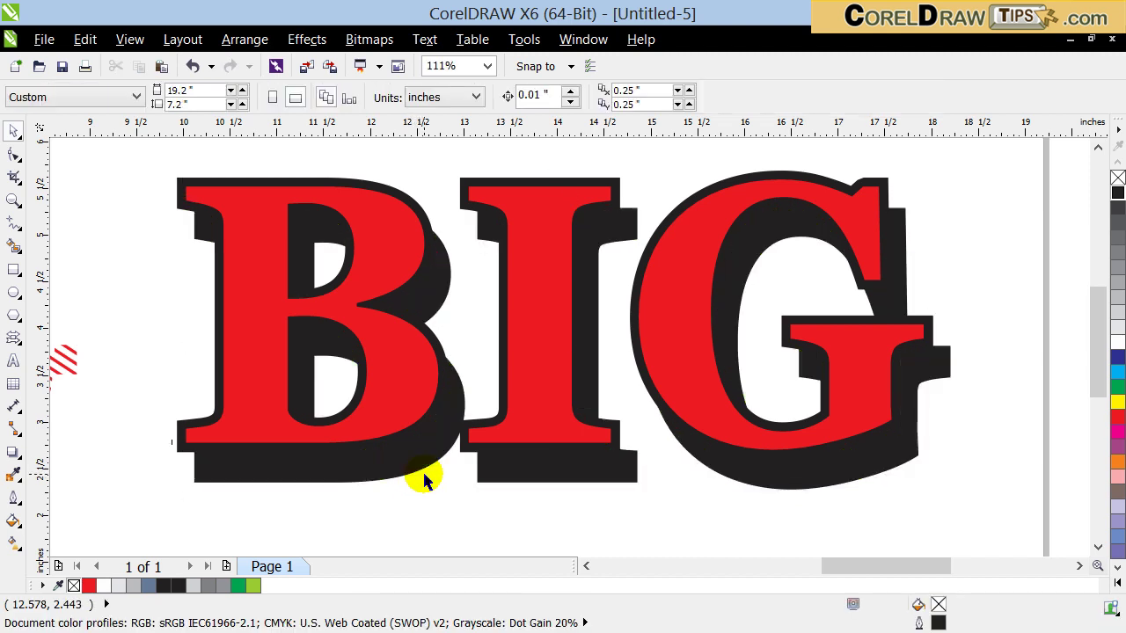
left_click(430, 468)
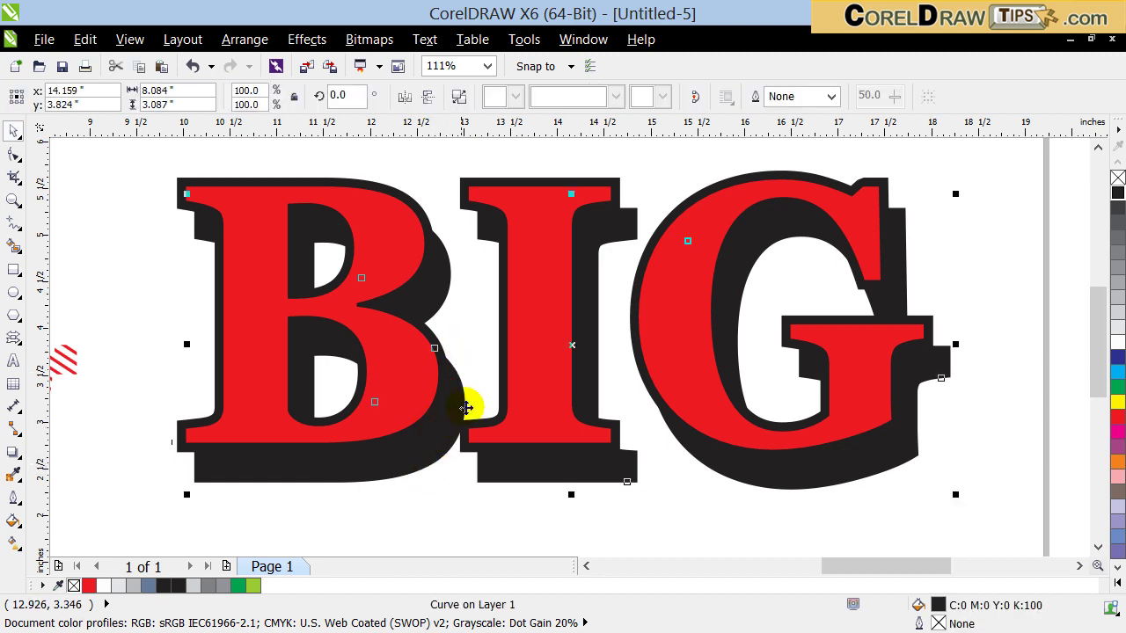
key("Delete")
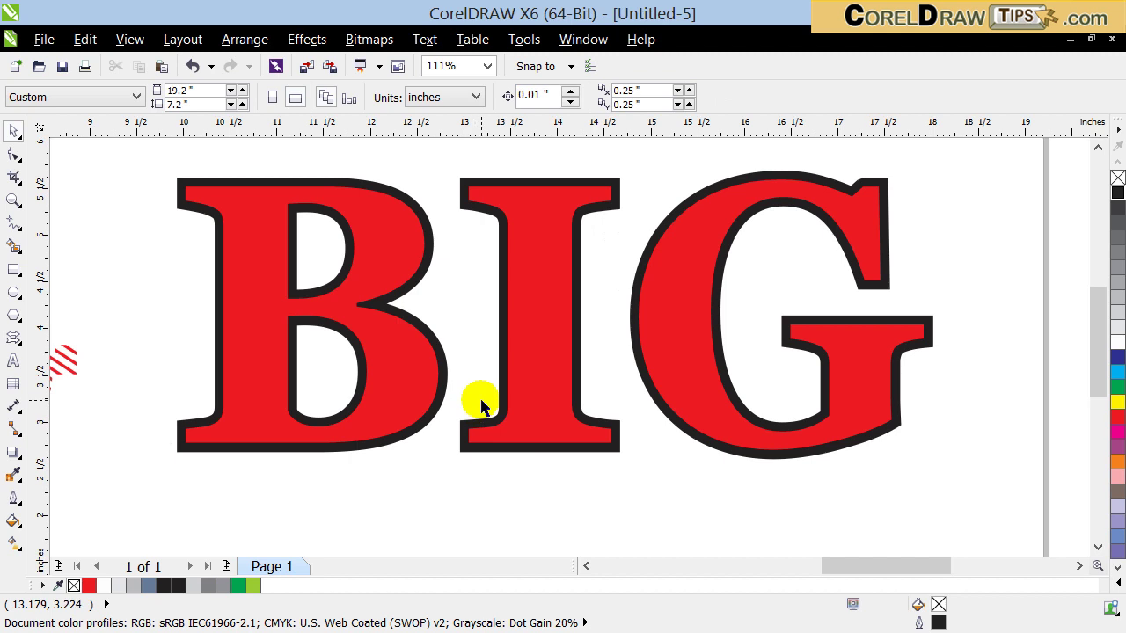
left_click(394, 372)
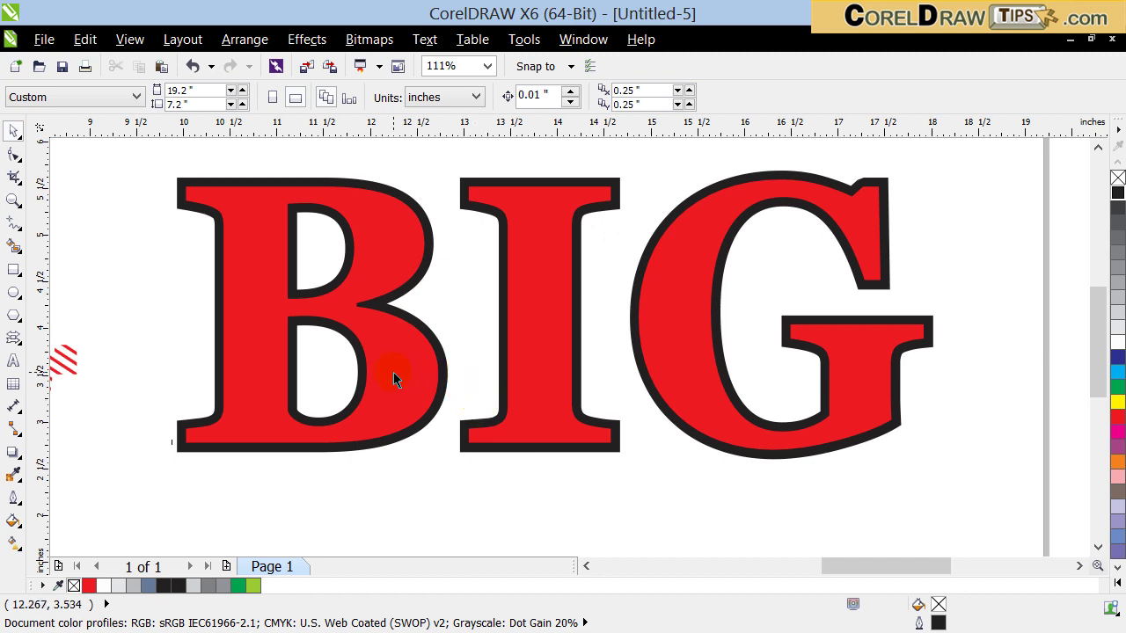
left_click(310, 180)
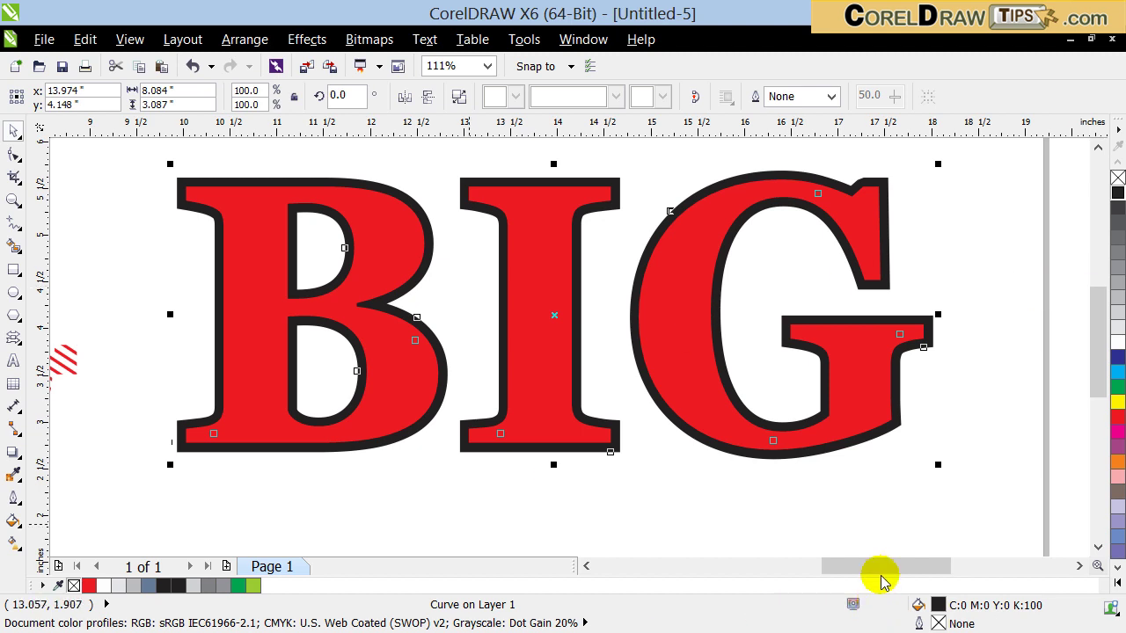
- Fill the selected black BIG outline with white, check the curves in Wireframe view, return to Enhanced view and deselect
mouse_move(879, 576)
left_mouse_down()
mouse_move(835, 582)
mouse_move(887, 591)
left_mouse_up()
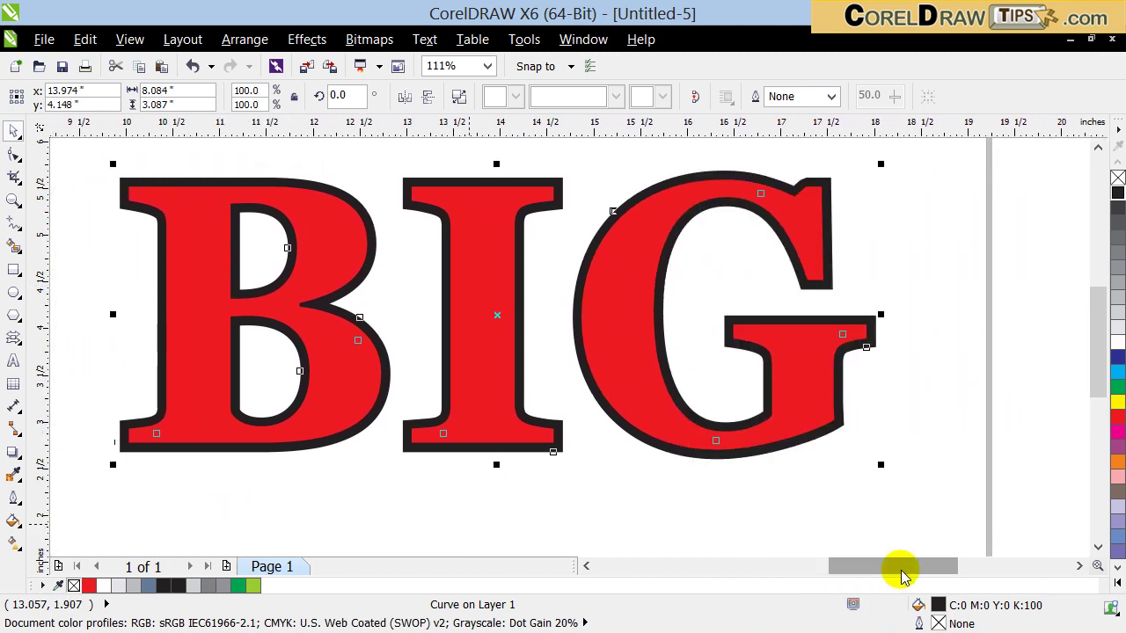
right_click(1117, 342)
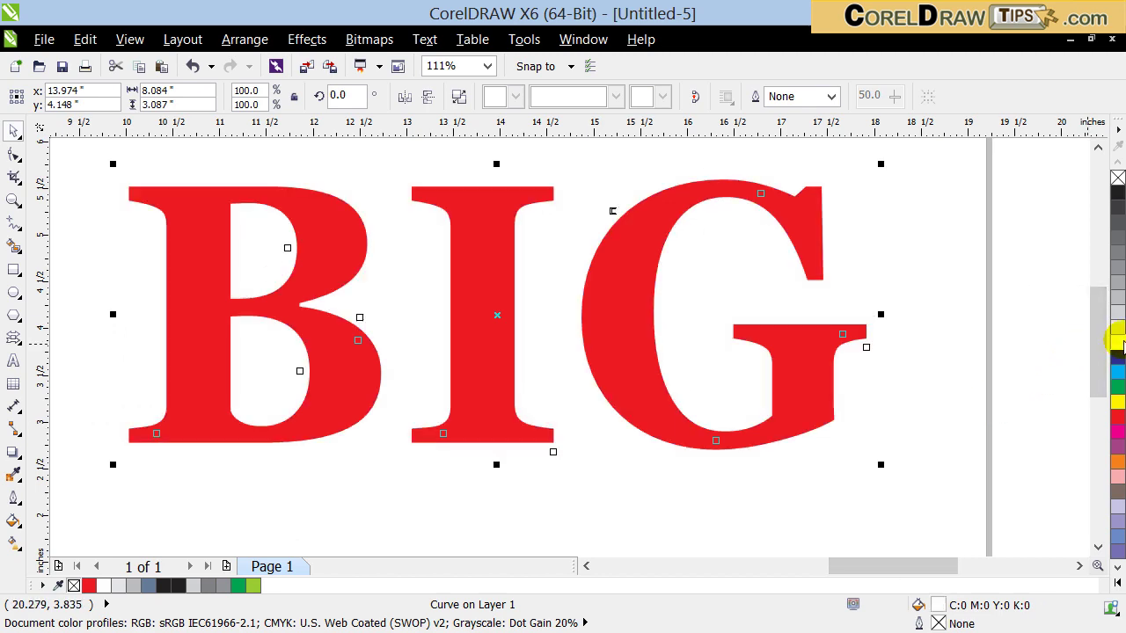
left_click(132, 39)
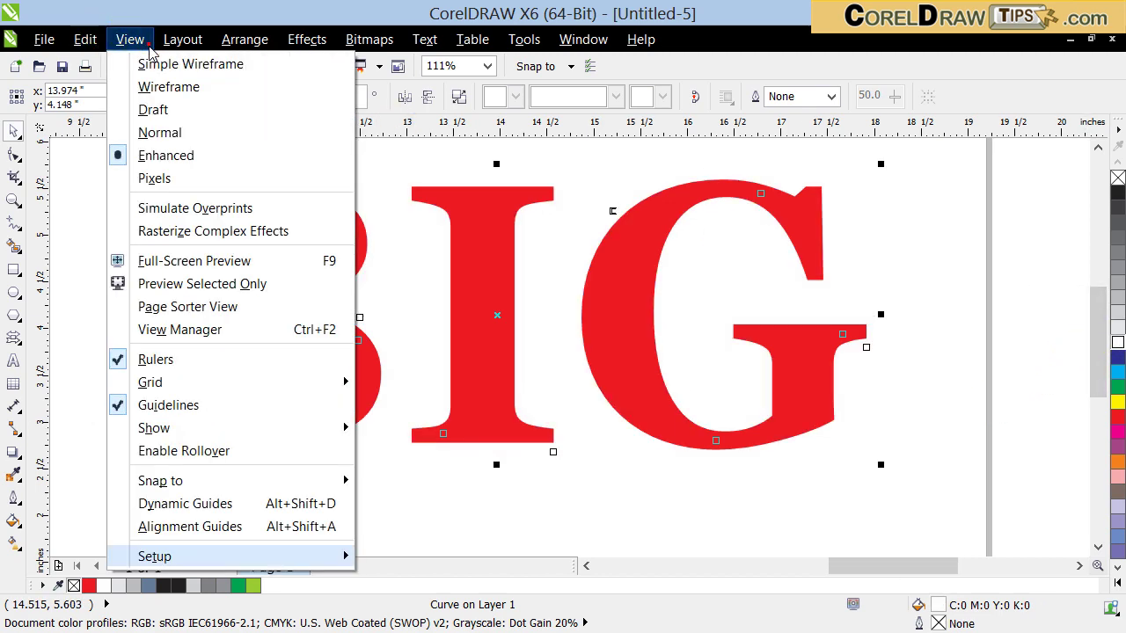
left_click(167, 86)
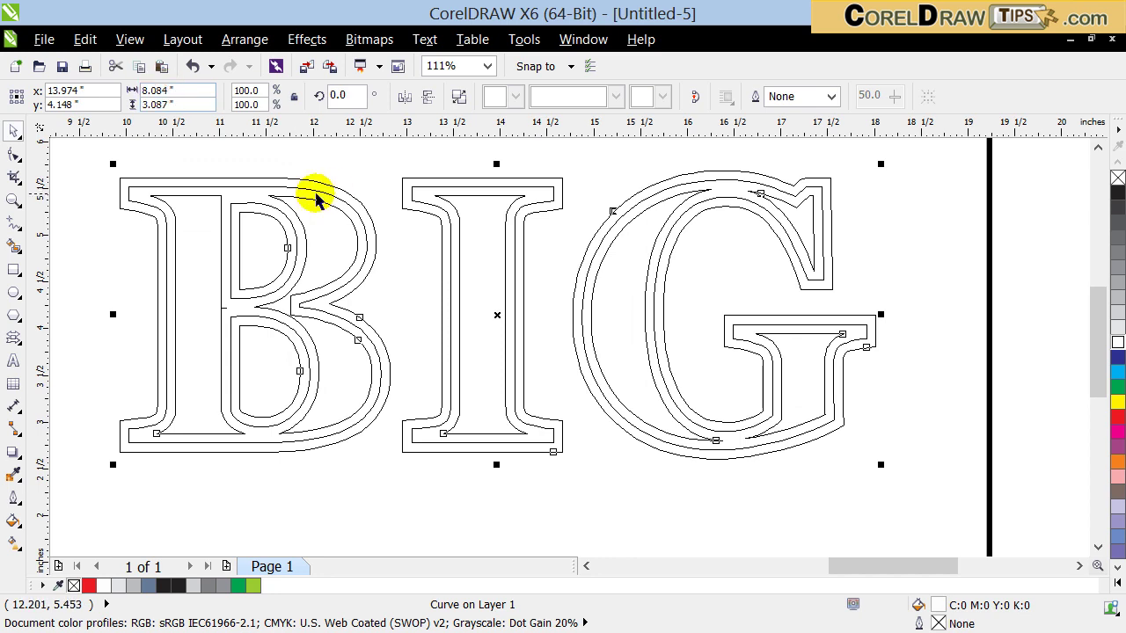
left_click(127, 40)
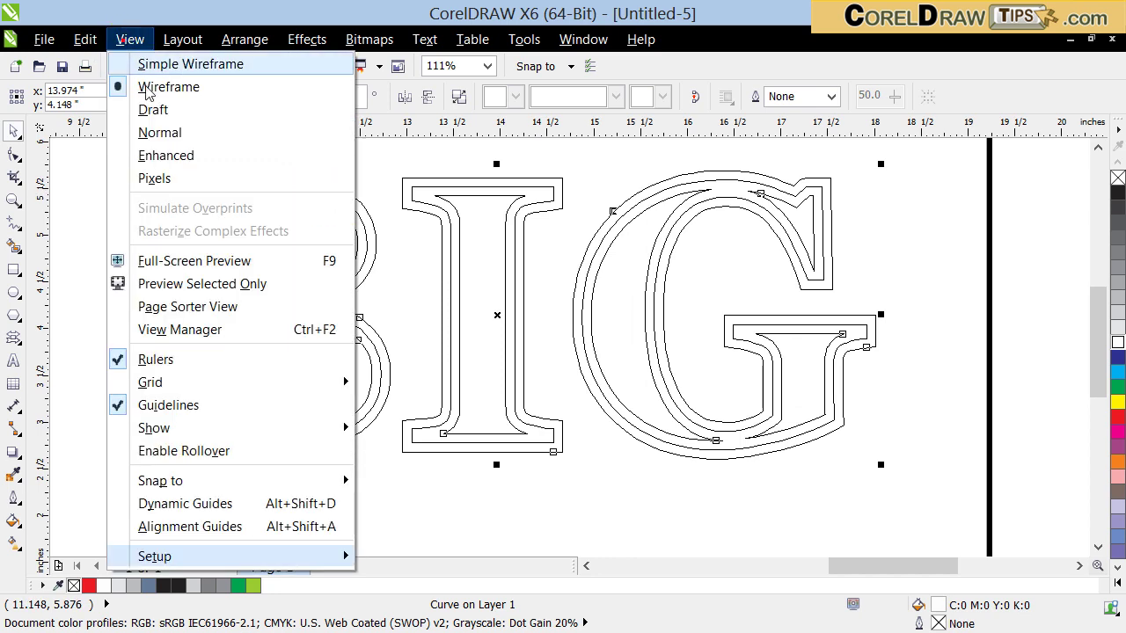
left_click(166, 158)
left_click(68, 272)
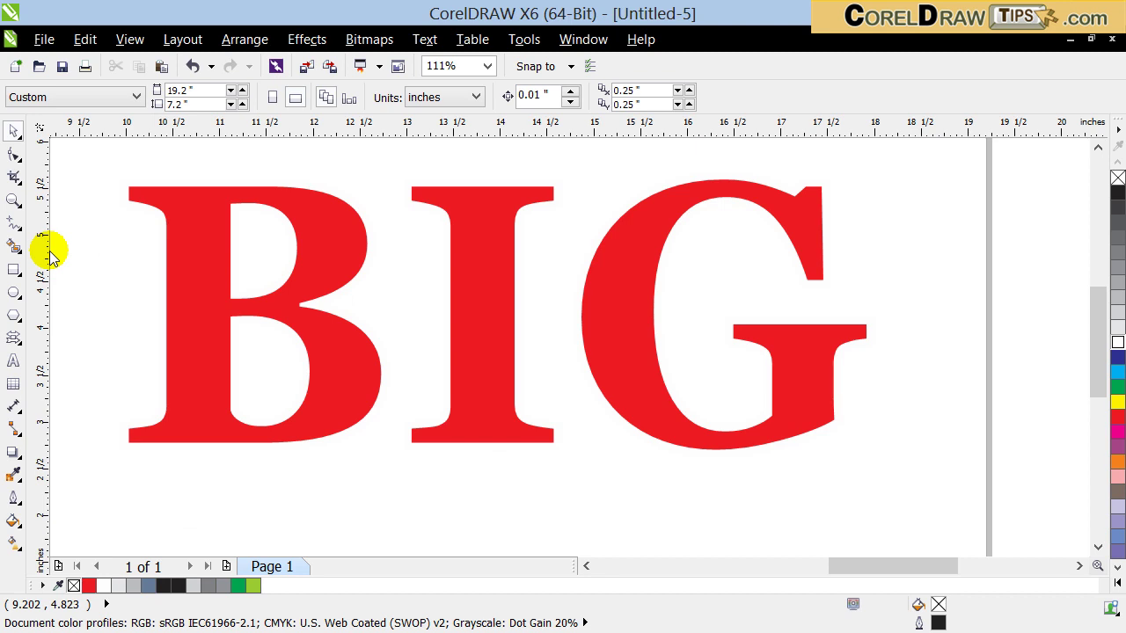
- Paste the combined yellow-green shadow shape back around the BIG lettering and deselect it
key("ctrl+v")
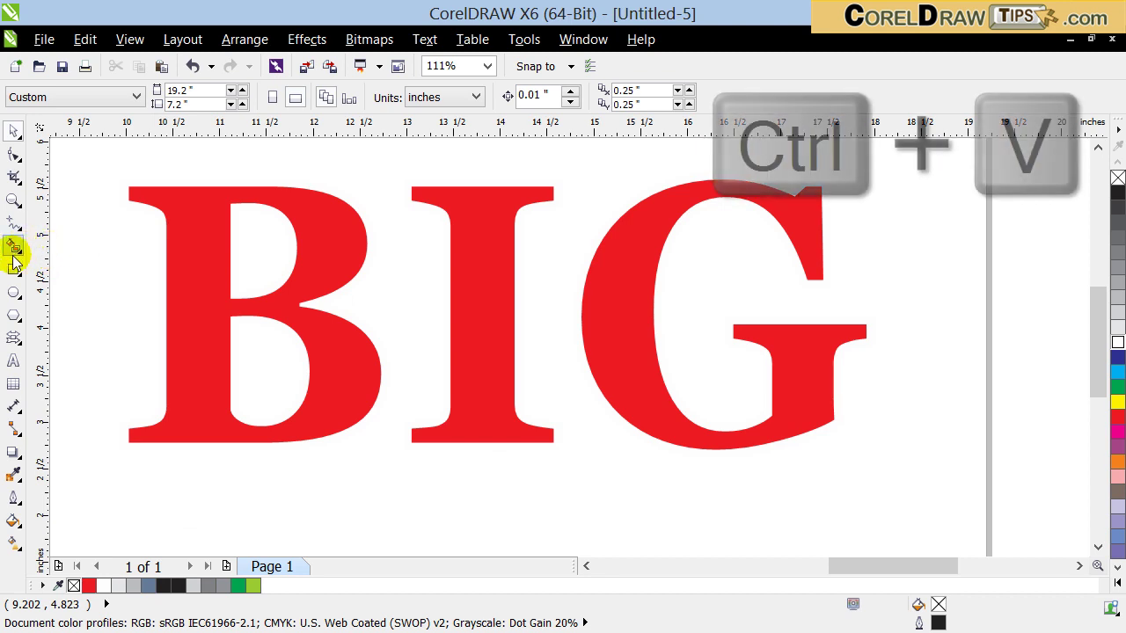
left_click(162, 68)
scroll(102, 356, "down", 3)
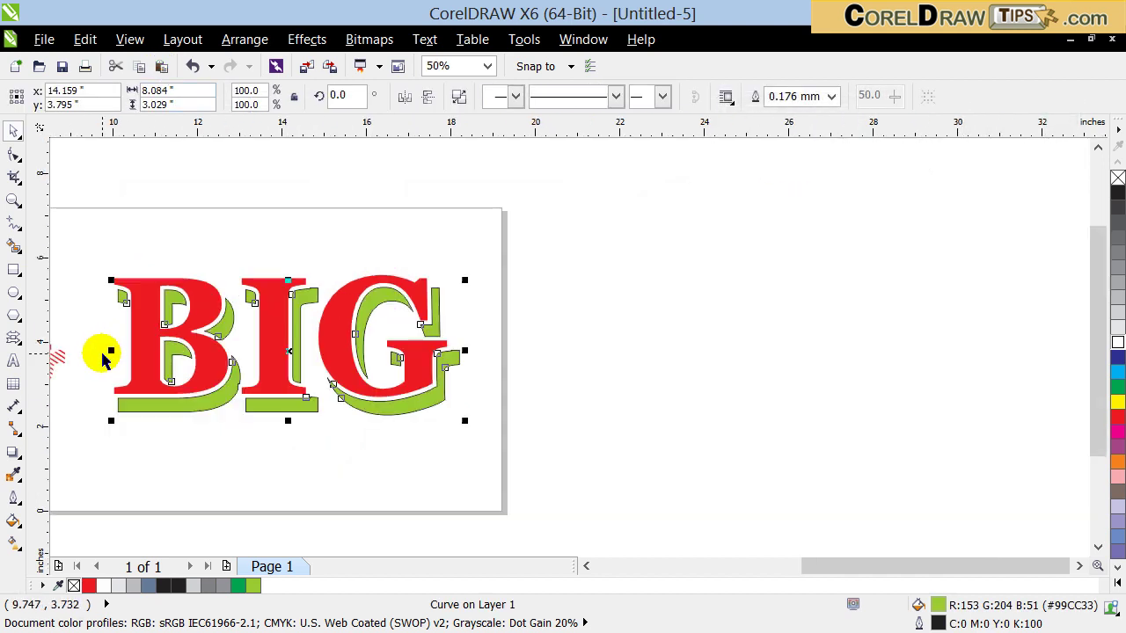
left_click(372, 528)
- Move the whole BIG IDEAS reference artwork to the left, off the page, and deselect it
left_click(586, 567)
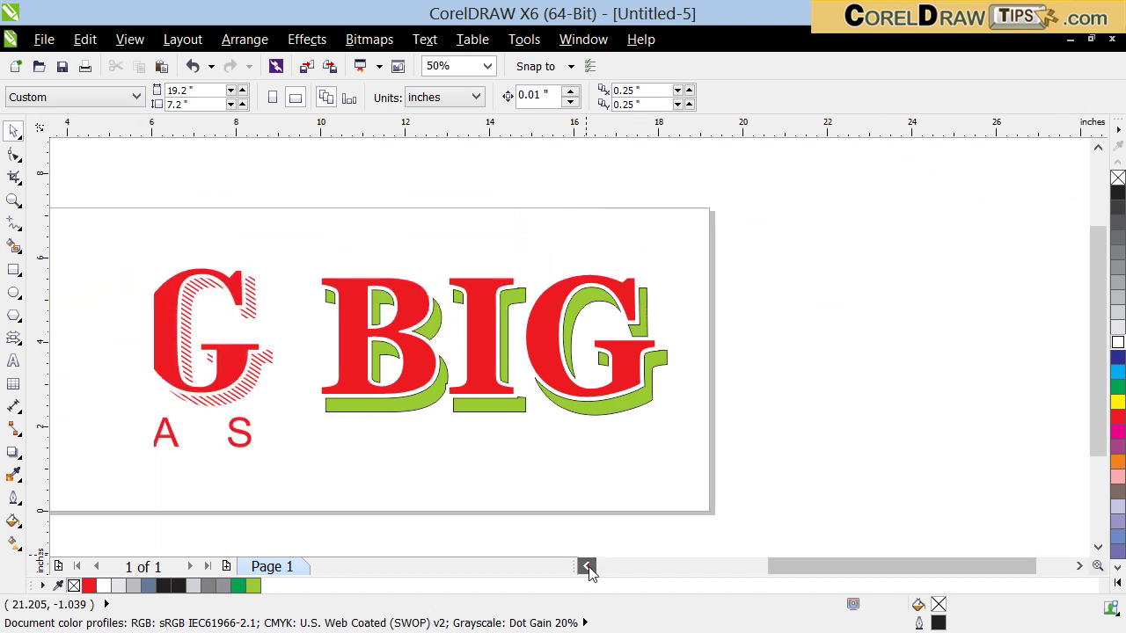
left_click(587, 567)
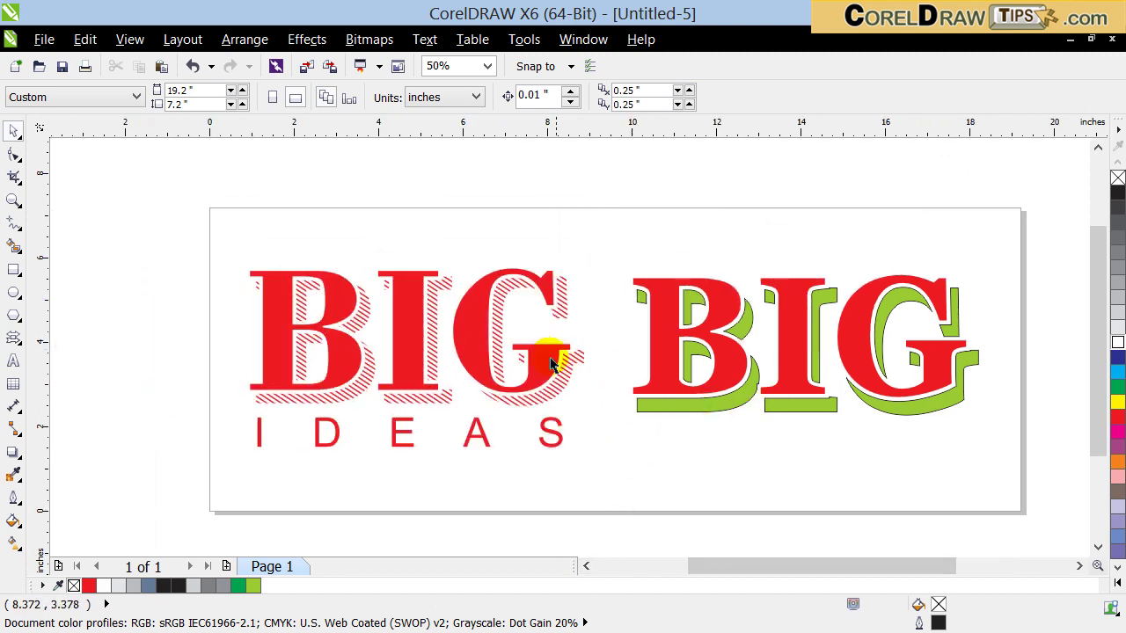
scroll(869, 385, "up", 1)
scroll(867, 390, "down", 1)
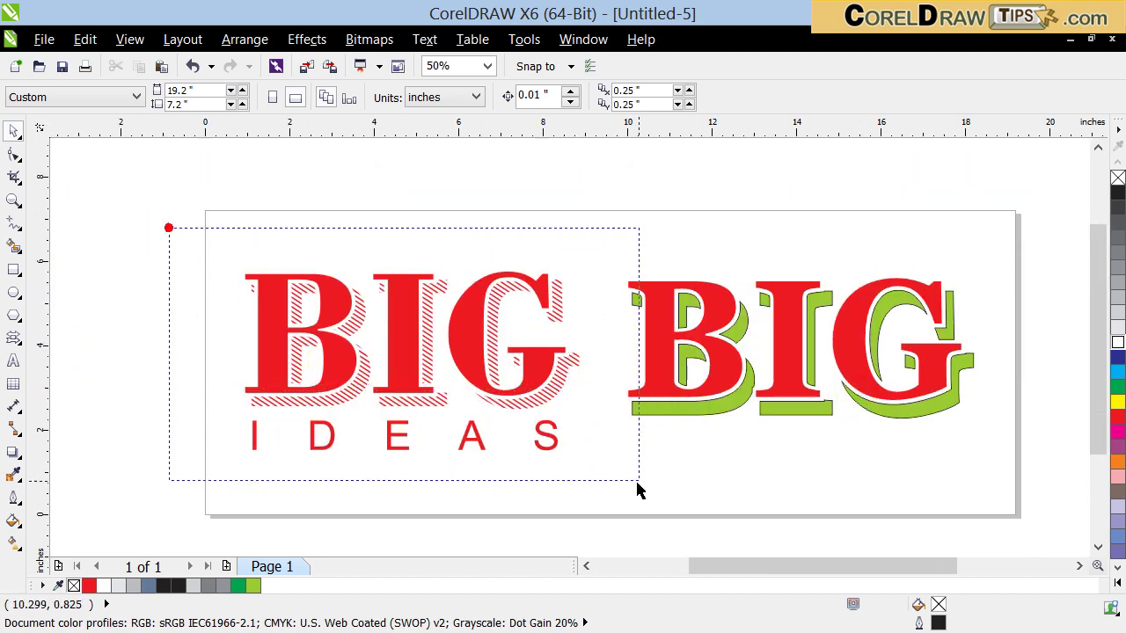
left_click_drag(637, 483, 639, 483)
left_click_drag(550, 395, 176, 394)
left_click(521, 308)
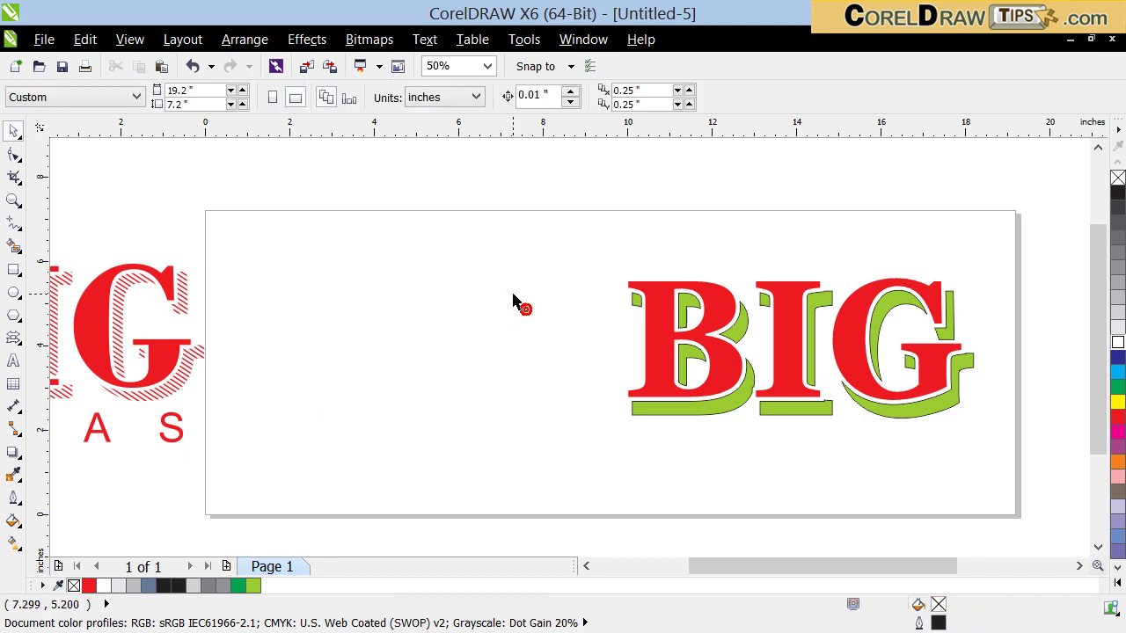
- Draw a thin horizontal rectangle about 14.15 by 0.04 inches above the page, filled red with no outline
left_click(13, 270)
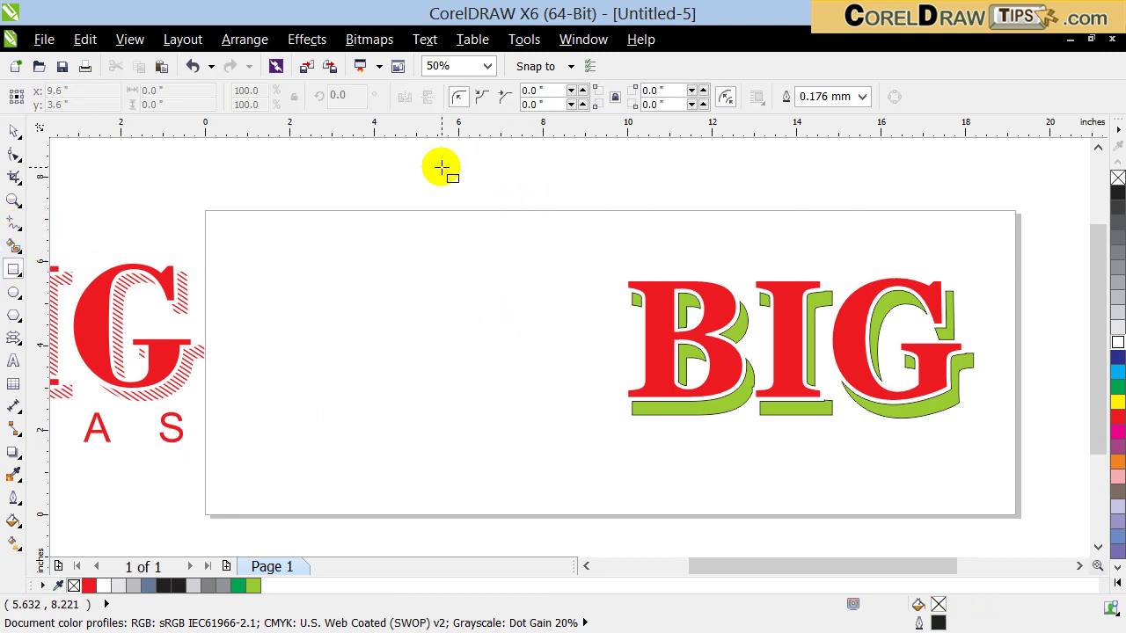
left_click_drag(444, 168, 1042, 168)
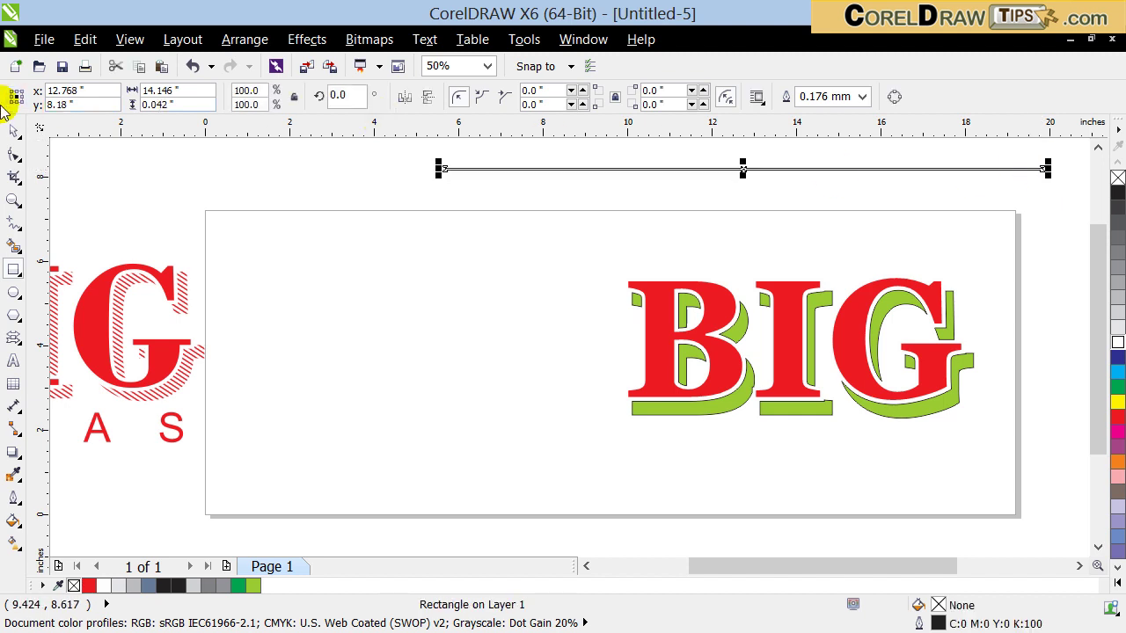
left_click(1119, 417)
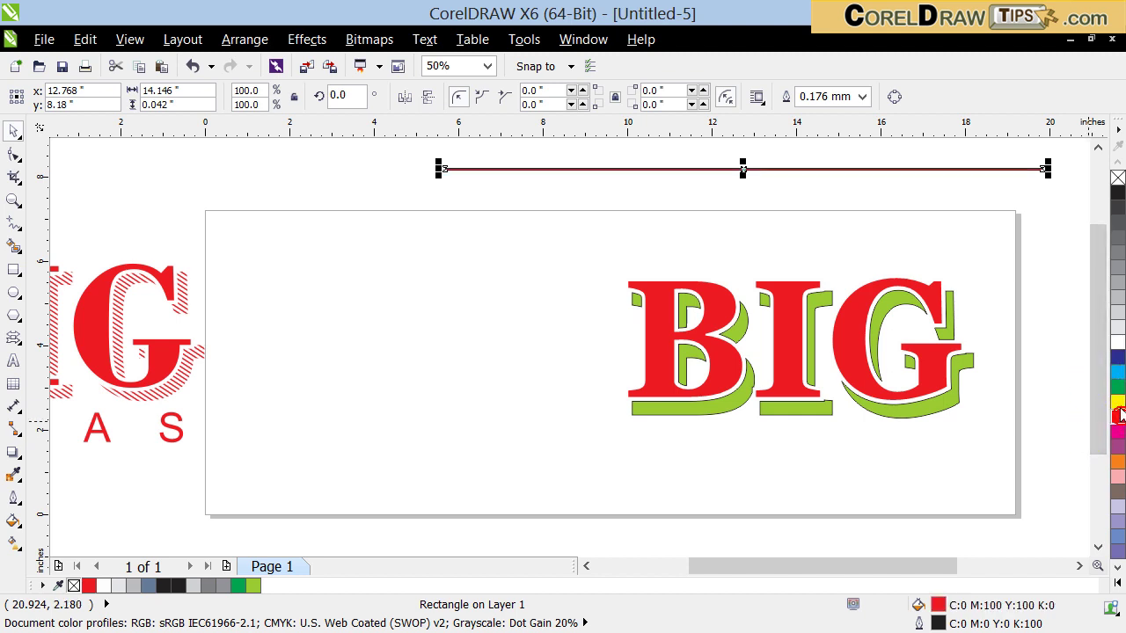
right_click(1117, 176)
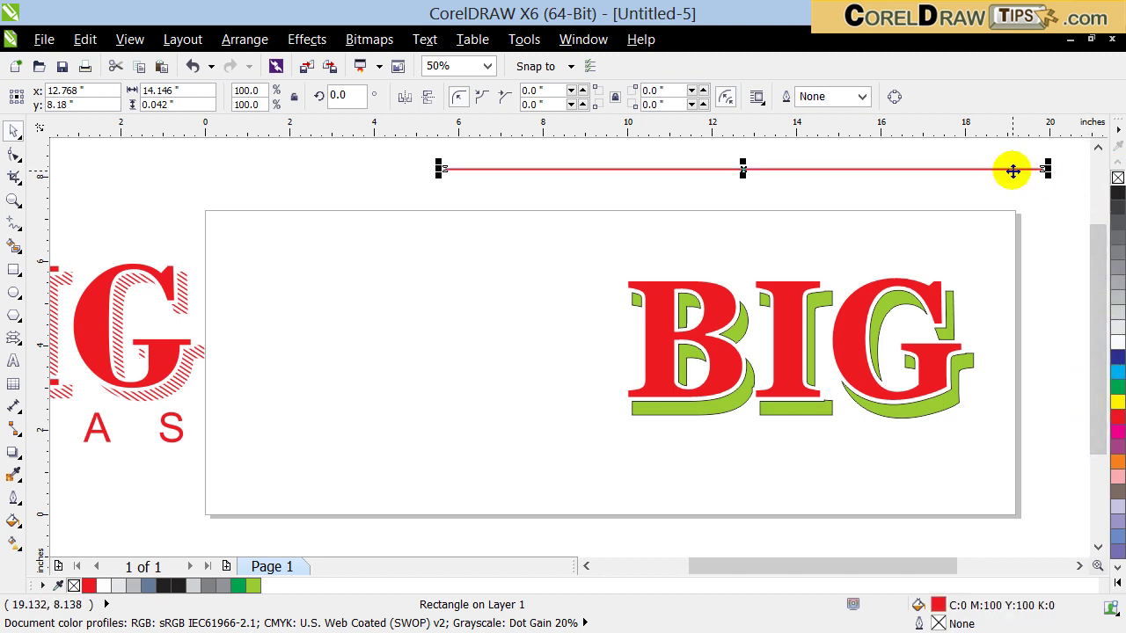
- Rotate the thin red rectangle to about 315.9° and position it diagonally beyond the upper-right side of the BIG lettering
left_click_drag(1012, 170, 983, 219)
left_click(983, 219)
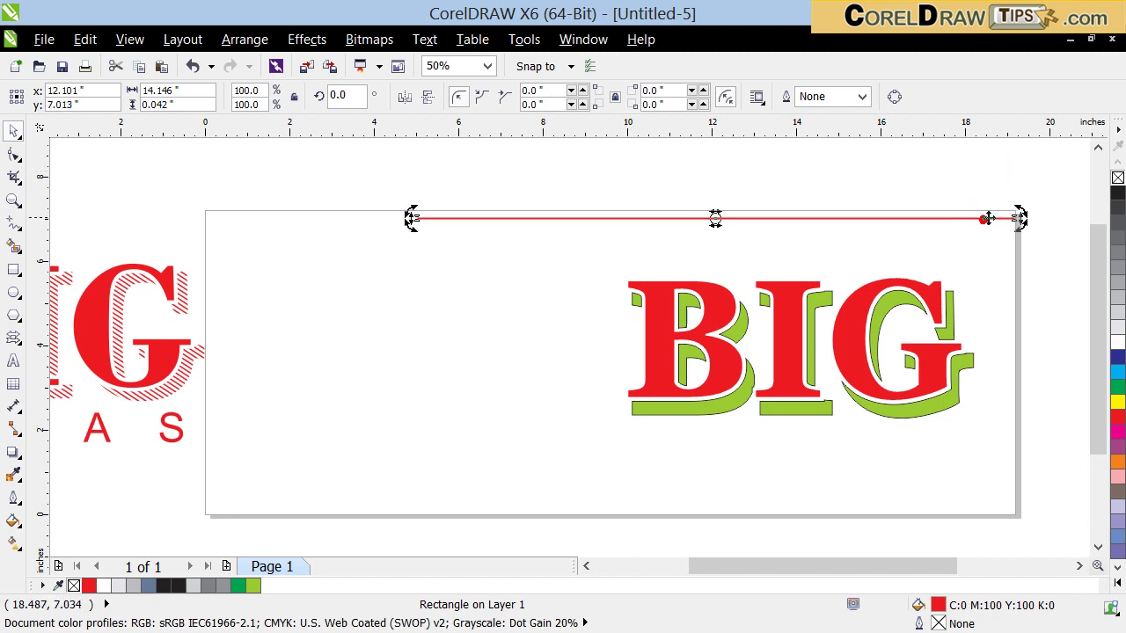
left_click_drag(1021, 206, 956, 502)
scroll(956, 502, "down", 1)
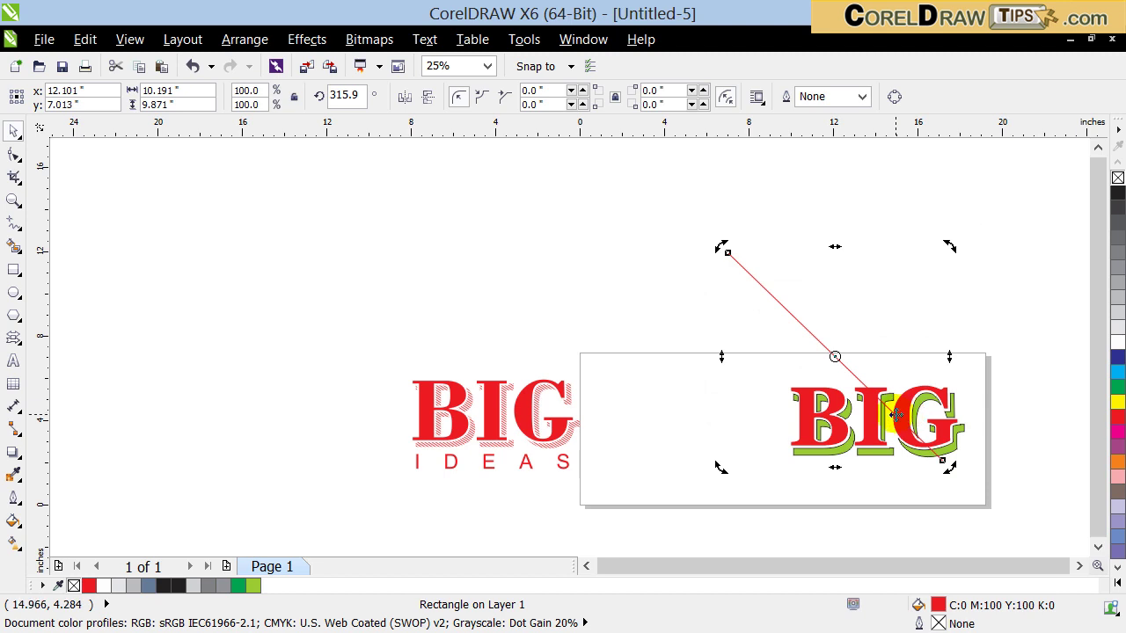
left_click_drag(896, 415, 1016, 411)
scroll(1015, 443, "up", 1)
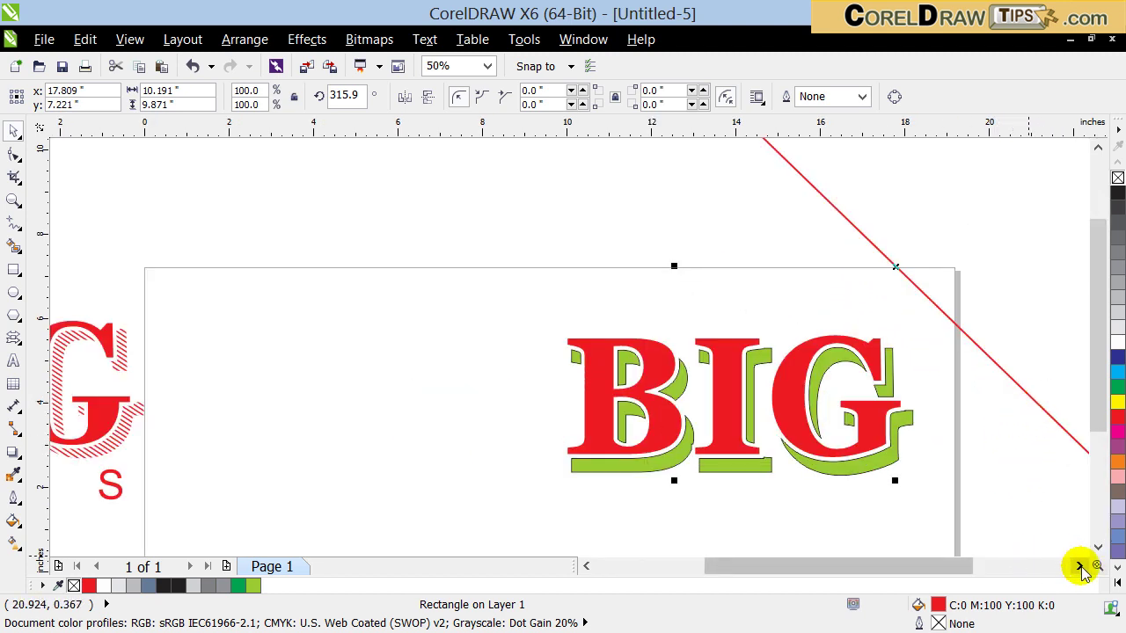
left_click(1033, 453)
- Place a copy of the diagonal red stripe beyond the lower-left side of the BIG lettering and deselect it
scroll(1059, 519, "down", 1)
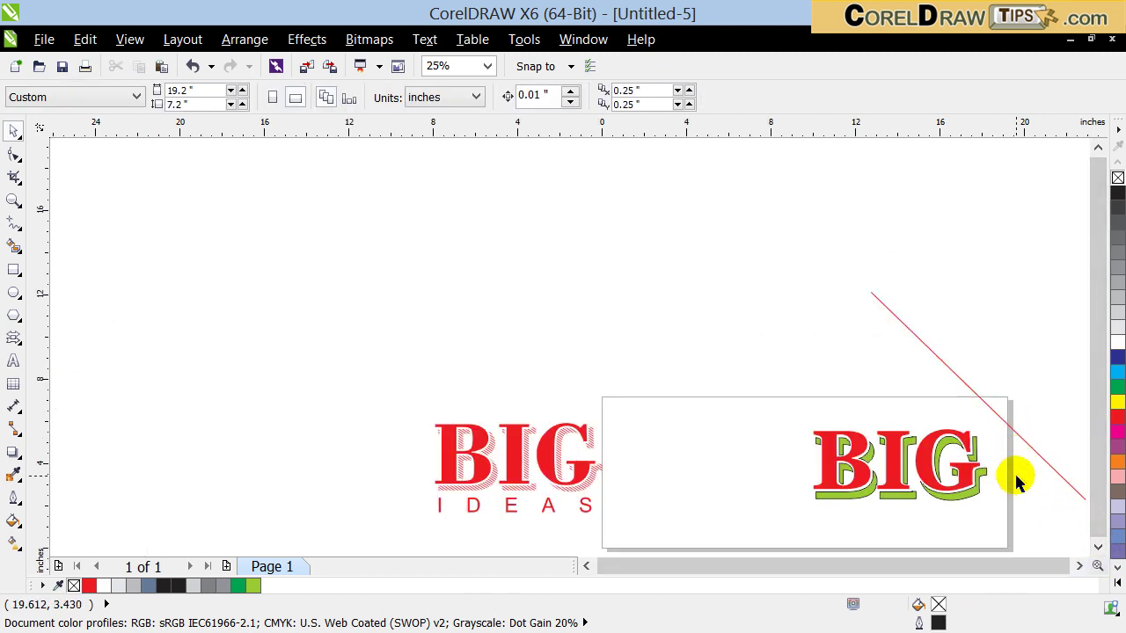
left_click(13, 200)
left_click(834, 322)
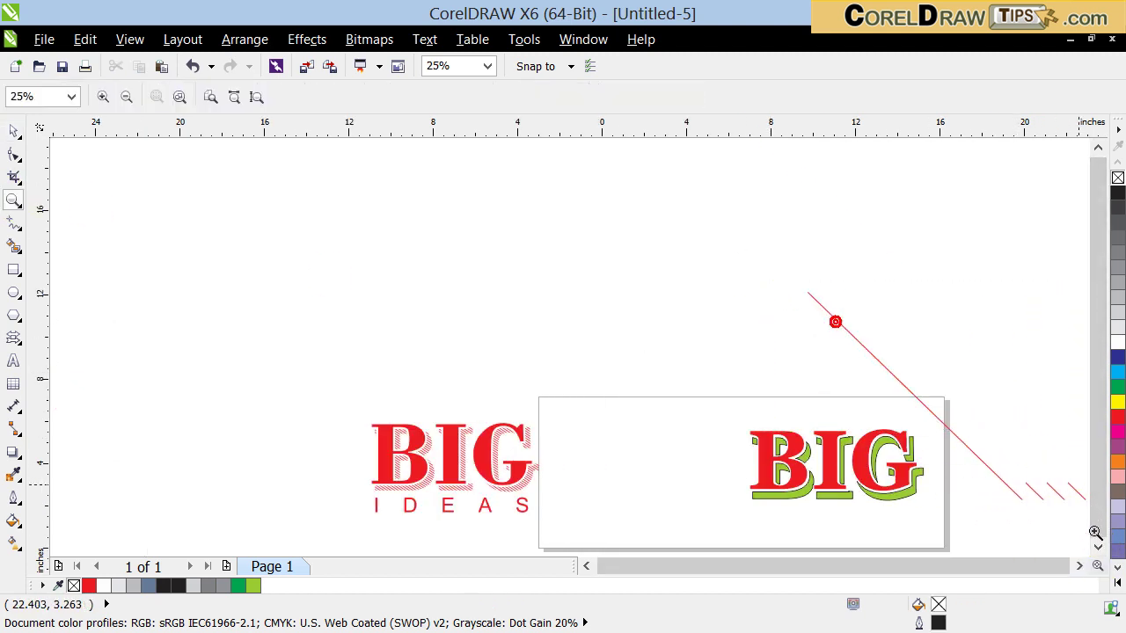
left_click_drag(663, 283, 977, 528)
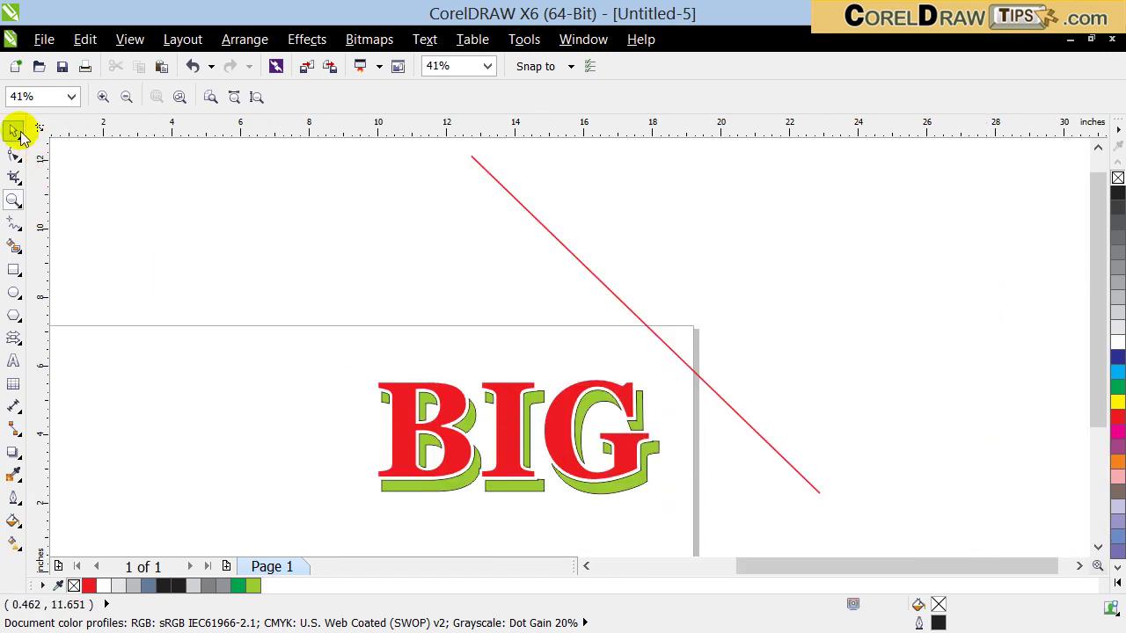
left_click(15, 131)
left_click(629, 311)
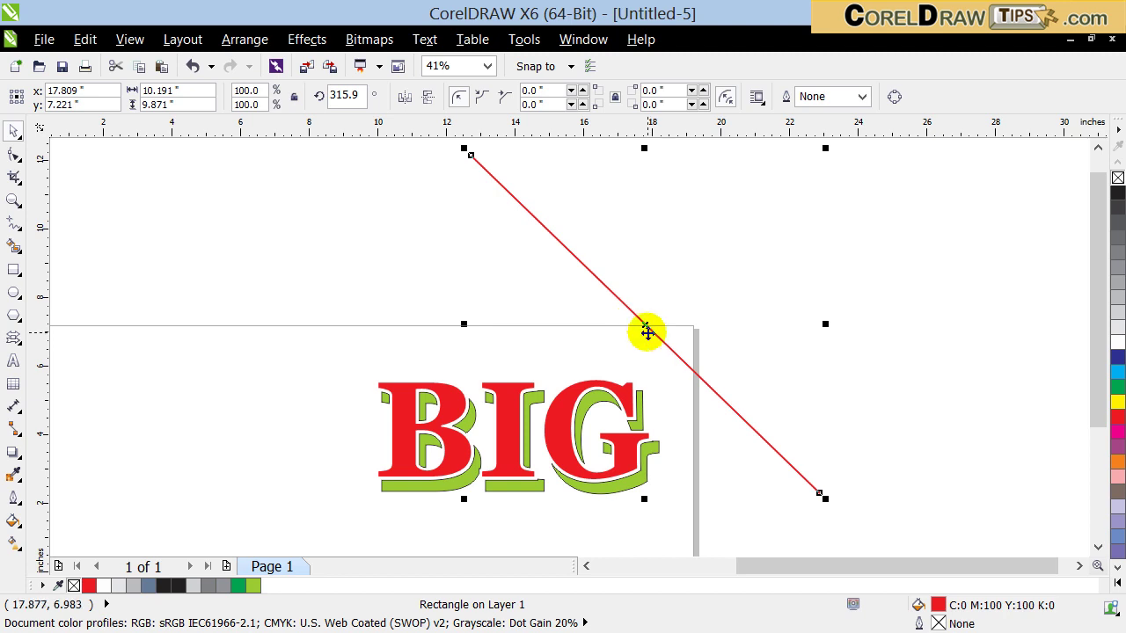
left_click_drag(645, 326, 302, 470)
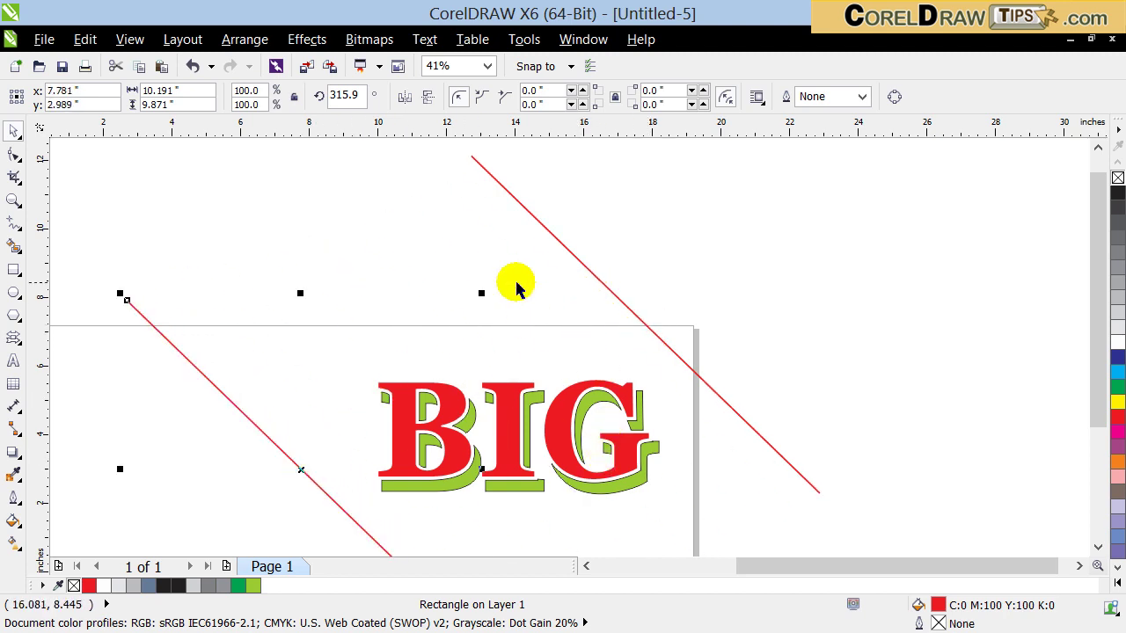
left_click(846, 249)
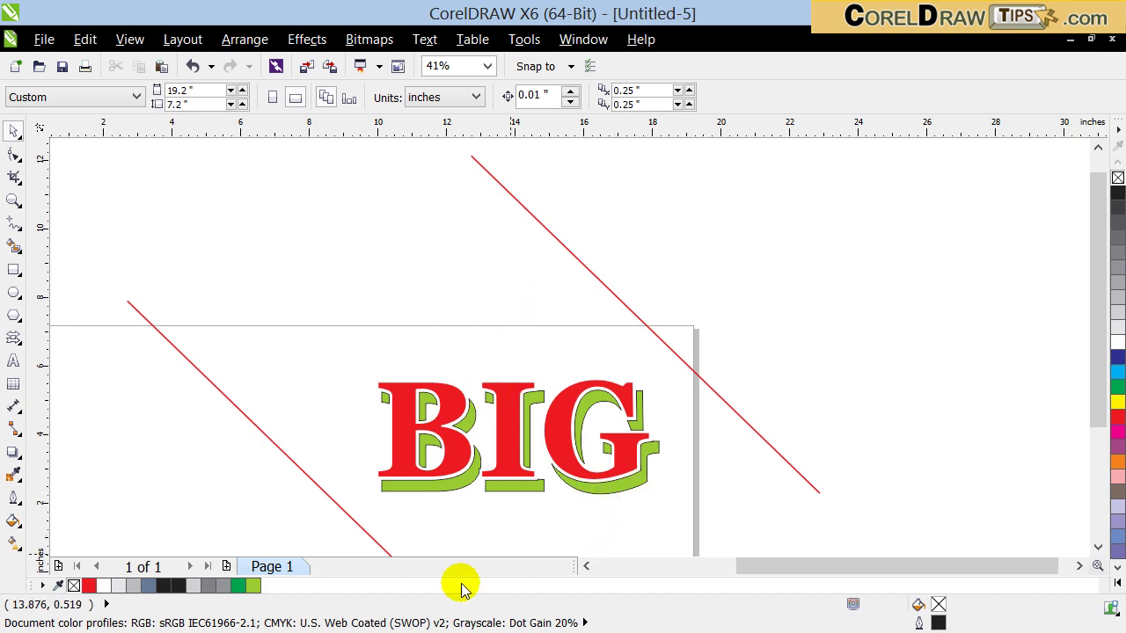
- Select both diagonal red stripes and blend them with 20 steps across the BIG lettering
scroll(426, 494, "up", 3)
scroll(445, 490, "down", 3)
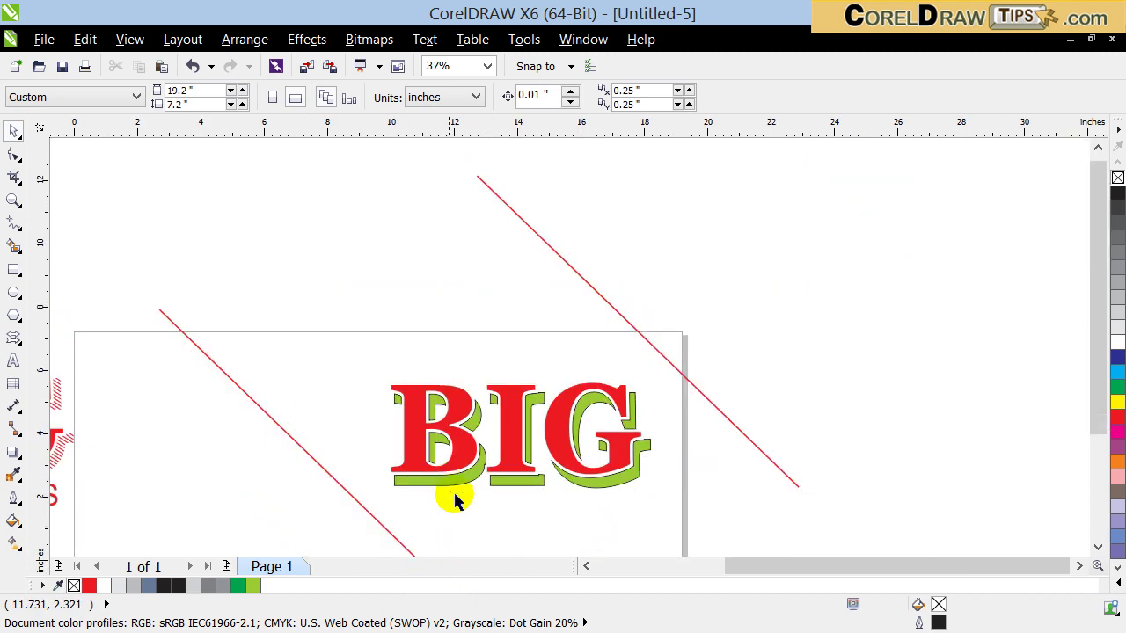
left_click(544, 244)
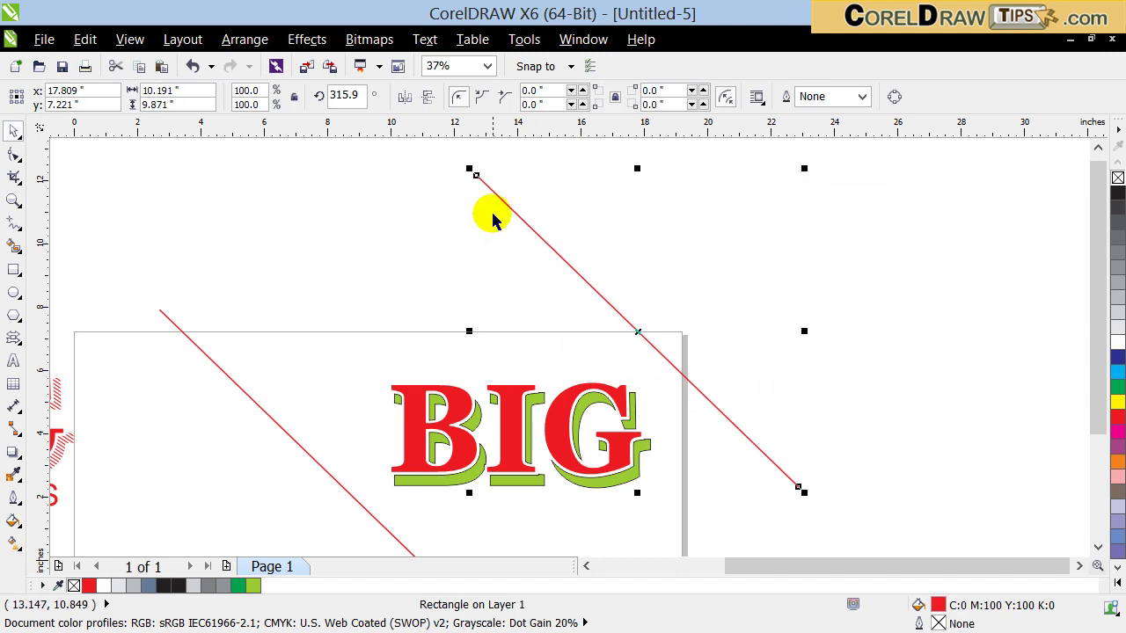
left_click(179, 333, "shift")
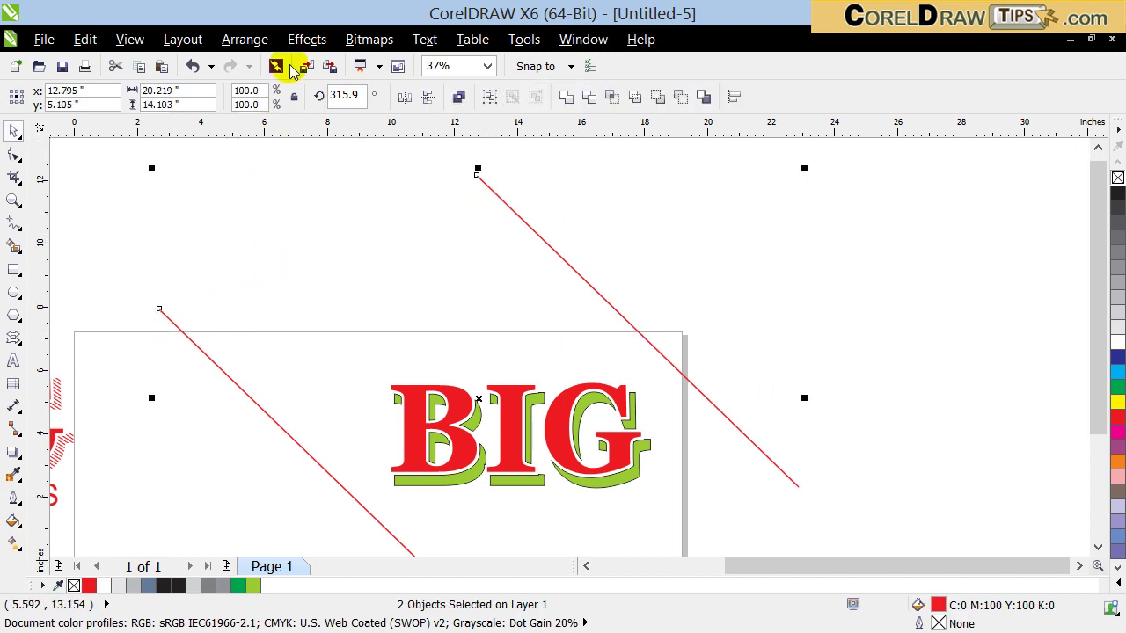
left_click(307, 39)
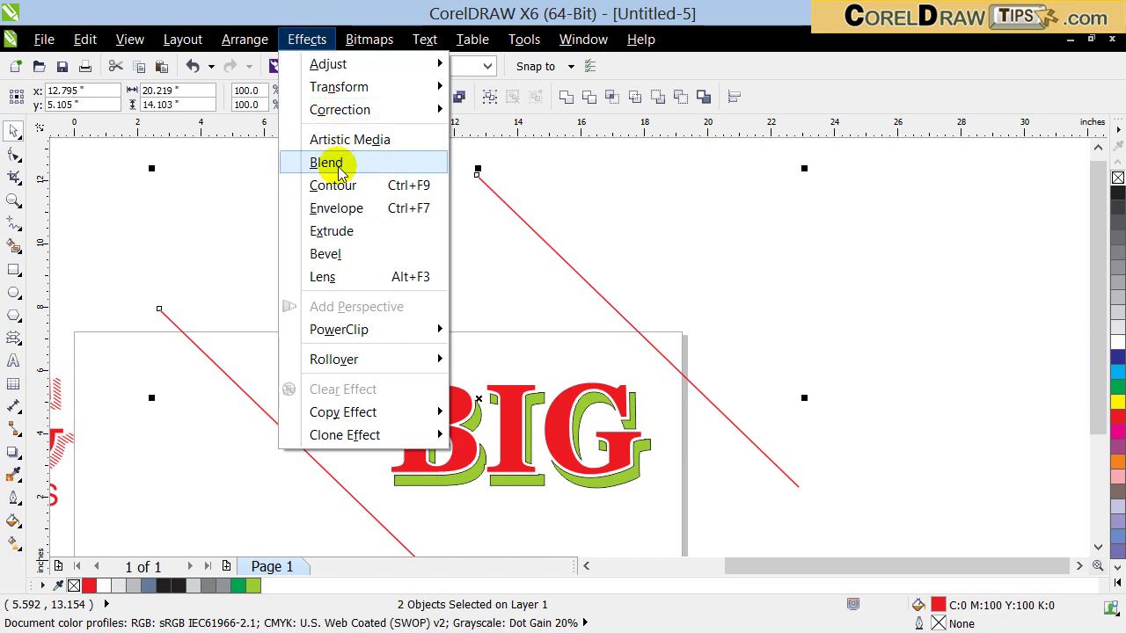
left_click(326, 163)
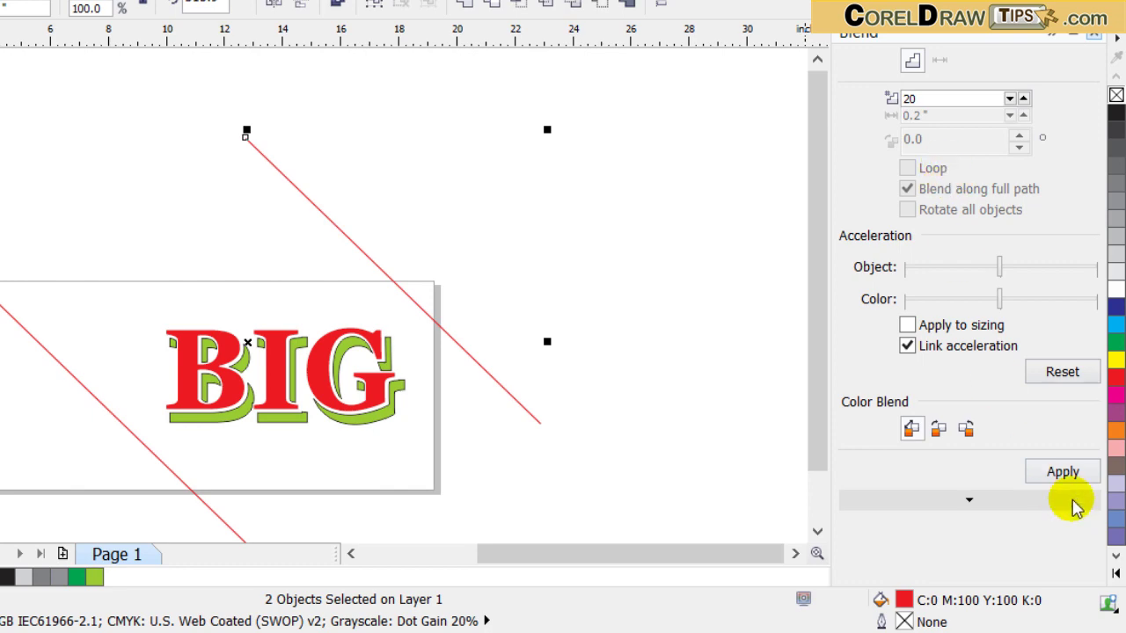
left_click(1063, 473)
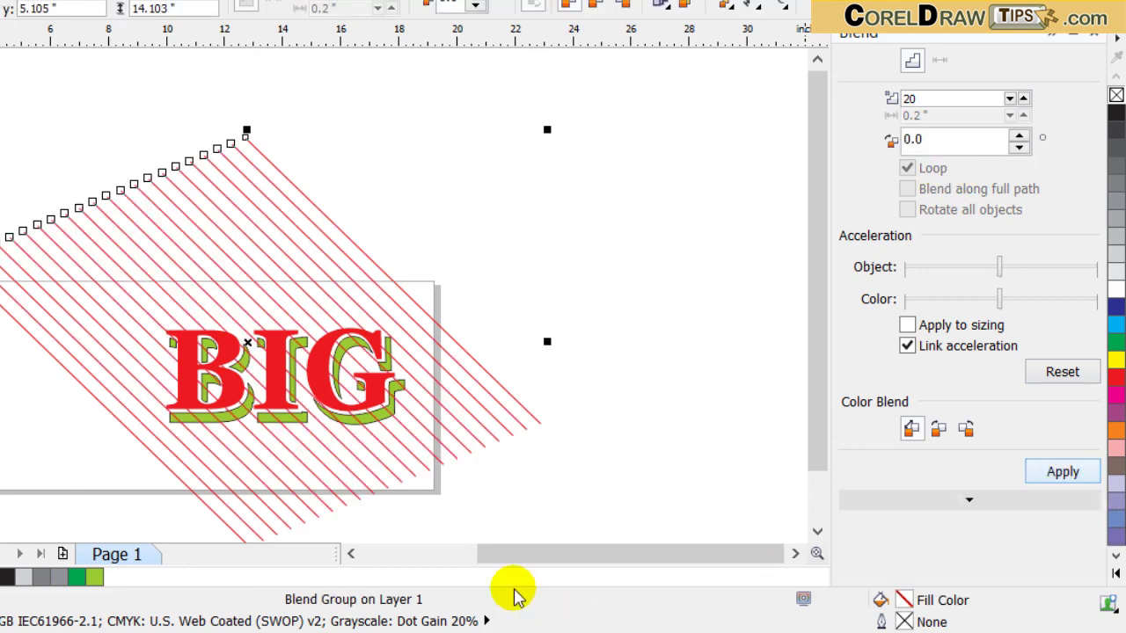
- Set the diagonal stripe blend across the BIG lettering to 50 steps
scroll(138, 489, "up", 2)
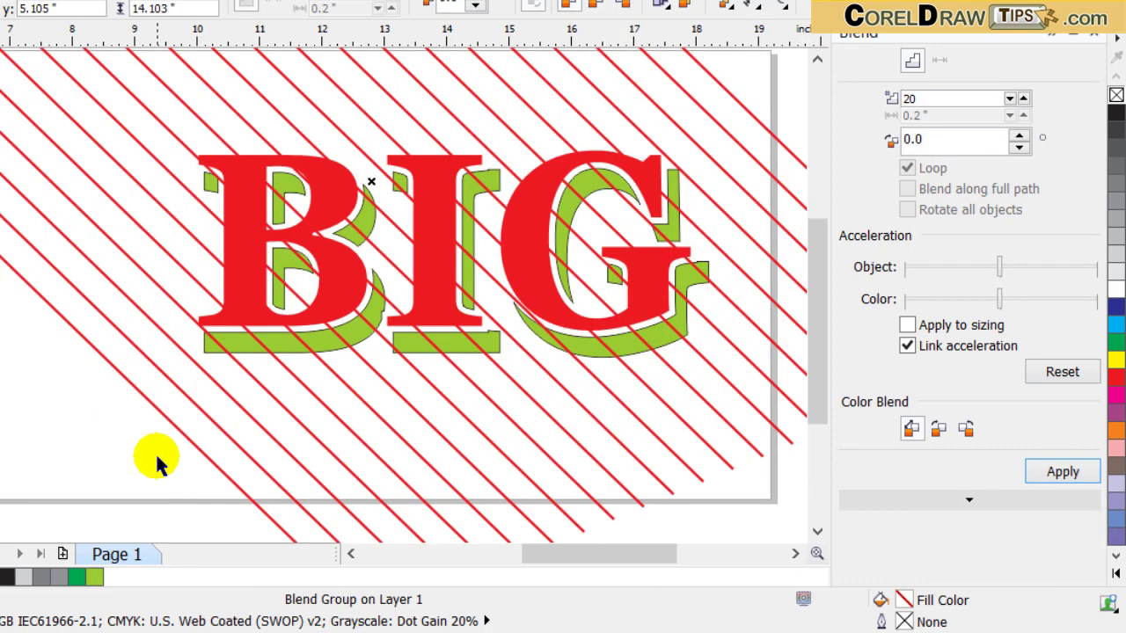
scroll(156, 462, "down", 2)
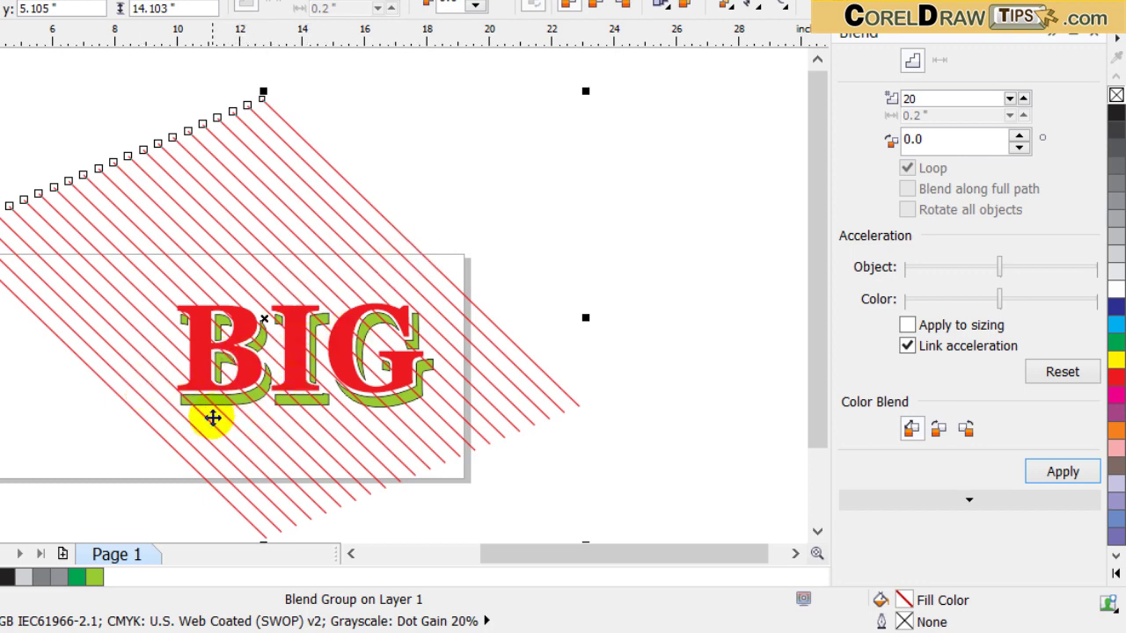
double_click(919, 98)
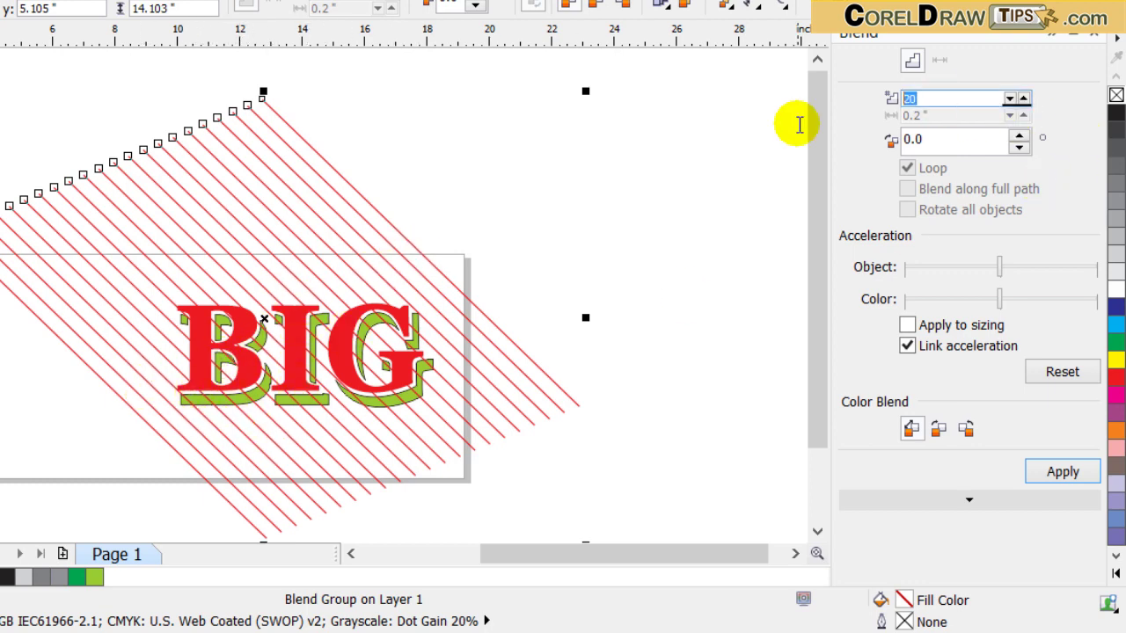
type("5")
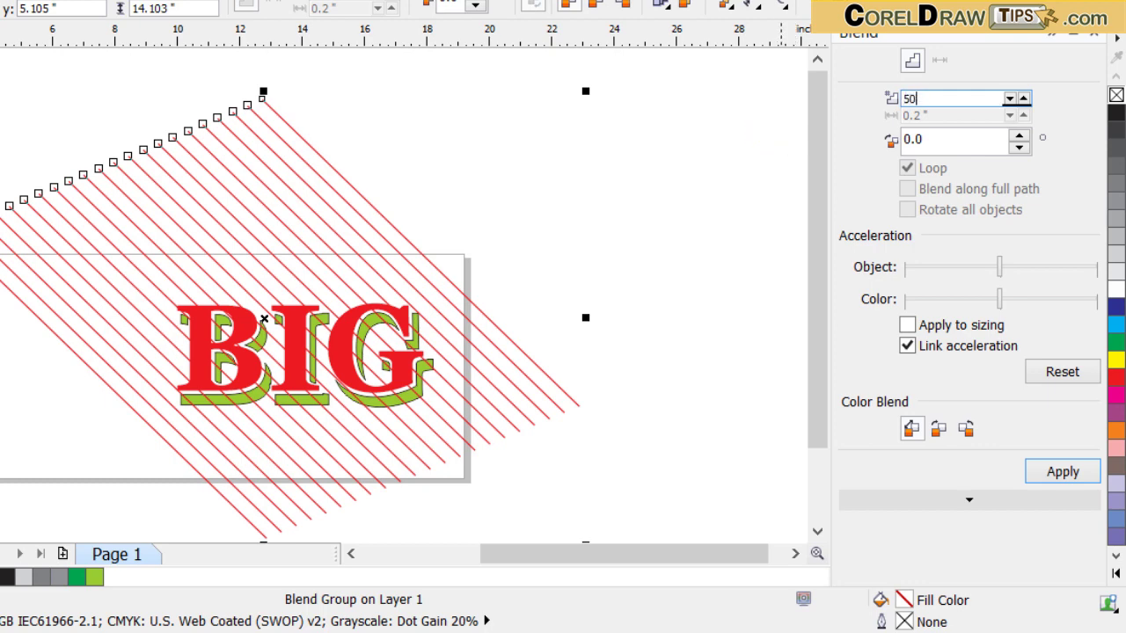
key("Return")
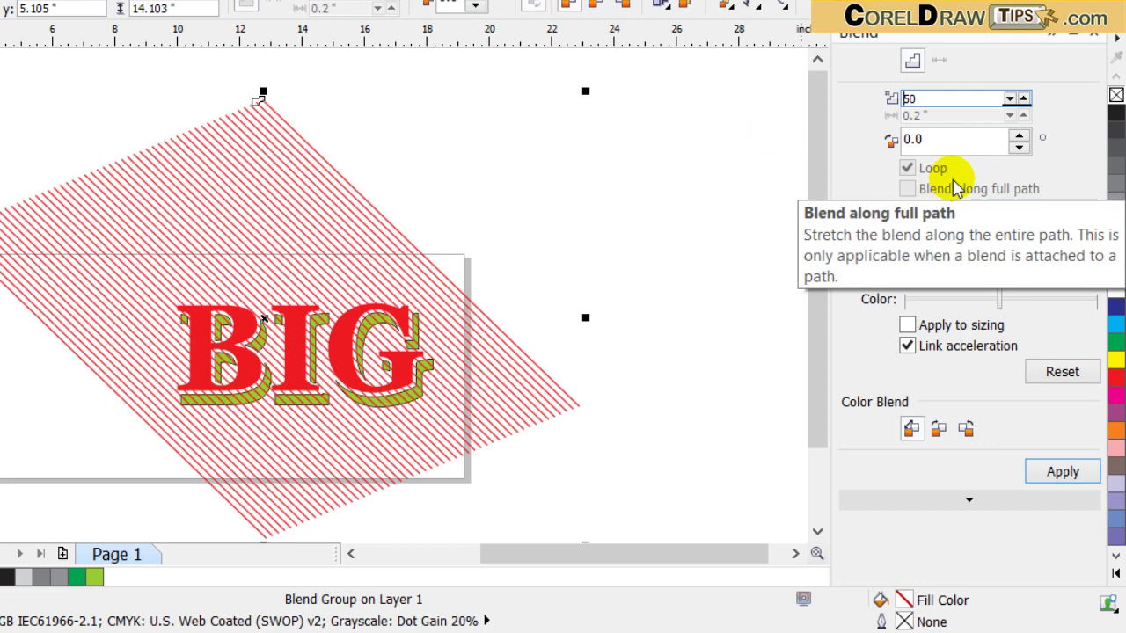
- Increase the diagonal stripe blend to 150 steps for much denser striping over the lettering
scroll(251, 432, "up", 1)
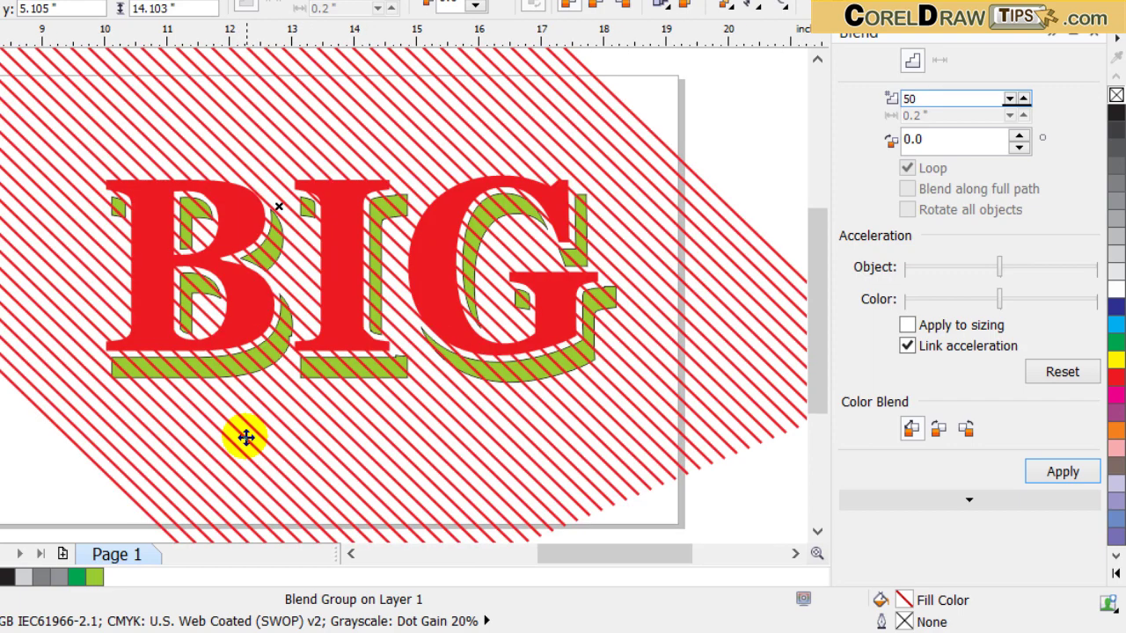
scroll(244, 439, "down", 1)
double_click(976, 97)
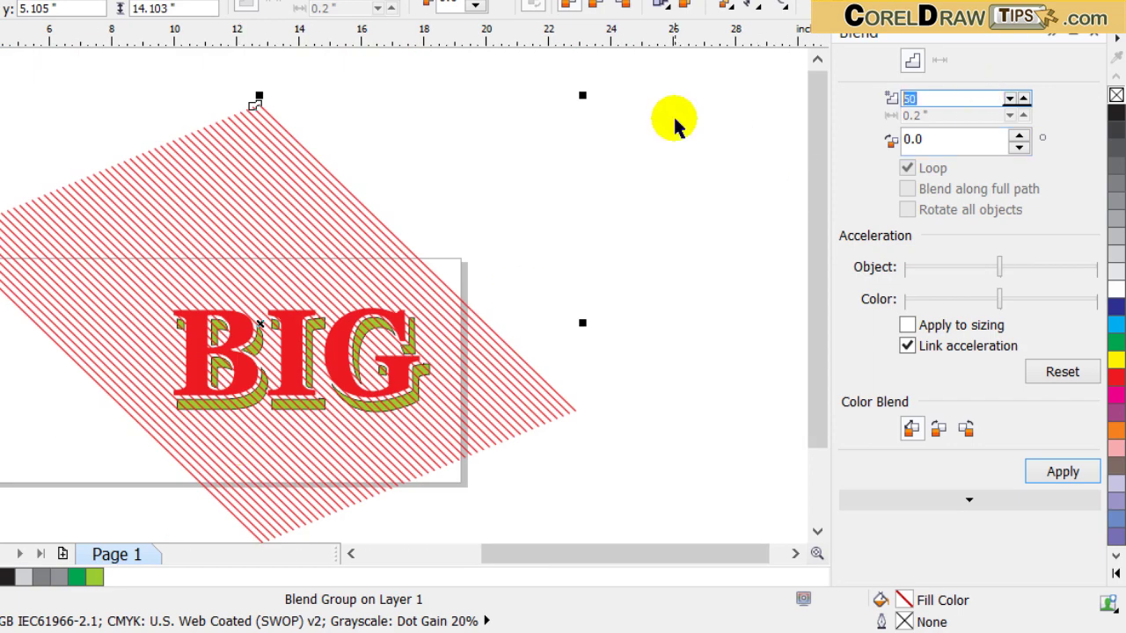
type("1")
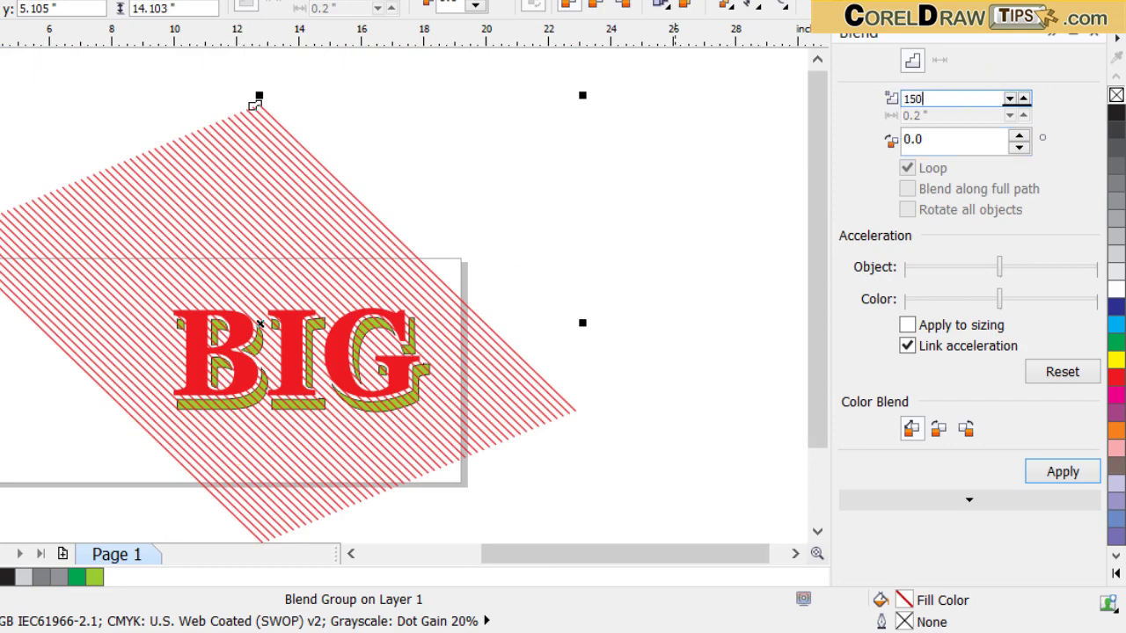
key("Return")
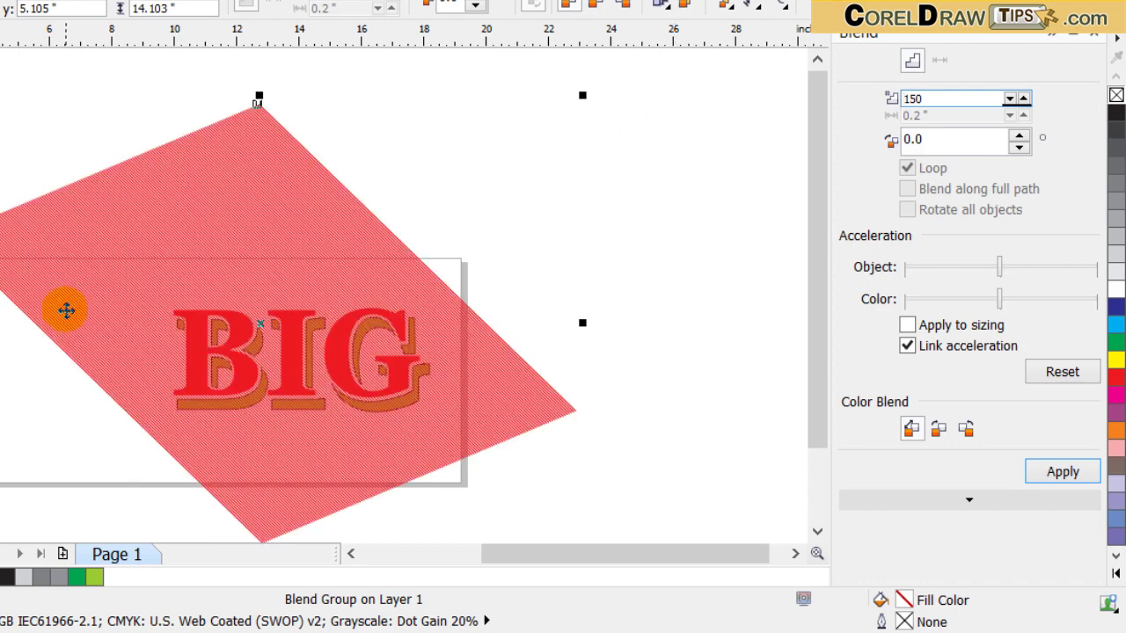
scroll(384, 450, "up", 1)
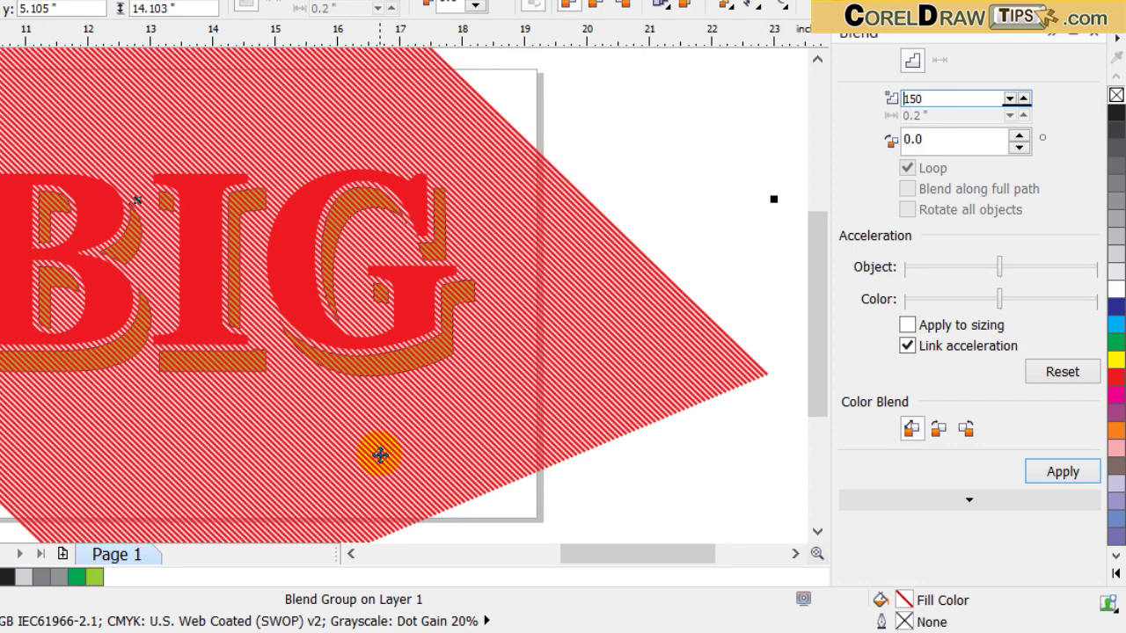
scroll(206, 366, "up", 1)
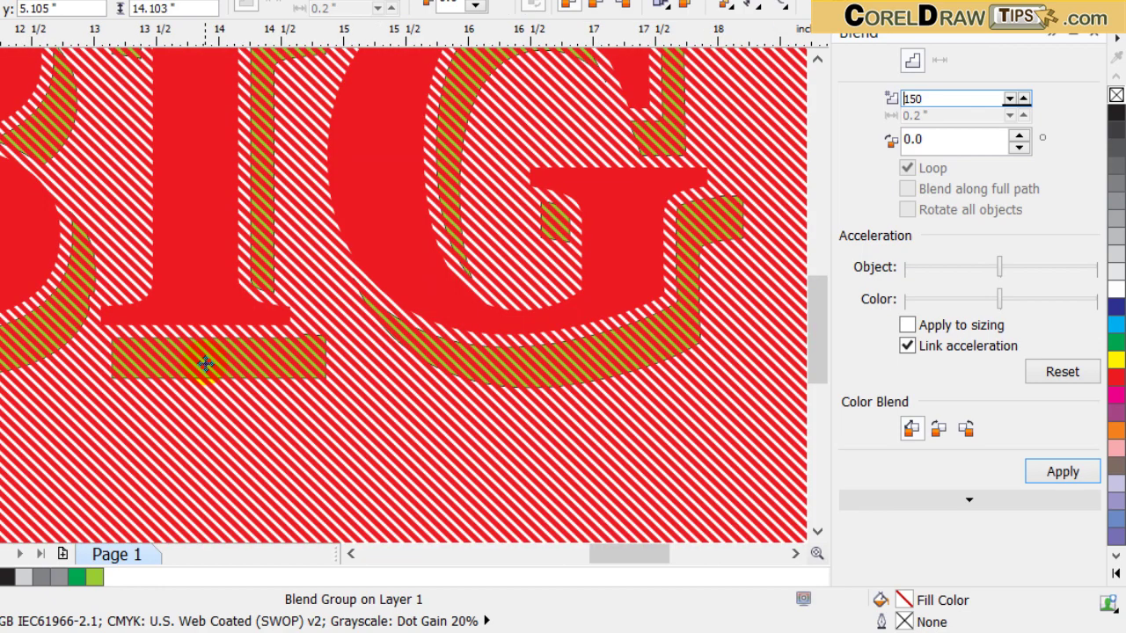
scroll(205, 364, "down", 1)
scroll(191, 376, "down", 1)
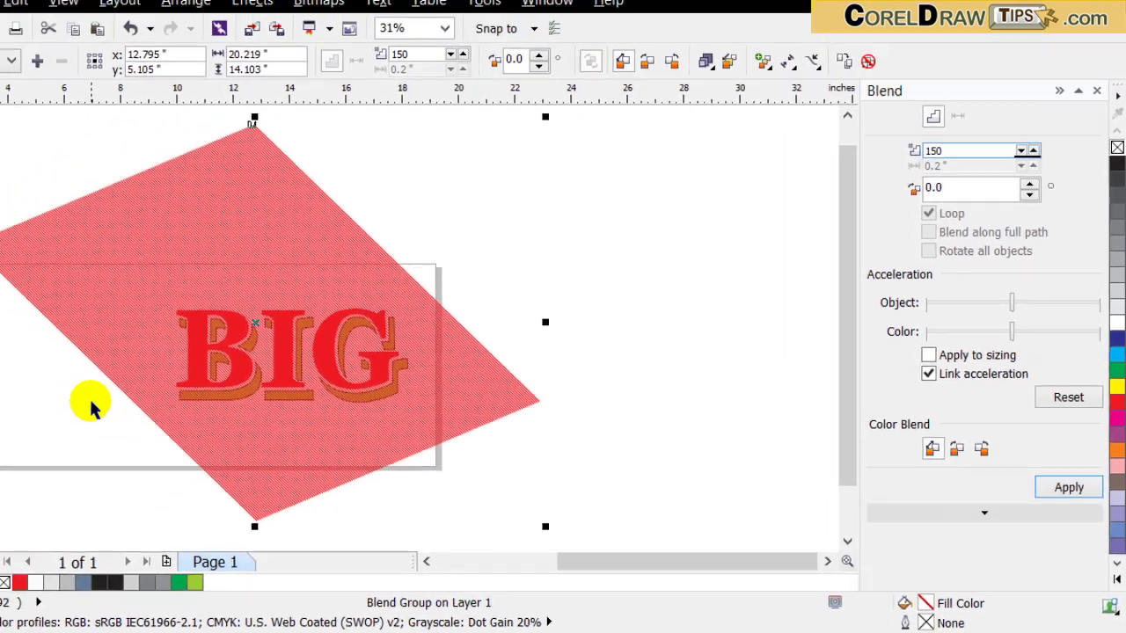
- Select the striped blend group and send it to the back of the layer, behind the BIG lettering
scroll(106, 414, "up", 1)
left_click(148, 426)
scroll(209, 428, "down", 1)
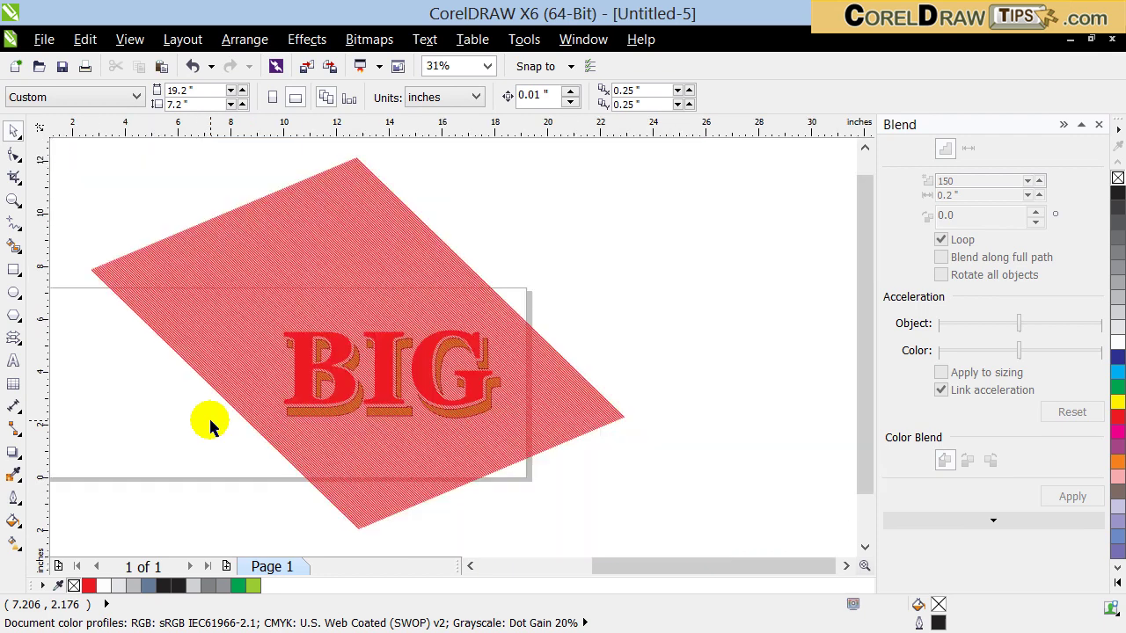
left_click(236, 275)
left_click(286, 365)
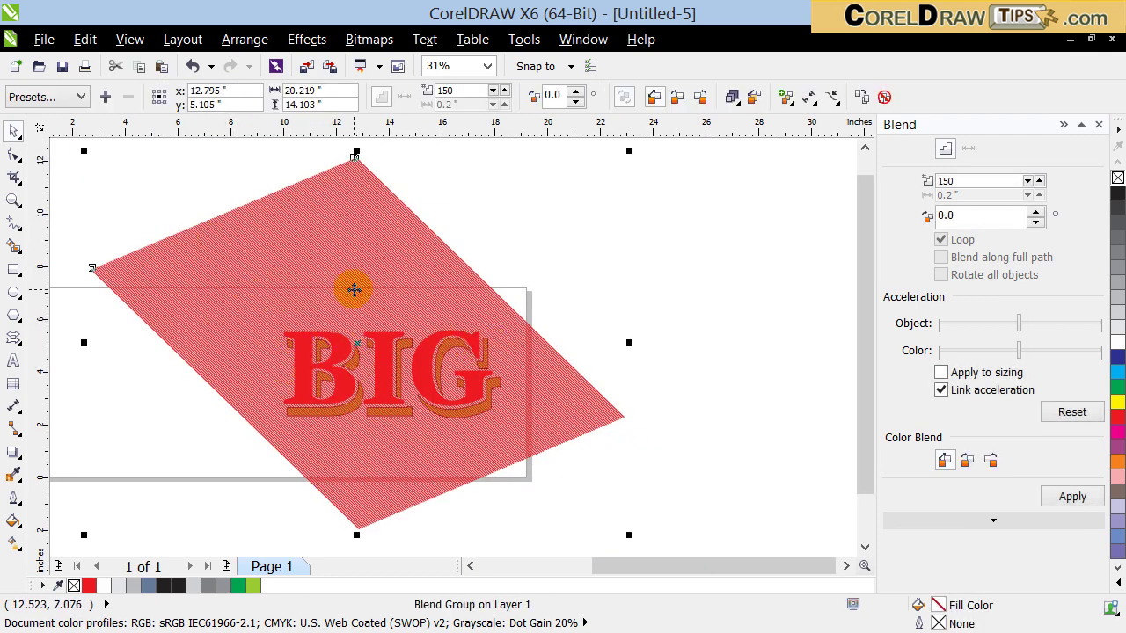
scroll(213, 410, "up", 1)
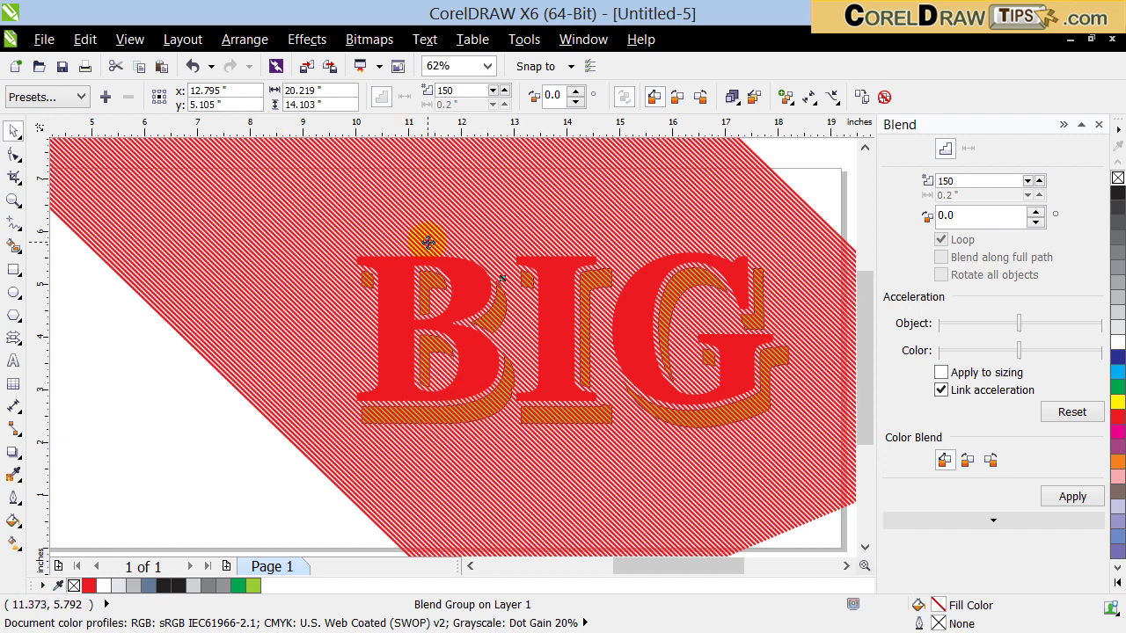
key("ctrl+Page_Down")
left_click(251, 44)
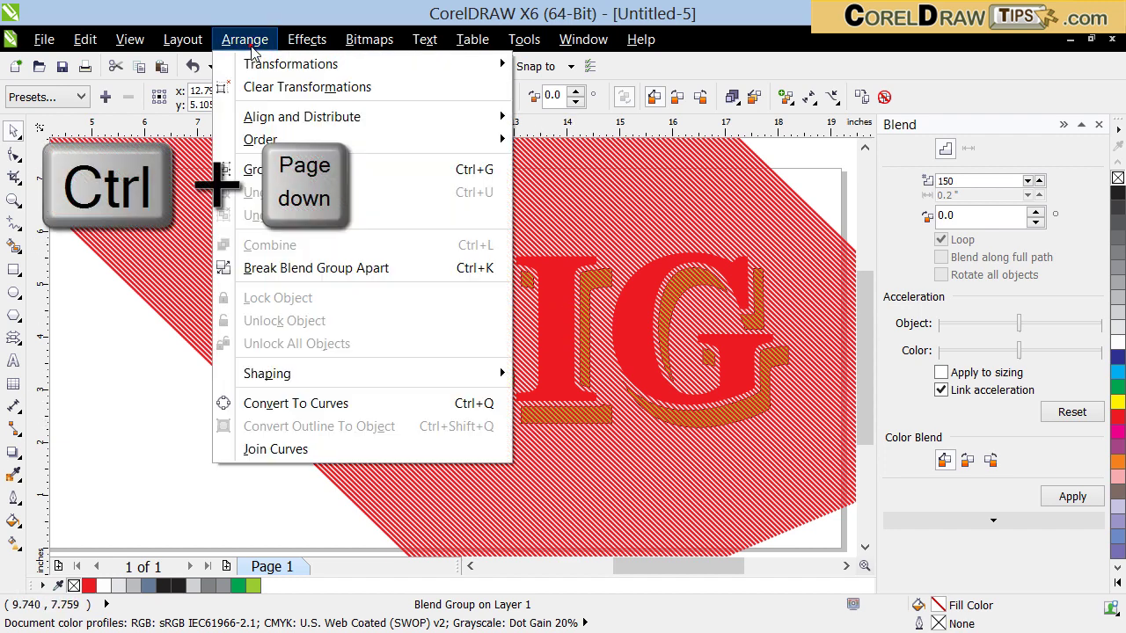
left_click(313, 137)
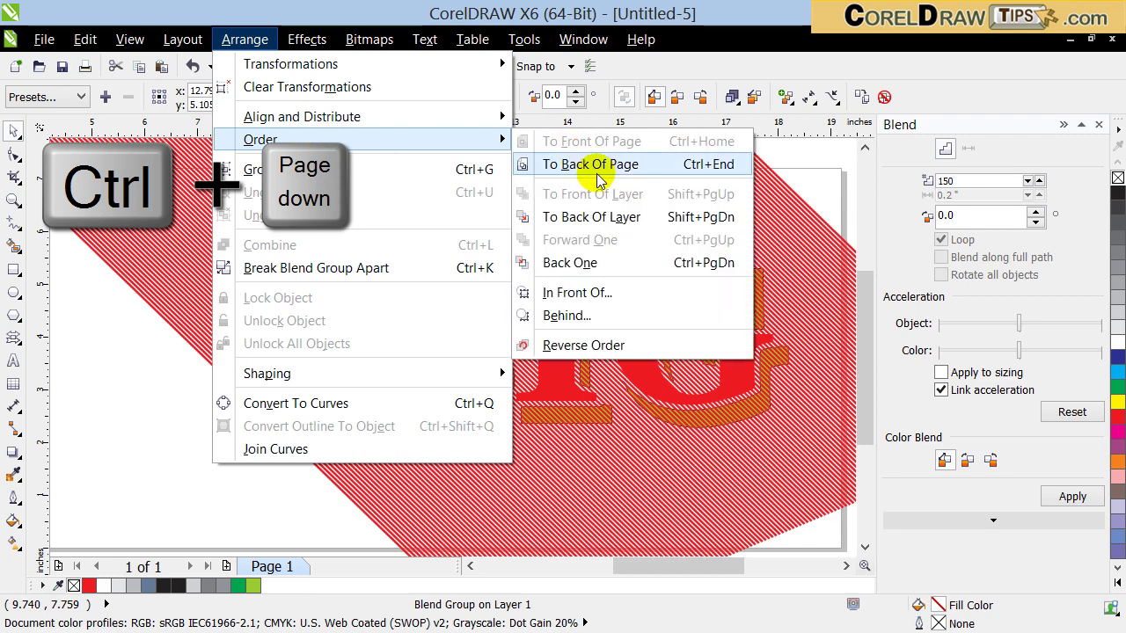
left_click(596, 220)
- PowerClip the striped blend inside the yellow-green shadow shape of the BIG lettering
scroll(850, 478, "up", 2)
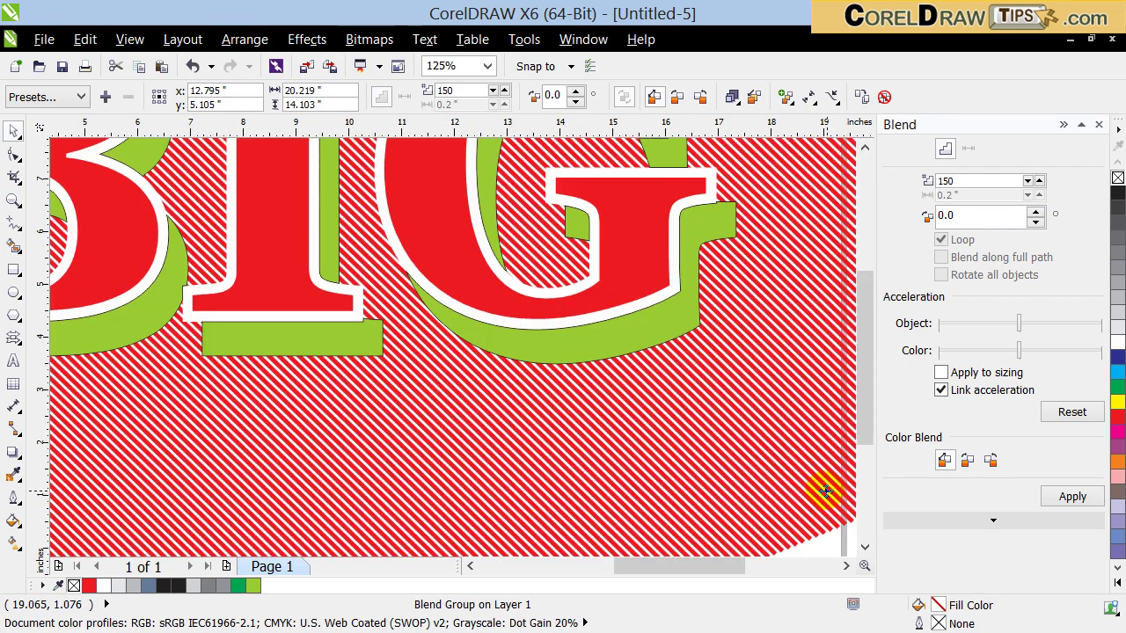
scroll(825, 491, "down", 2)
scroll(789, 469, "up", 2)
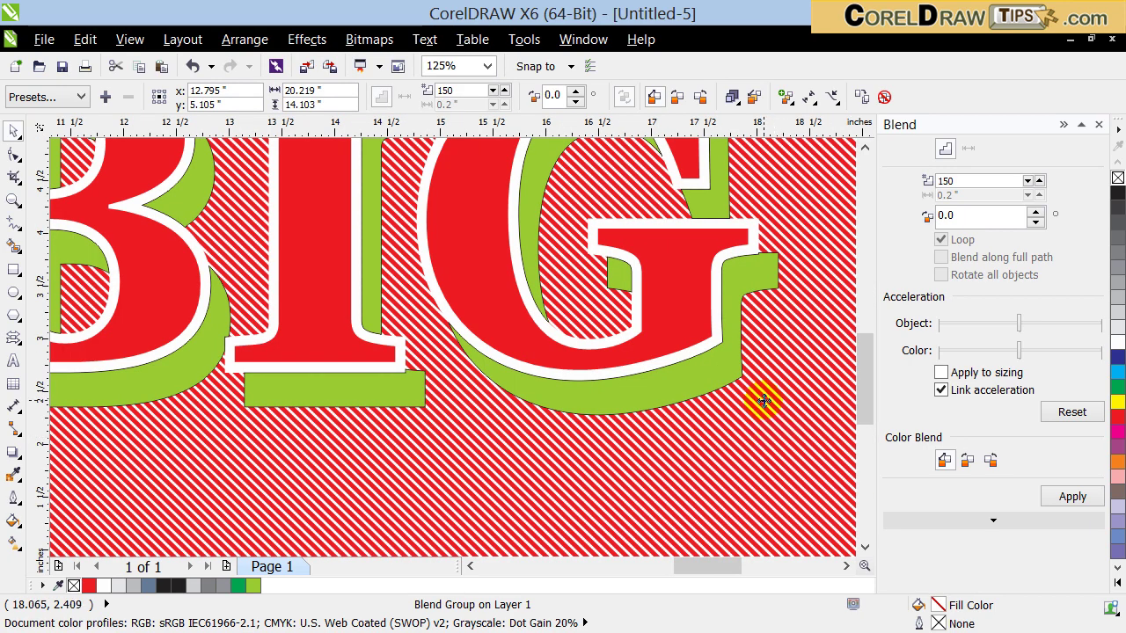
scroll(768, 387, "down", 2)
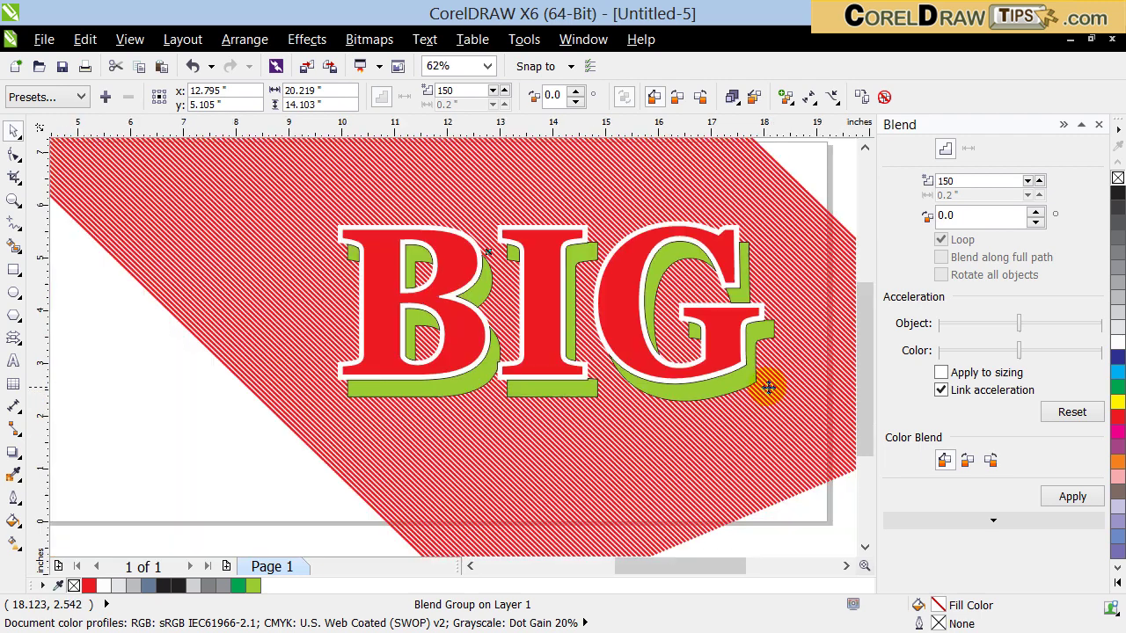
left_click(794, 147)
left_click(706, 196)
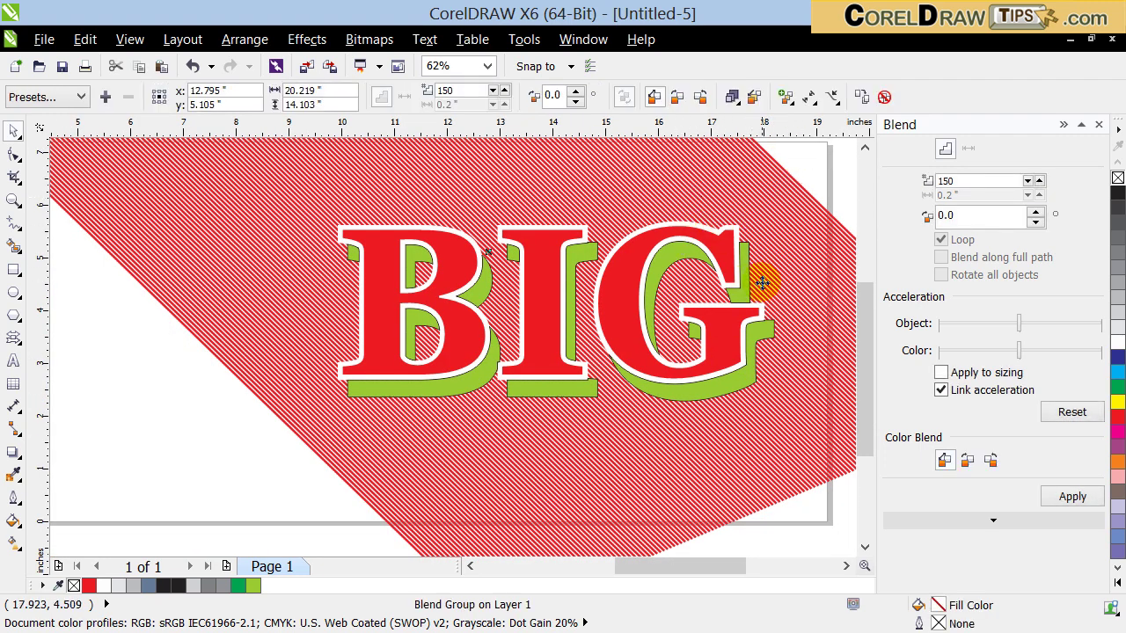
scroll(787, 191, "up", 2)
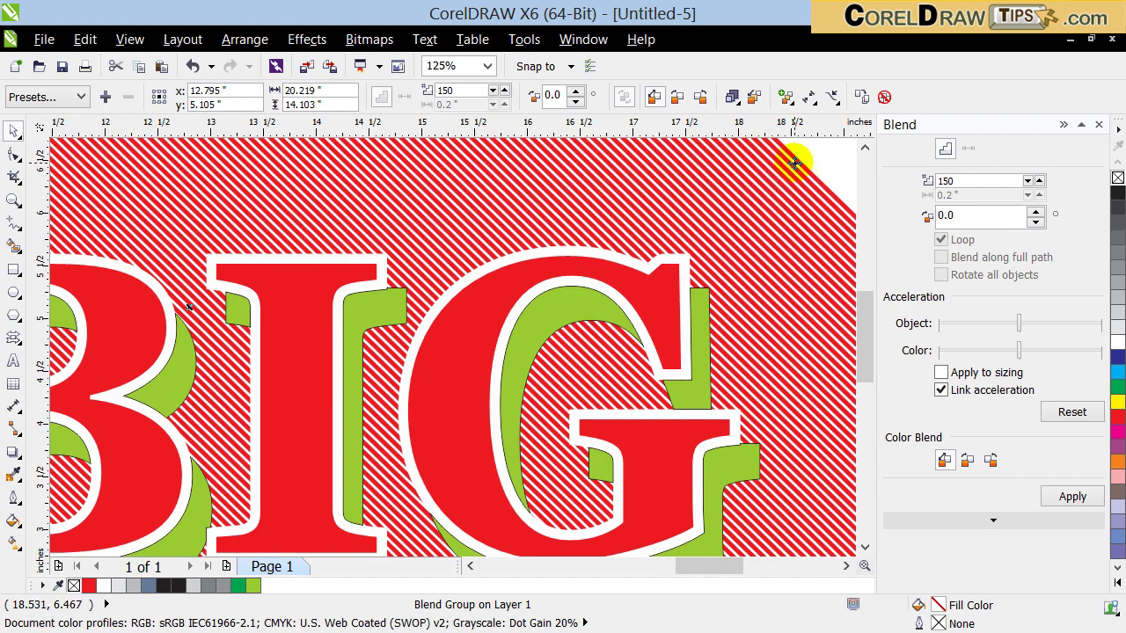
left_click(307, 39)
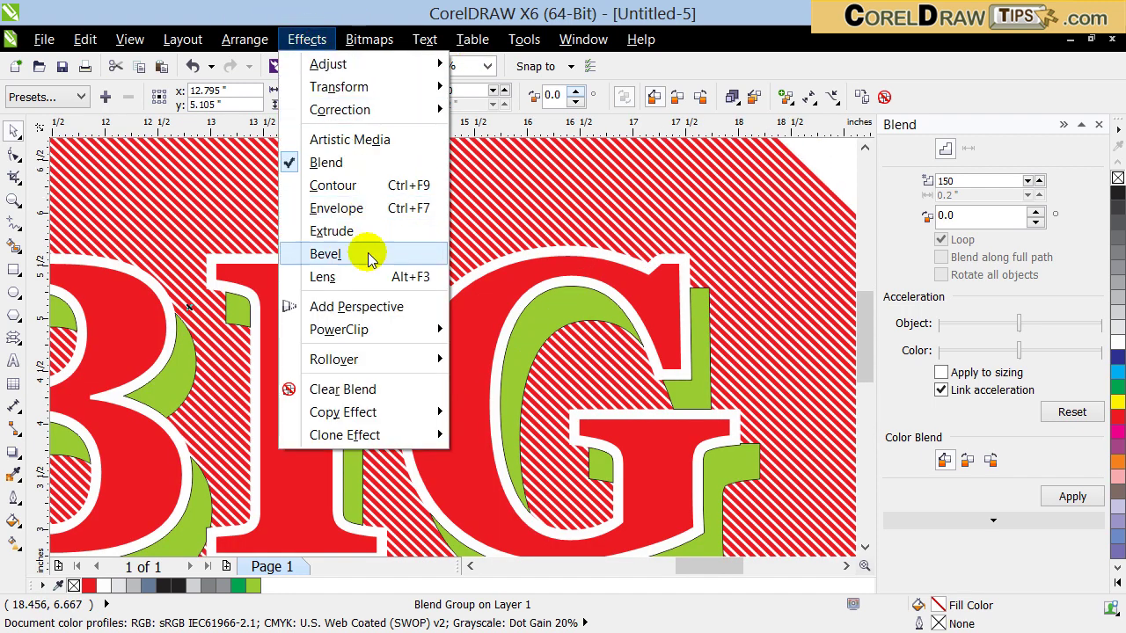
mouse_move(368, 329)
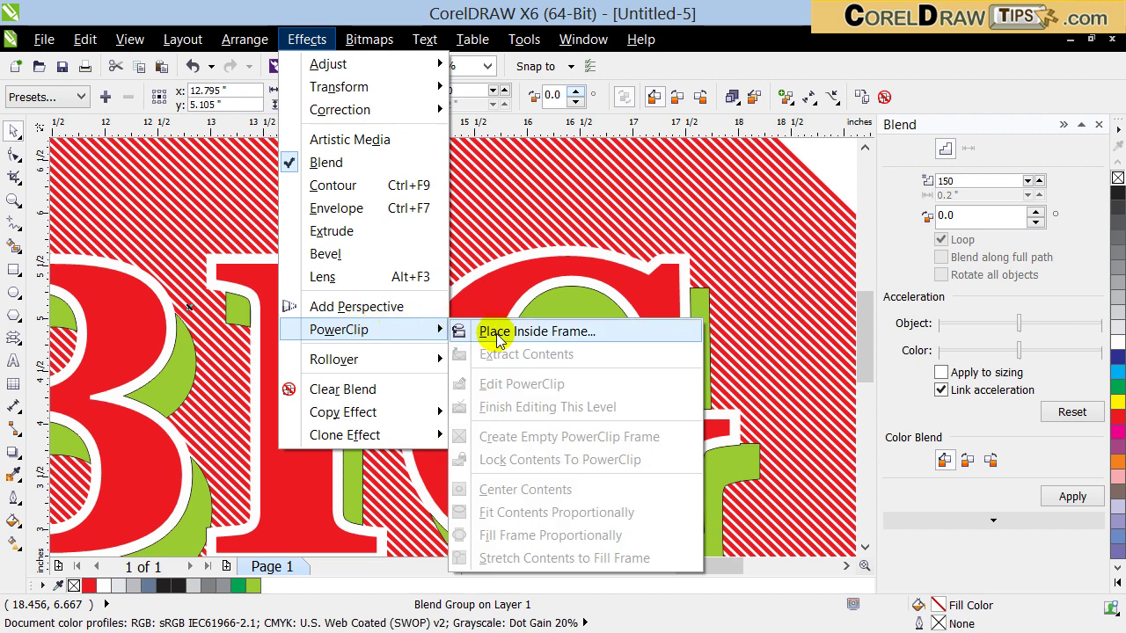
left_click(498, 340)
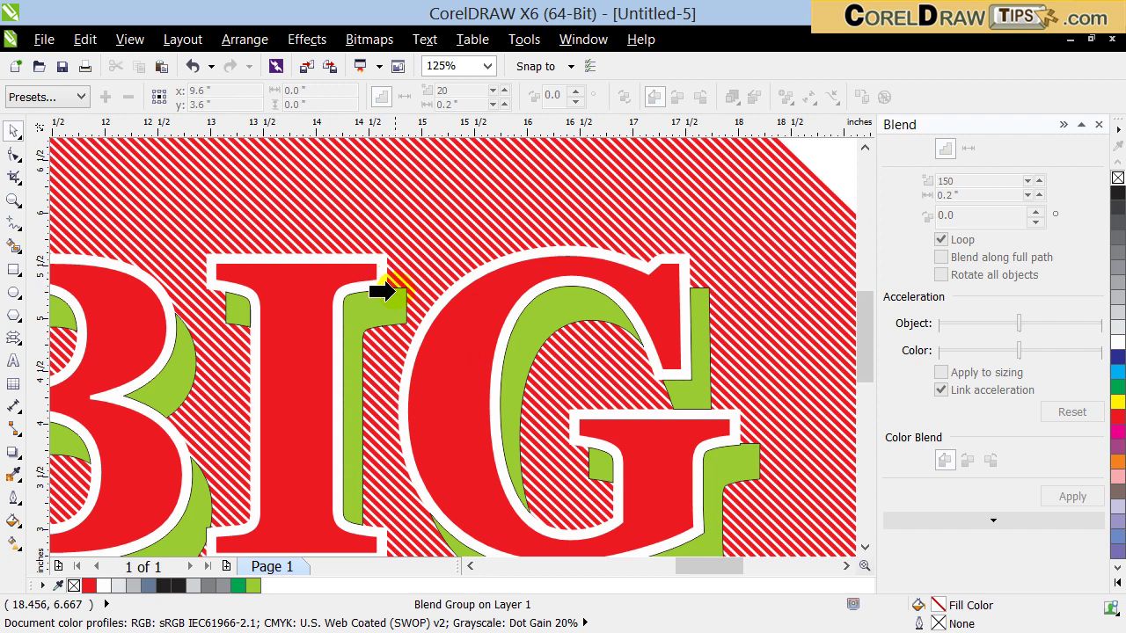
left_click(387, 290)
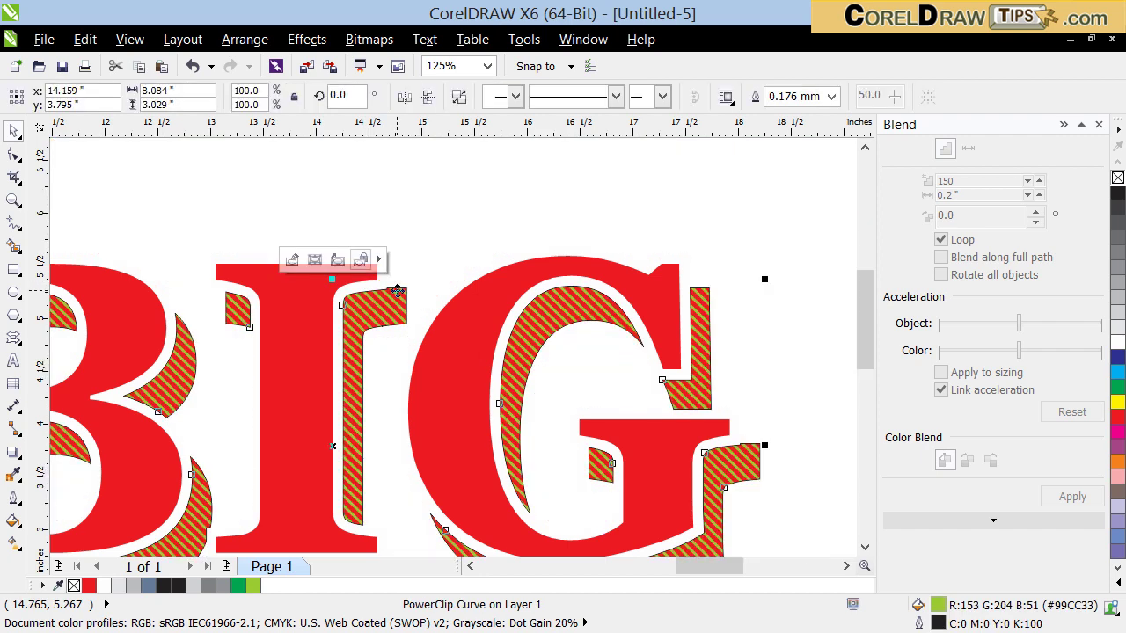
- Close the Blend docker
scroll(380, 357, "down", 1)
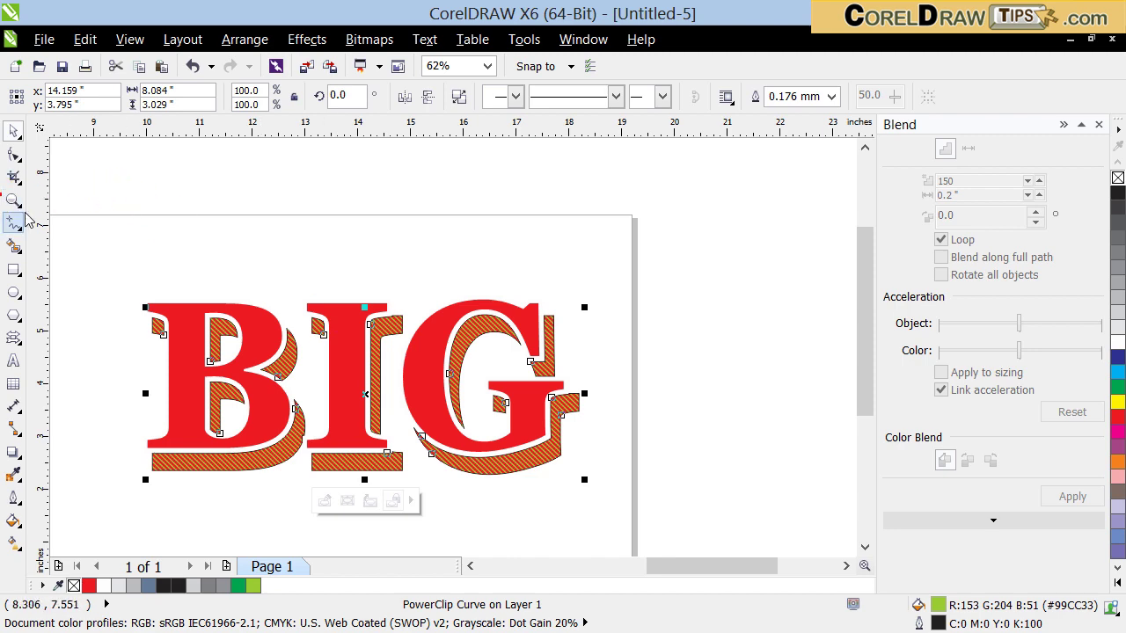
left_click(13, 200)
left_click_drag(116, 281, 596, 508)
left_click(1098, 124)
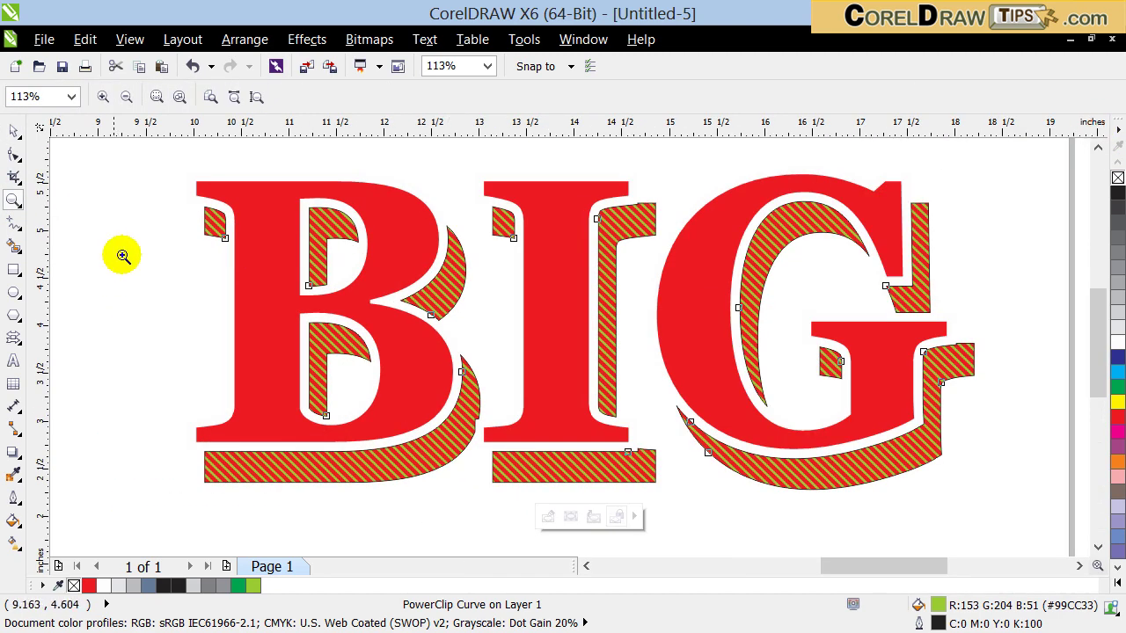
- Remove the outline from the striped shadow shape, fill it white and deselect it
left_click(13, 131)
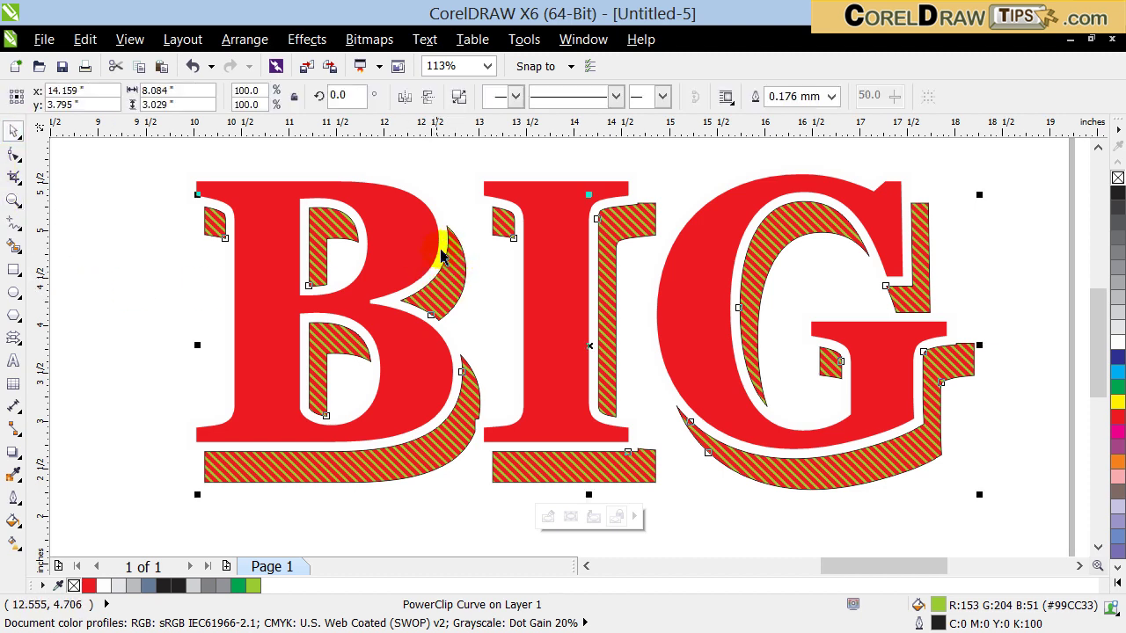
right_click(1117, 179)
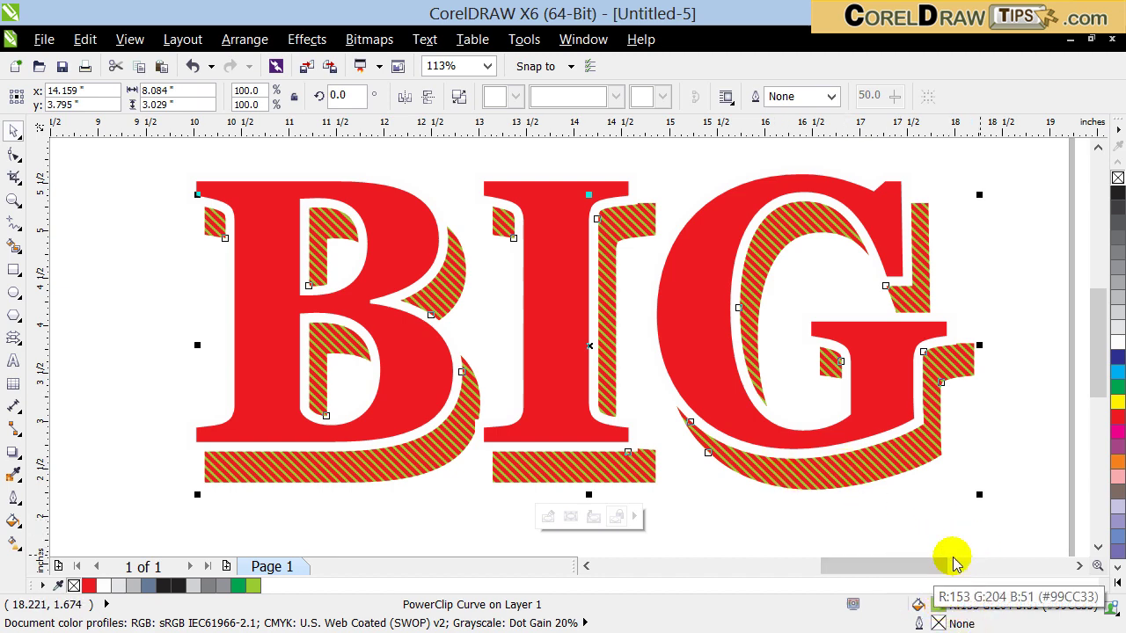
left_click(1117, 345)
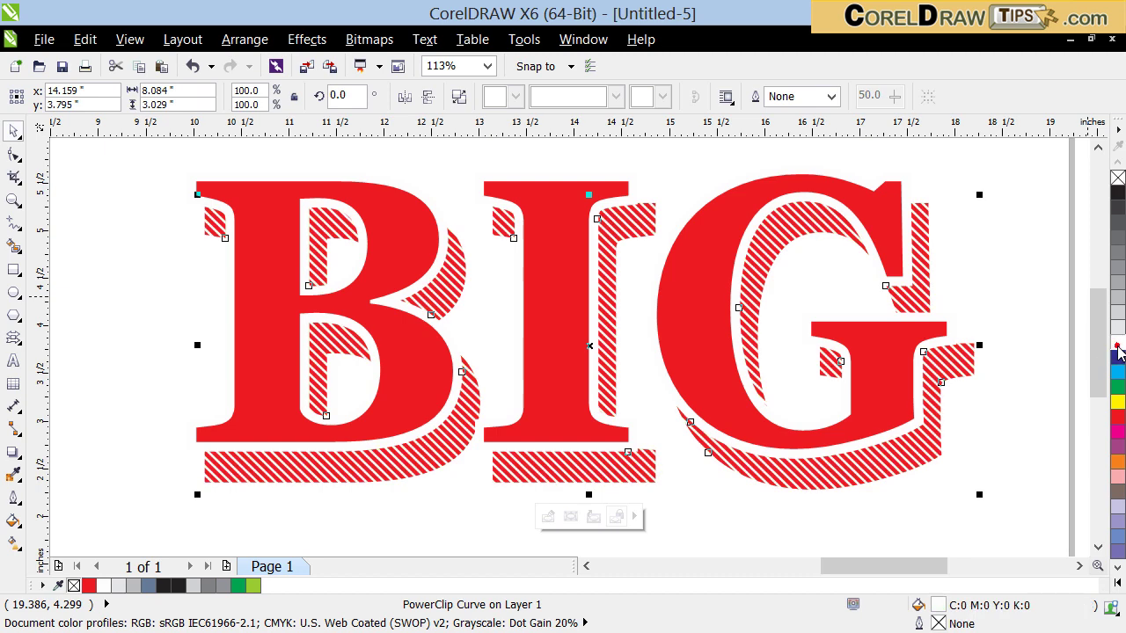
left_click(976, 437)
- Examine the finished striped shadow on the BIG lettering and compare it with the BIG IDEAS sample beside the page
scroll(965, 471, "down", 2)
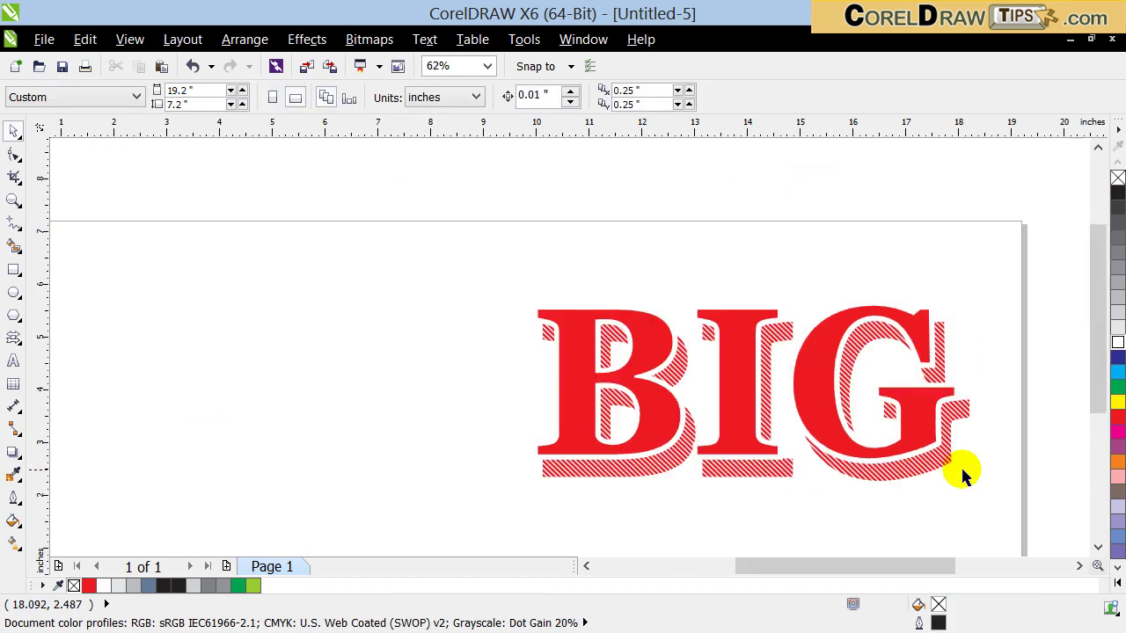
scroll(956, 484, "down", 1)
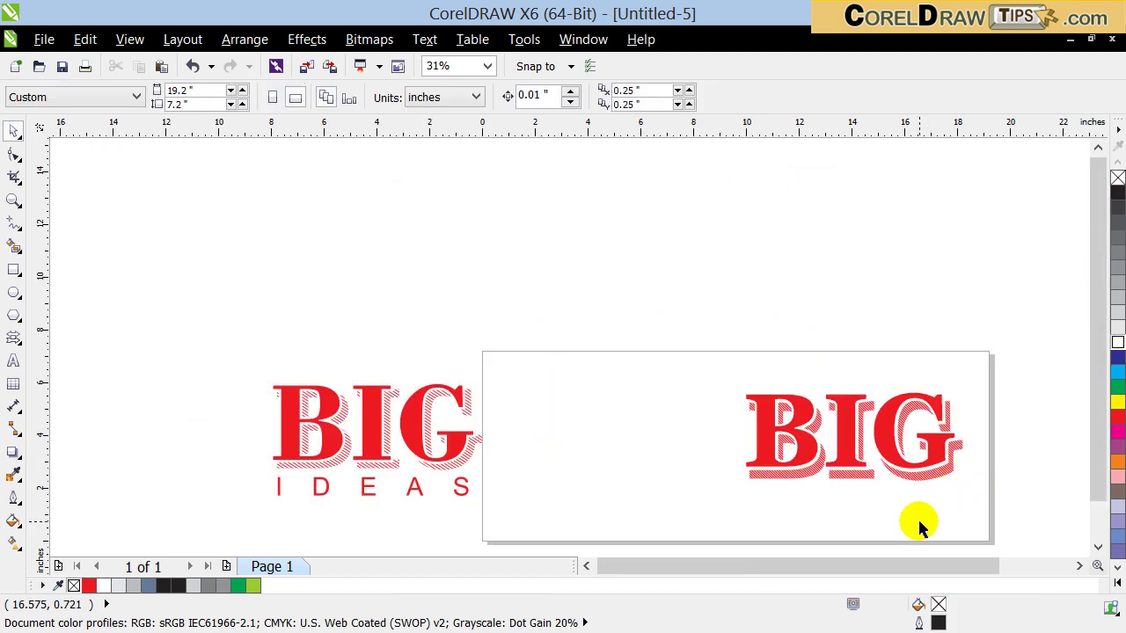
scroll(918, 522, "up", 1)
scroll(917, 523, "down", 1)
scroll(917, 523, "up", 1)
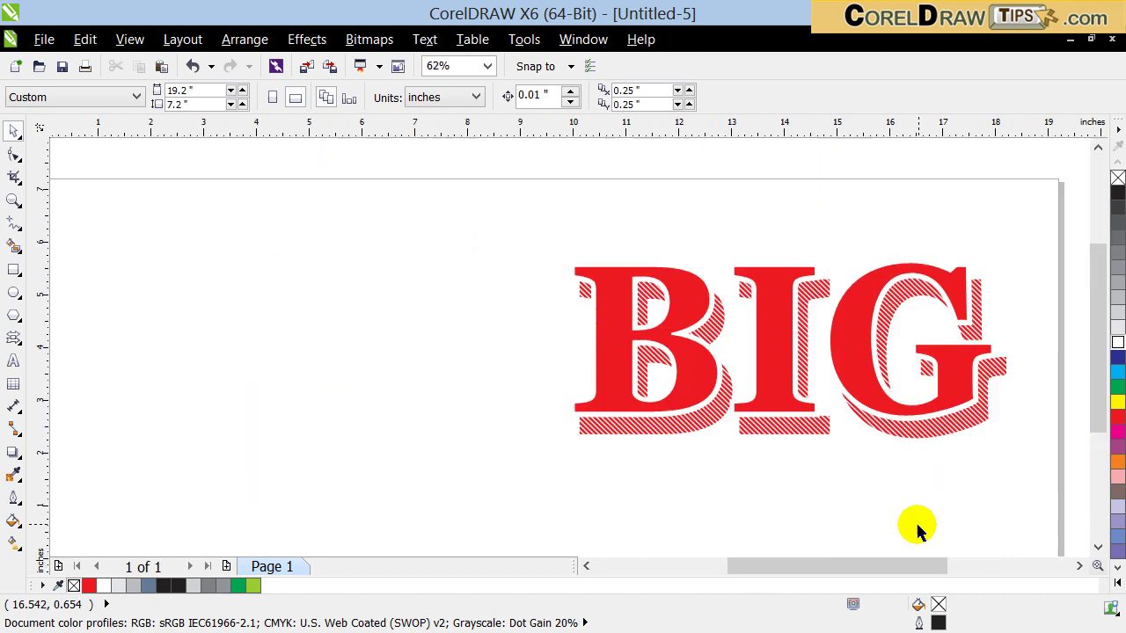
left_click(15, 203)
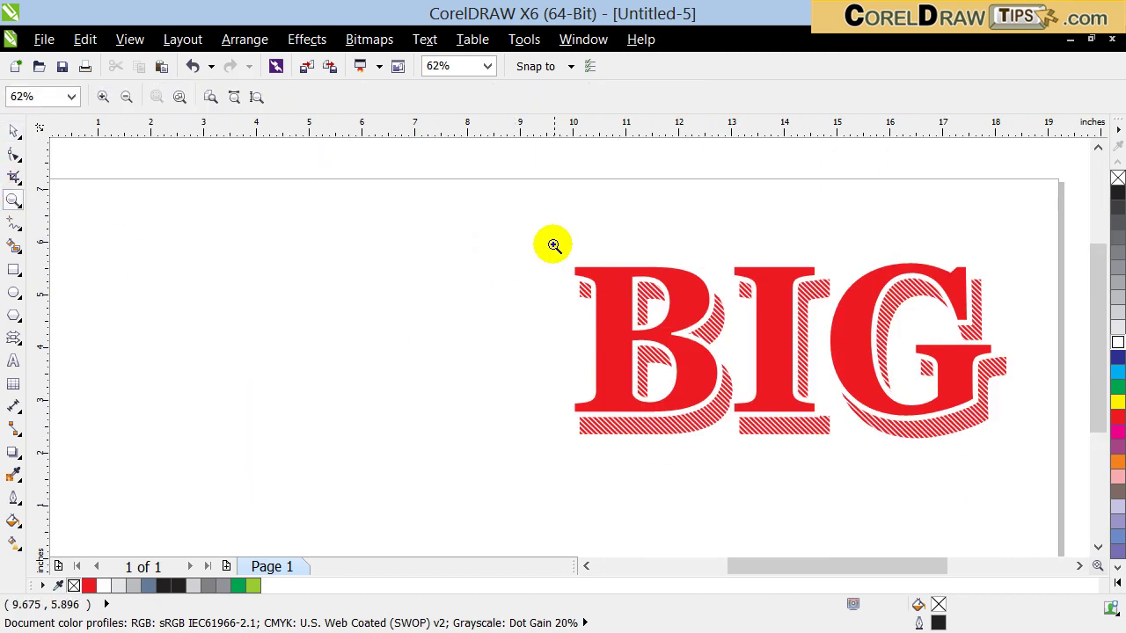
left_click_drag(552, 243, 1034, 483)
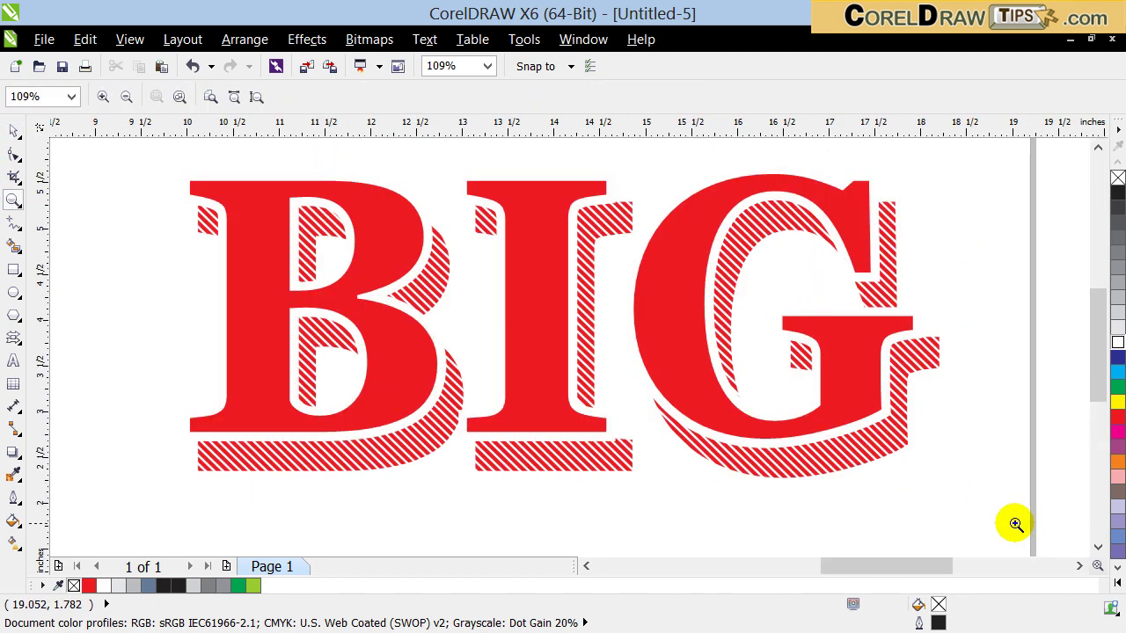
scroll(1012, 524, "down", 1)
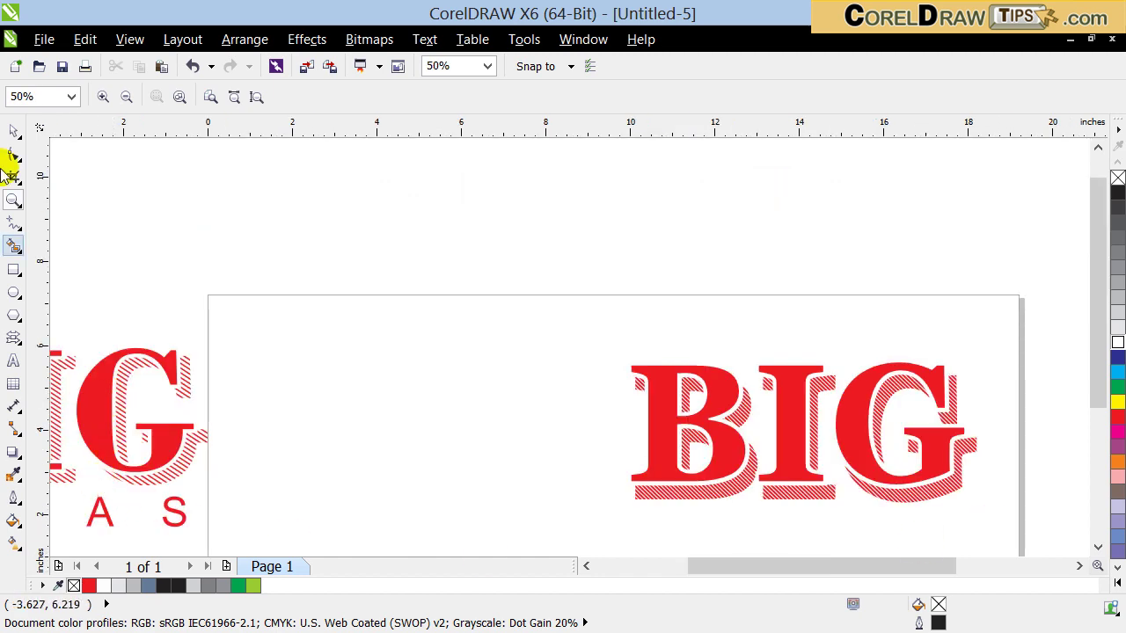
left_click(14, 130)
scroll(118, 422, "up", 2)
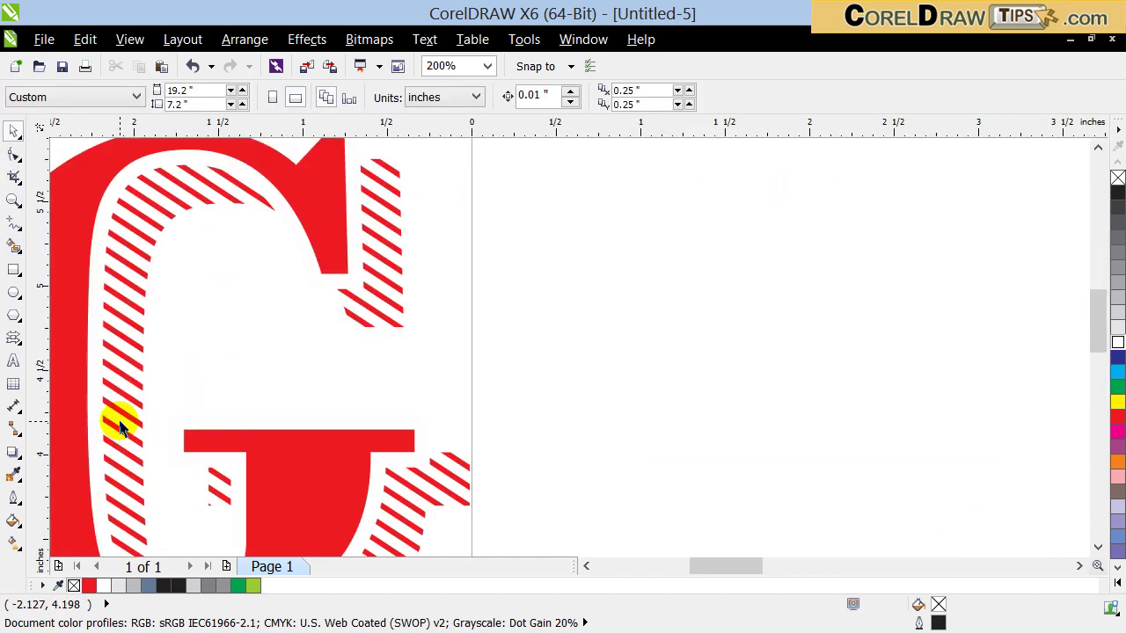
scroll(121, 396, "down", 2)
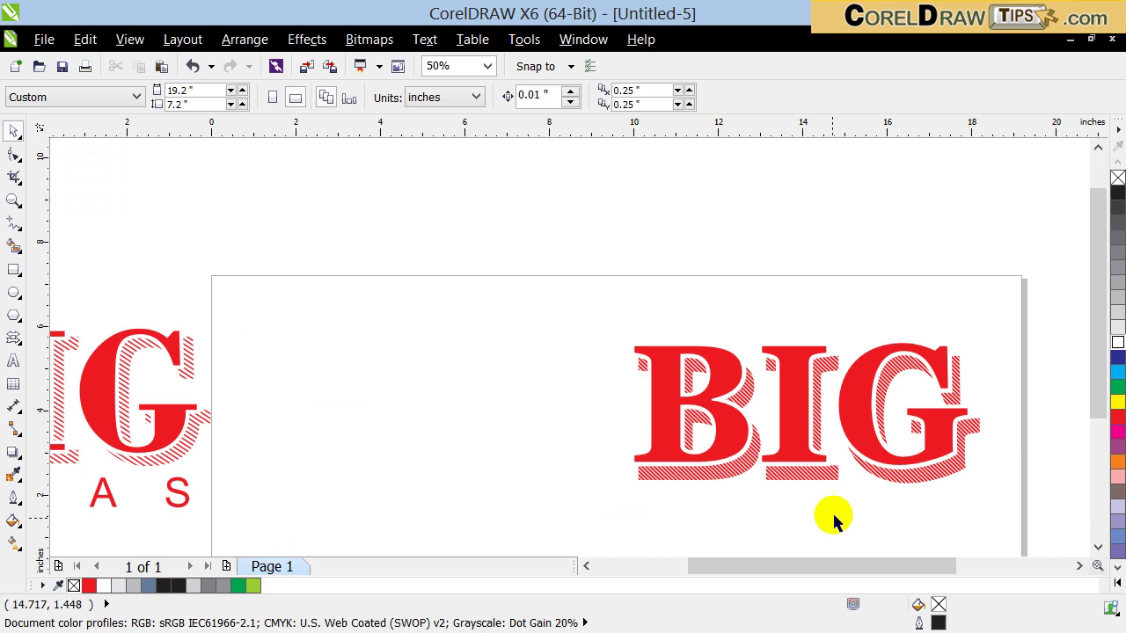
scroll(834, 521, "up", 1)
left_click_drag(920, 565, 948, 591)
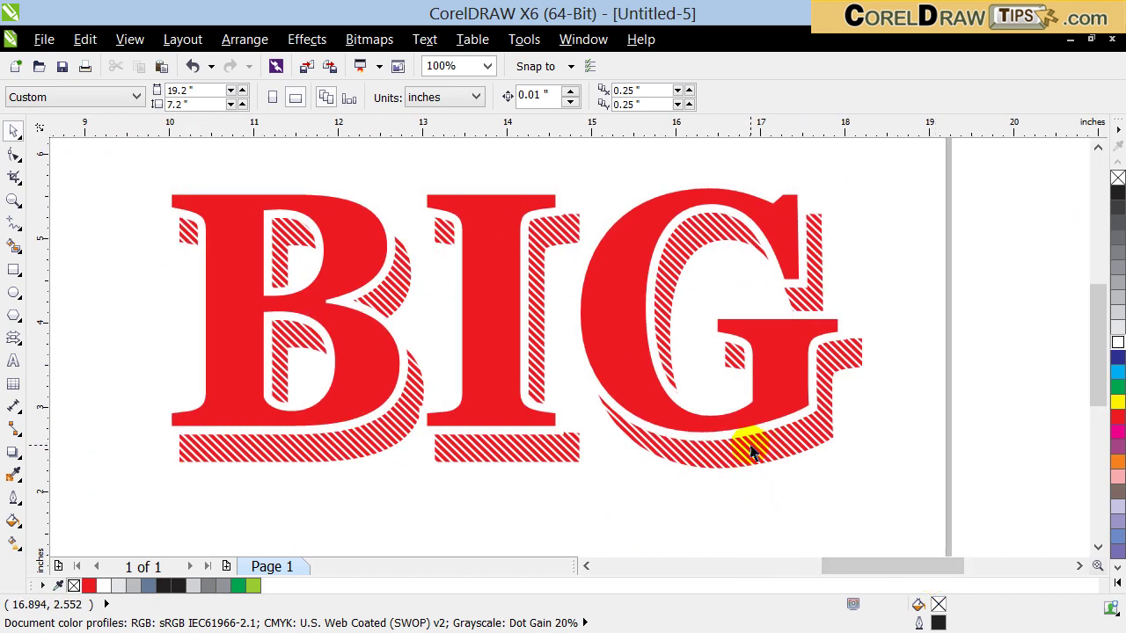